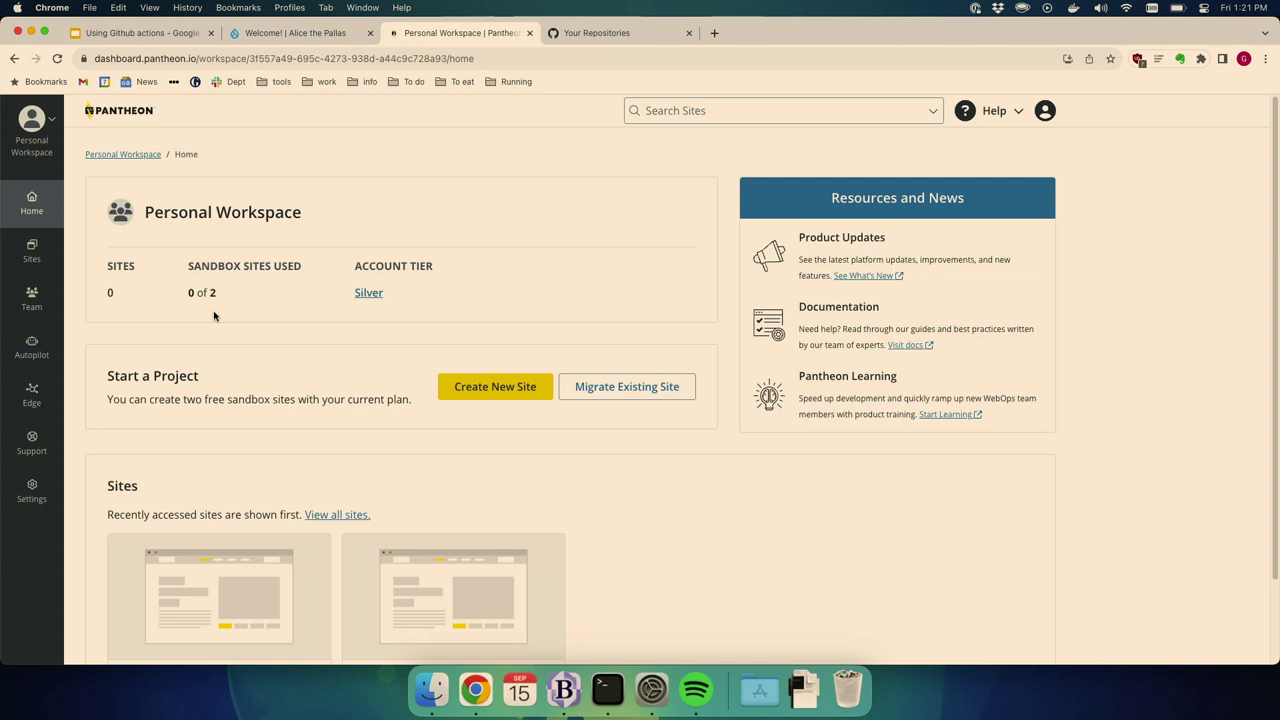
Step: Create a new Drupal 10 site named tcdrupal in the personal workspace, hosted in the United States region
click(469, 386)
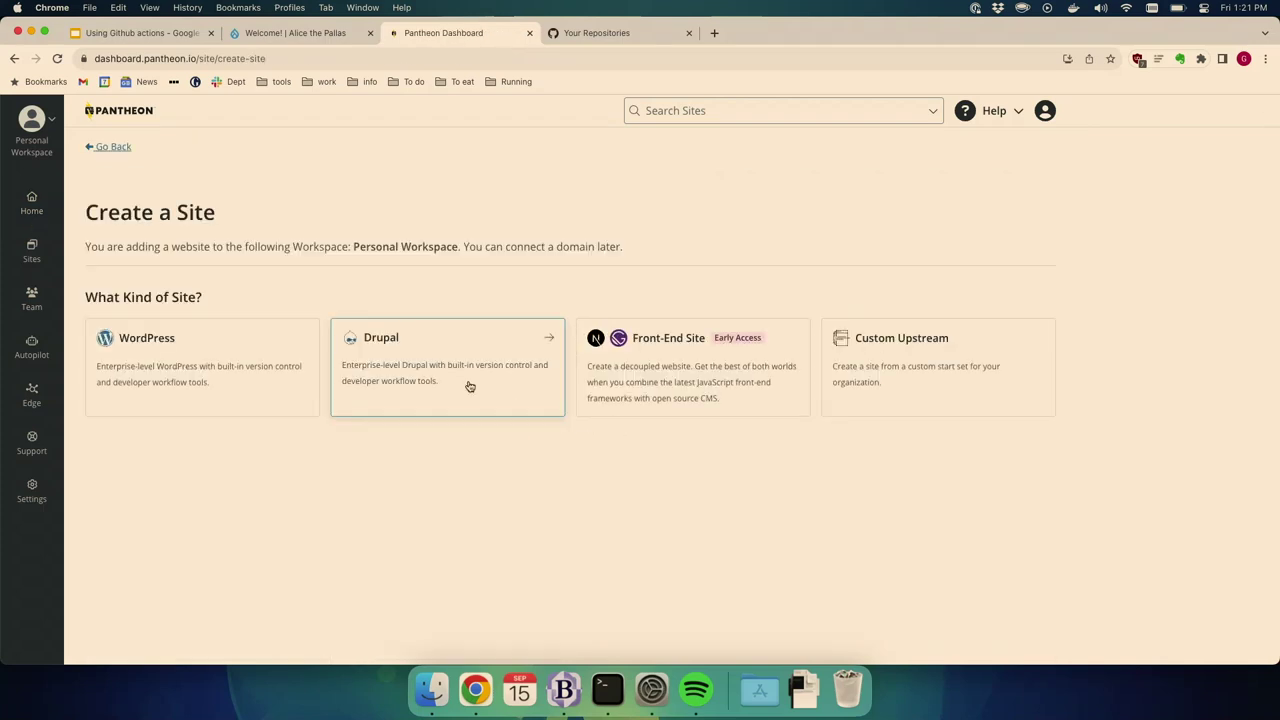
click(455, 382)
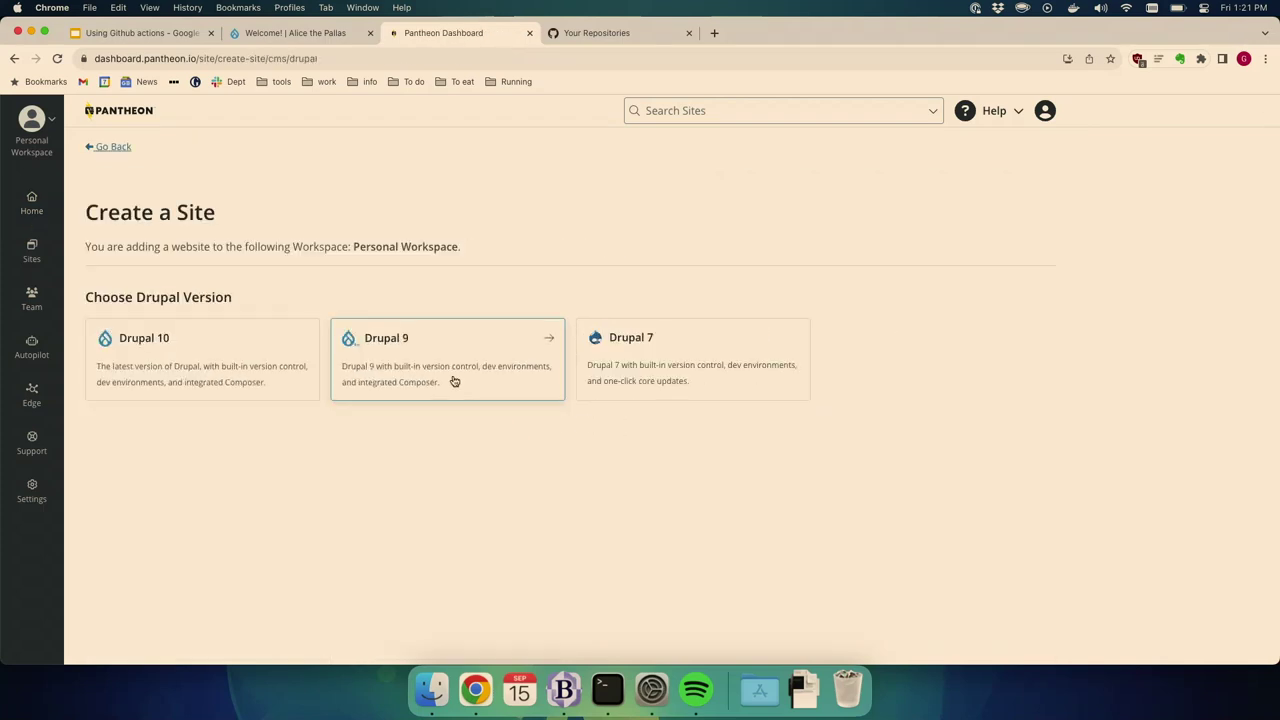
click(294, 357)
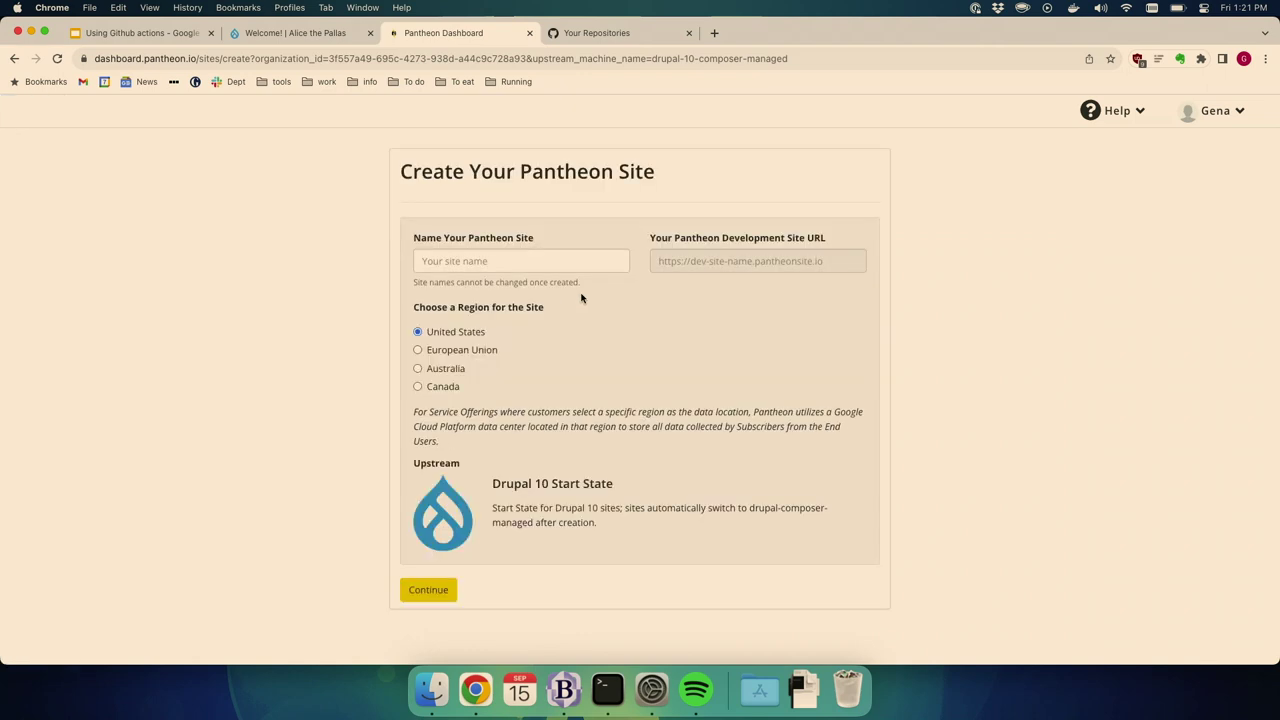
click(551, 260)
text(t)
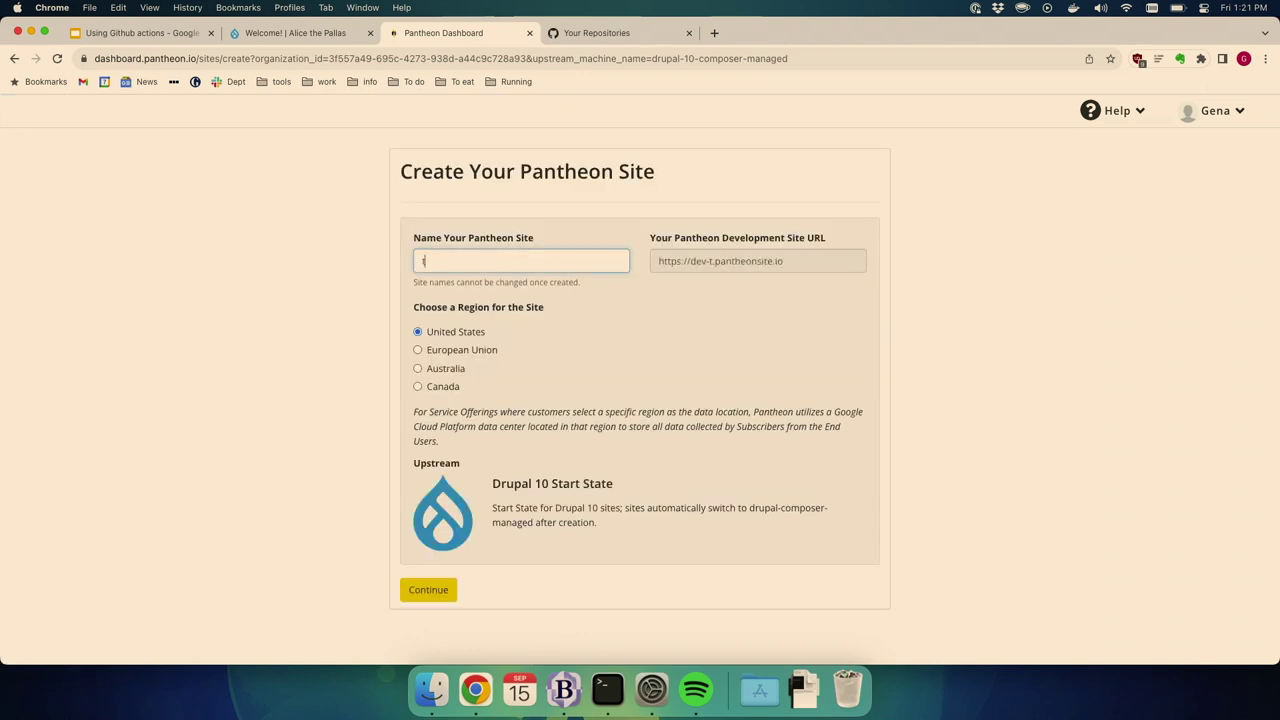
text(cdrupal)
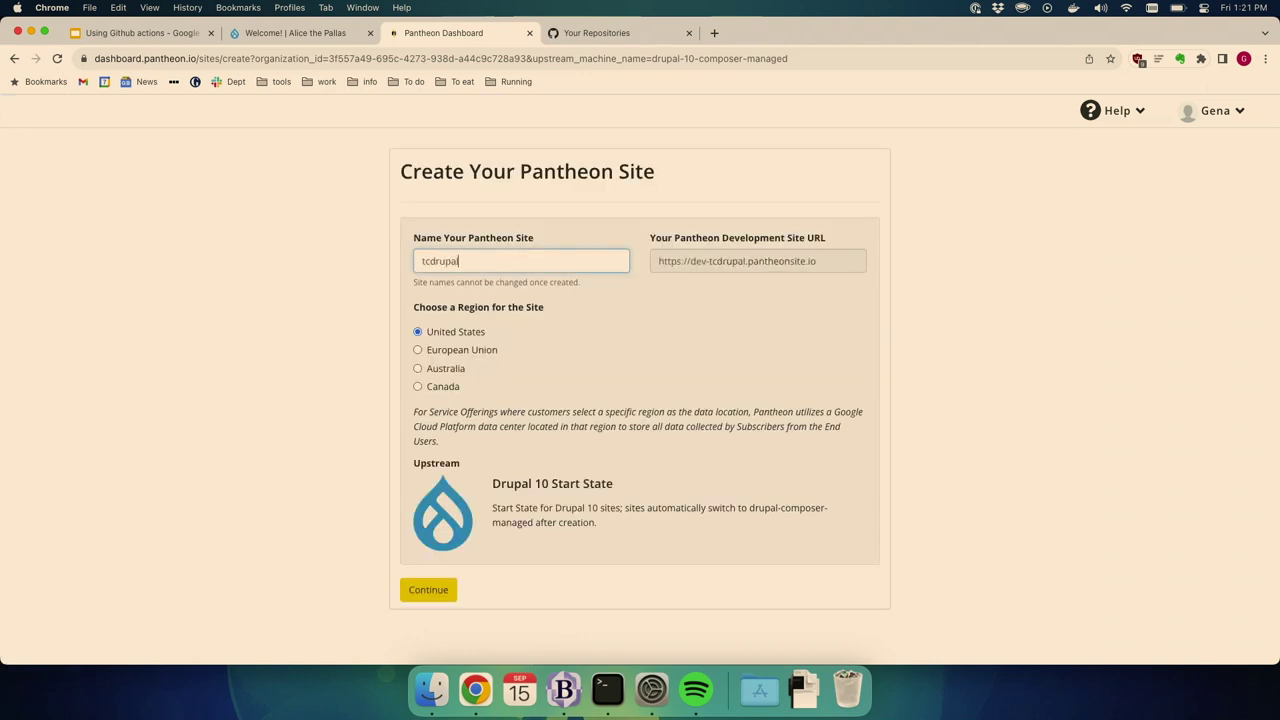
click(452, 590)
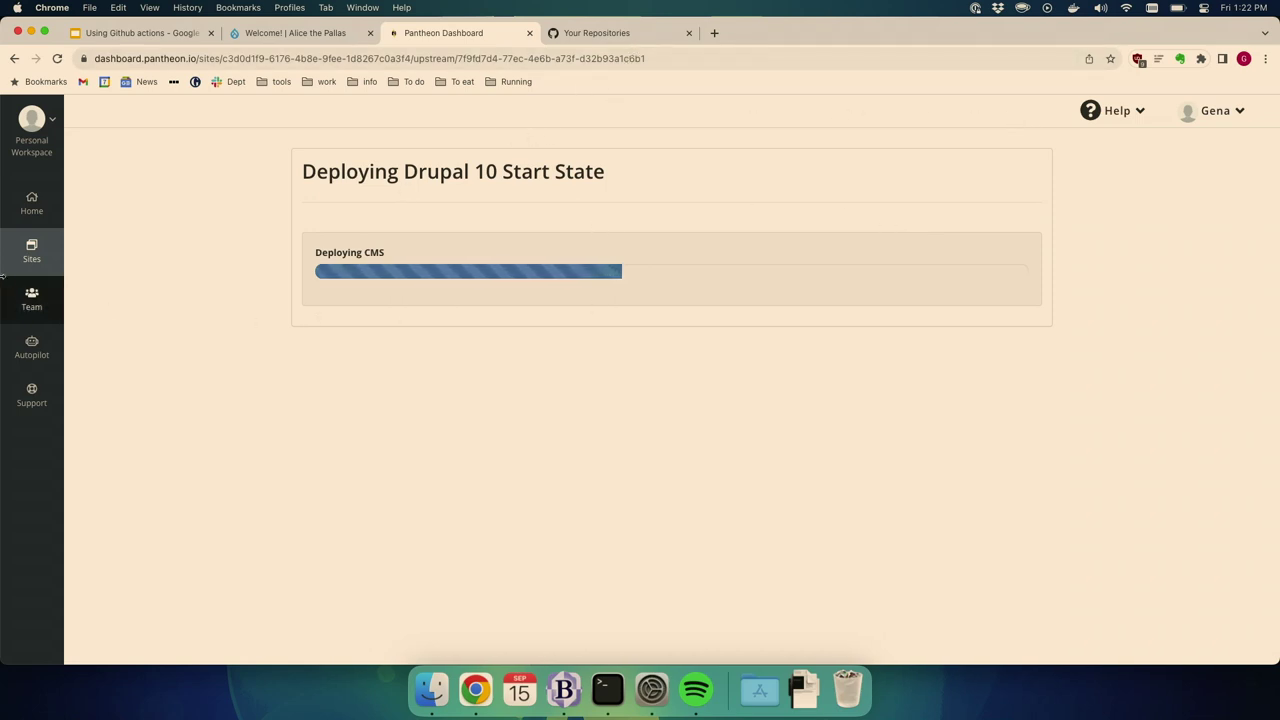
Step: Open the workspace's Sites page in a separate browser tab, leaving the deployment page open
super+click(32, 250)
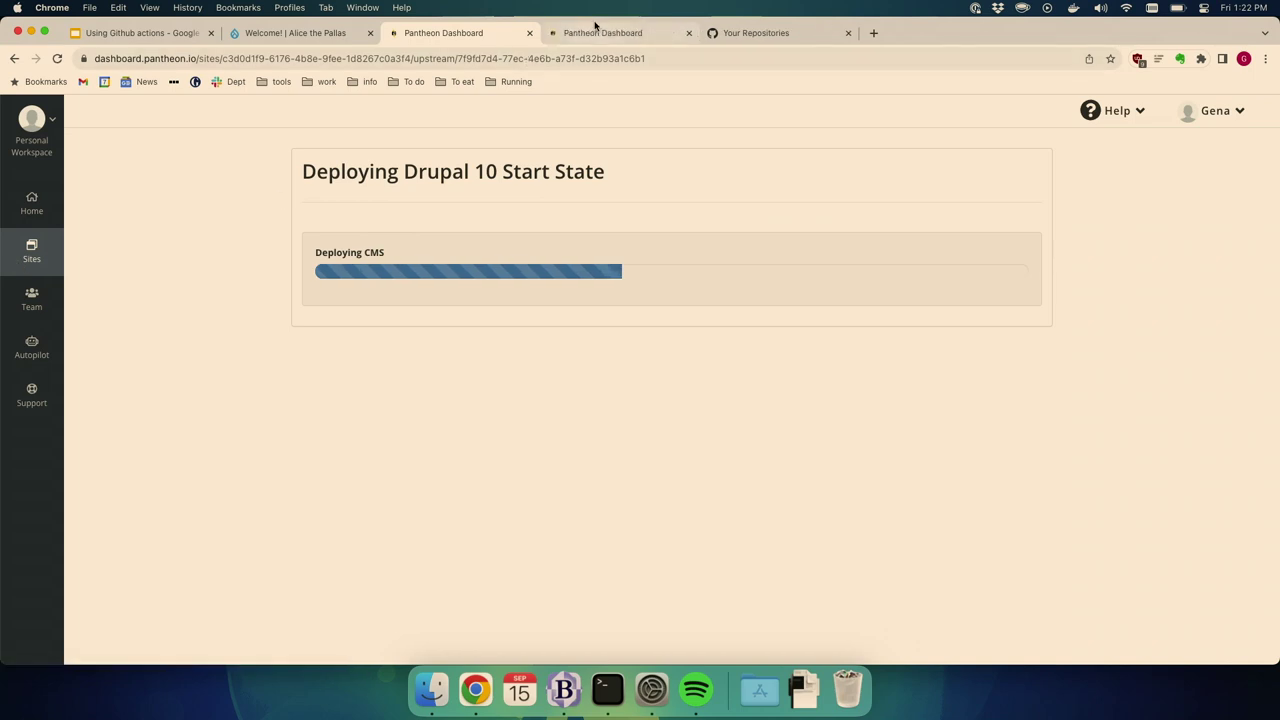
click(596, 32)
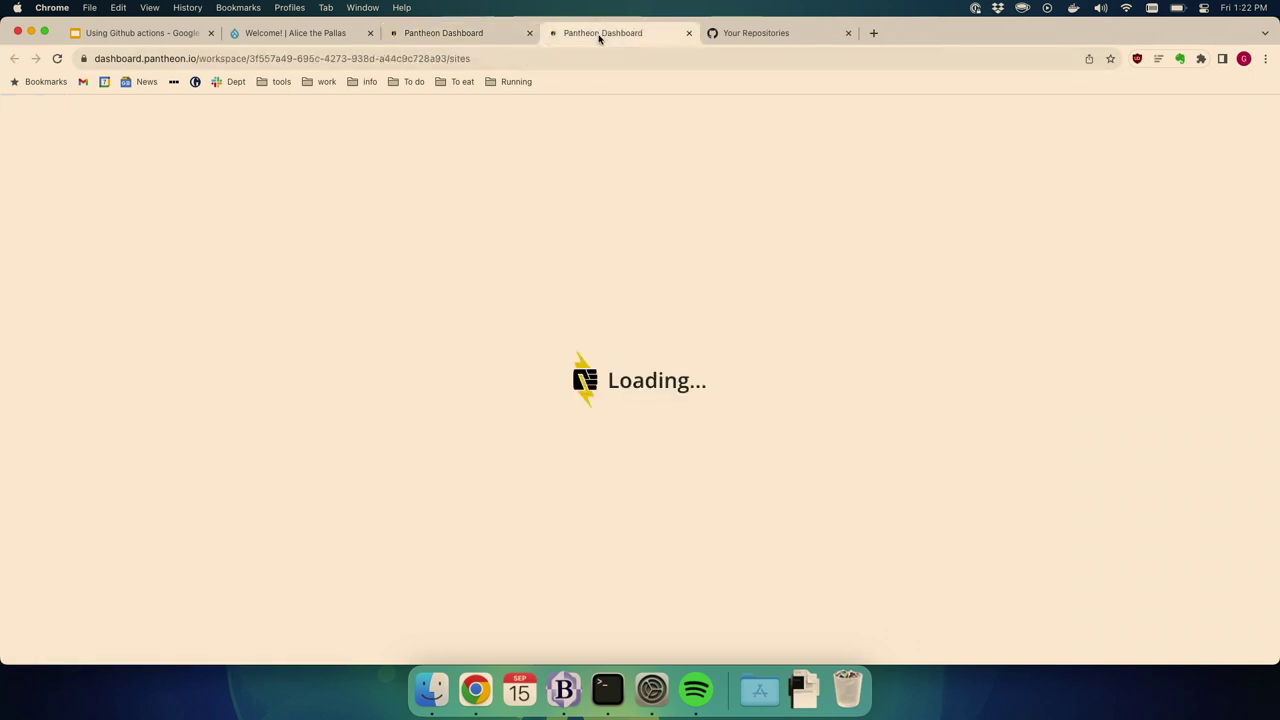
click(455, 60)
key(Right)
key(alt+shift+Left)
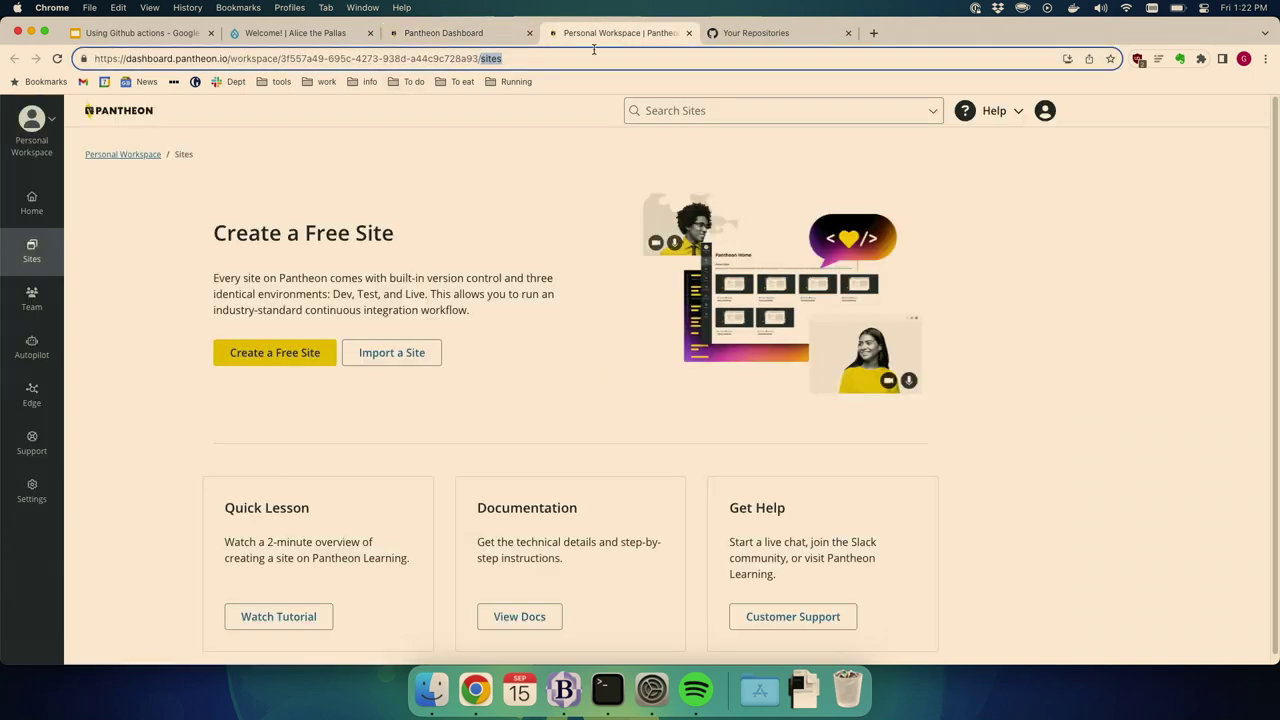
Step: Open the form for adding a new SSH key in the personal settings and focus its key field
click(1044, 112)
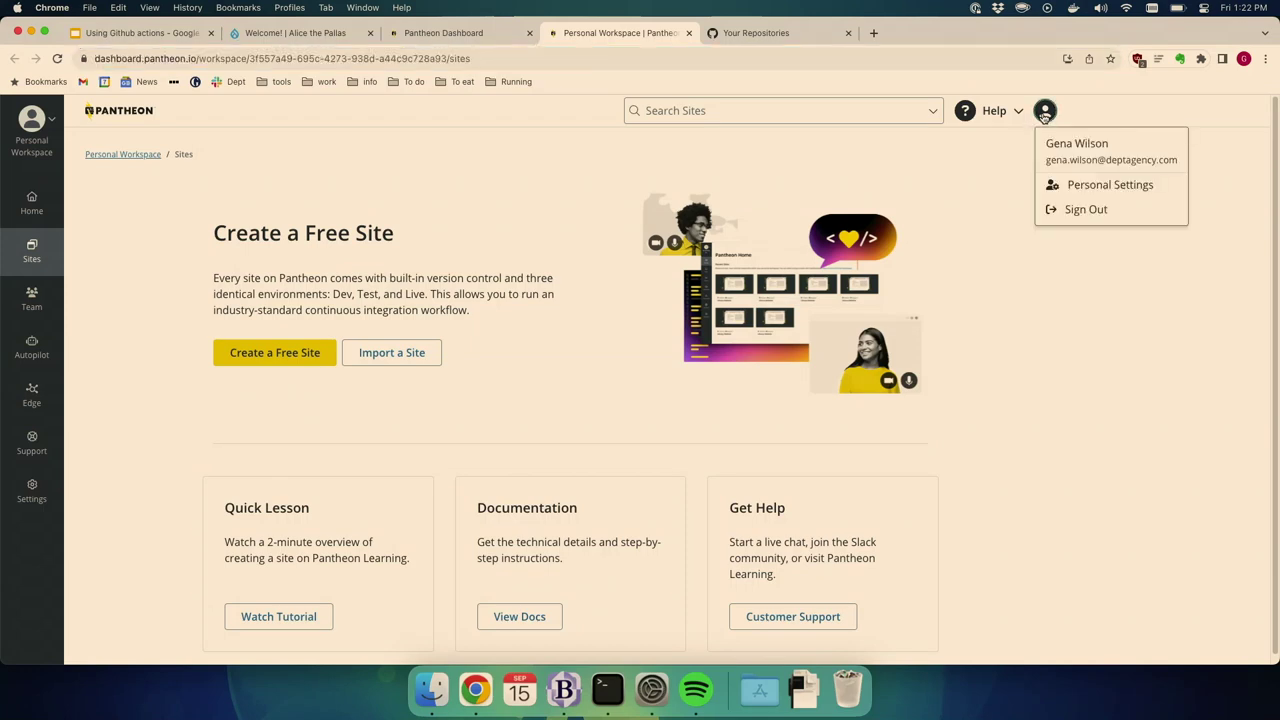
click(1069, 180)
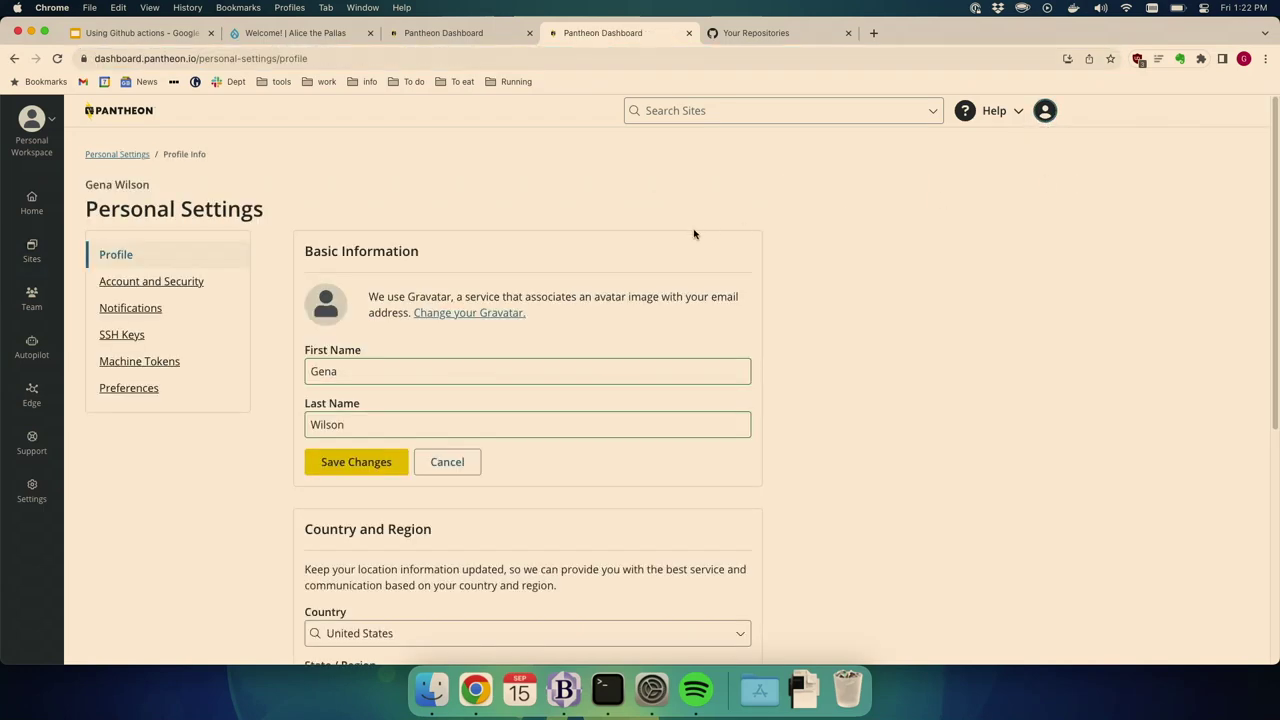
click(176, 341)
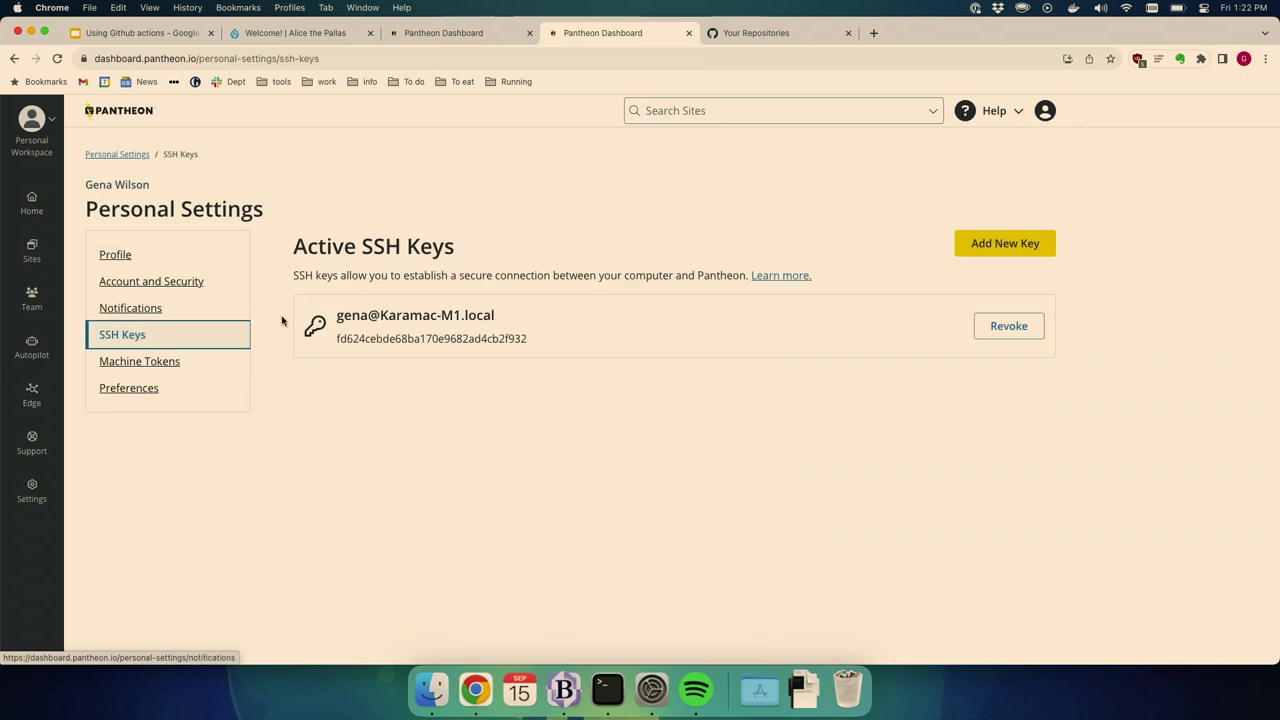
click(1008, 251)
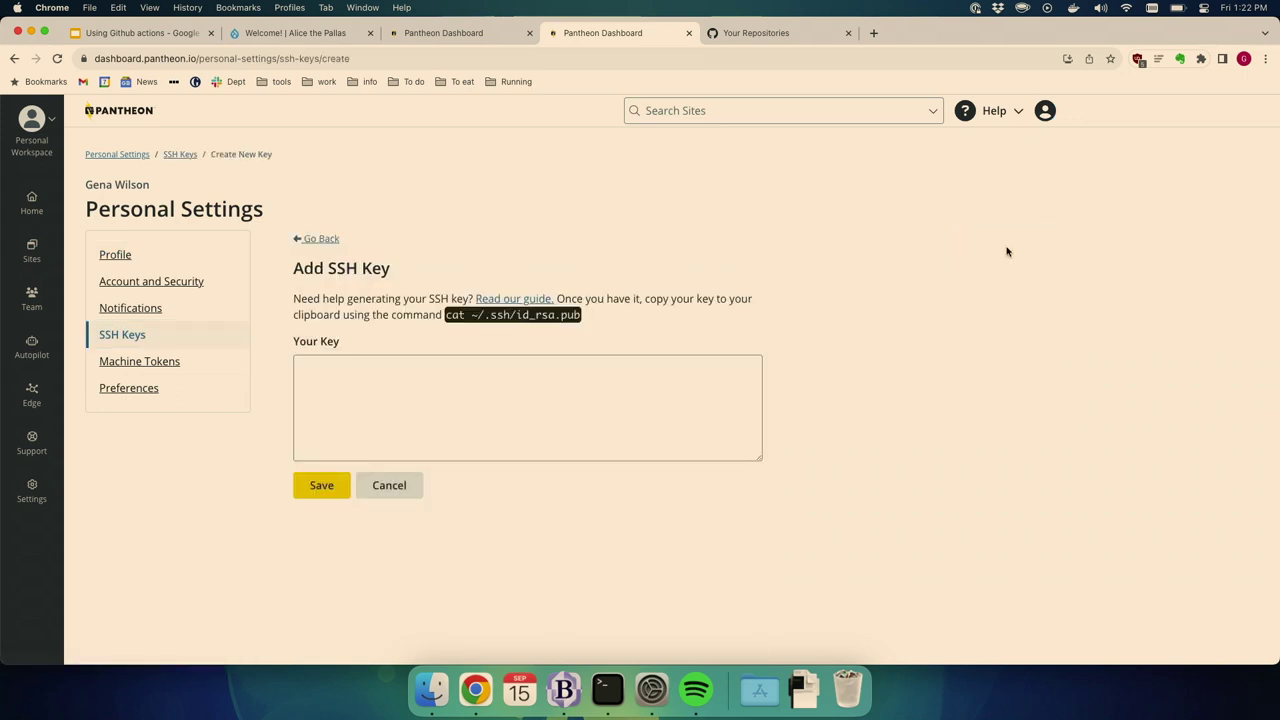
click(723, 380)
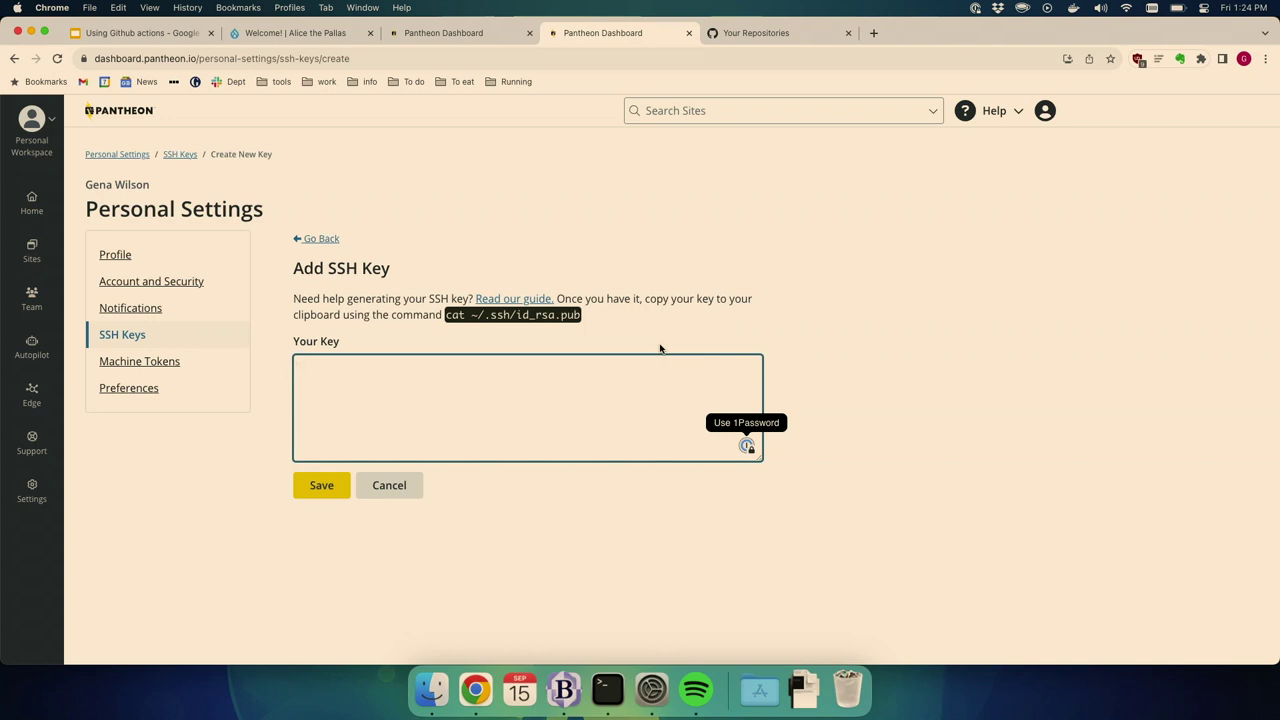
click(518, 420)
Step: Switch to Finder, close its settings window and locate the tcdrupal_rsa and tcdrupal_rsa.pub files in the Desktop folder
click(434, 694)
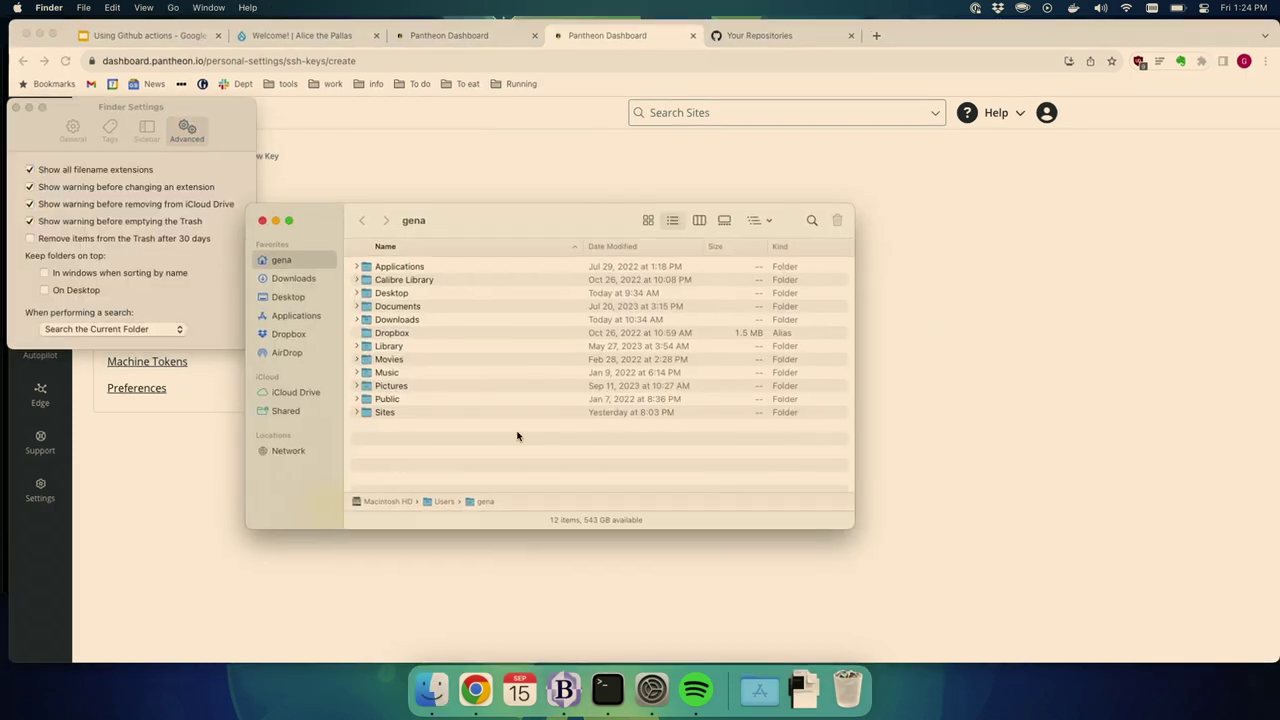
click(15, 106)
click(302, 297)
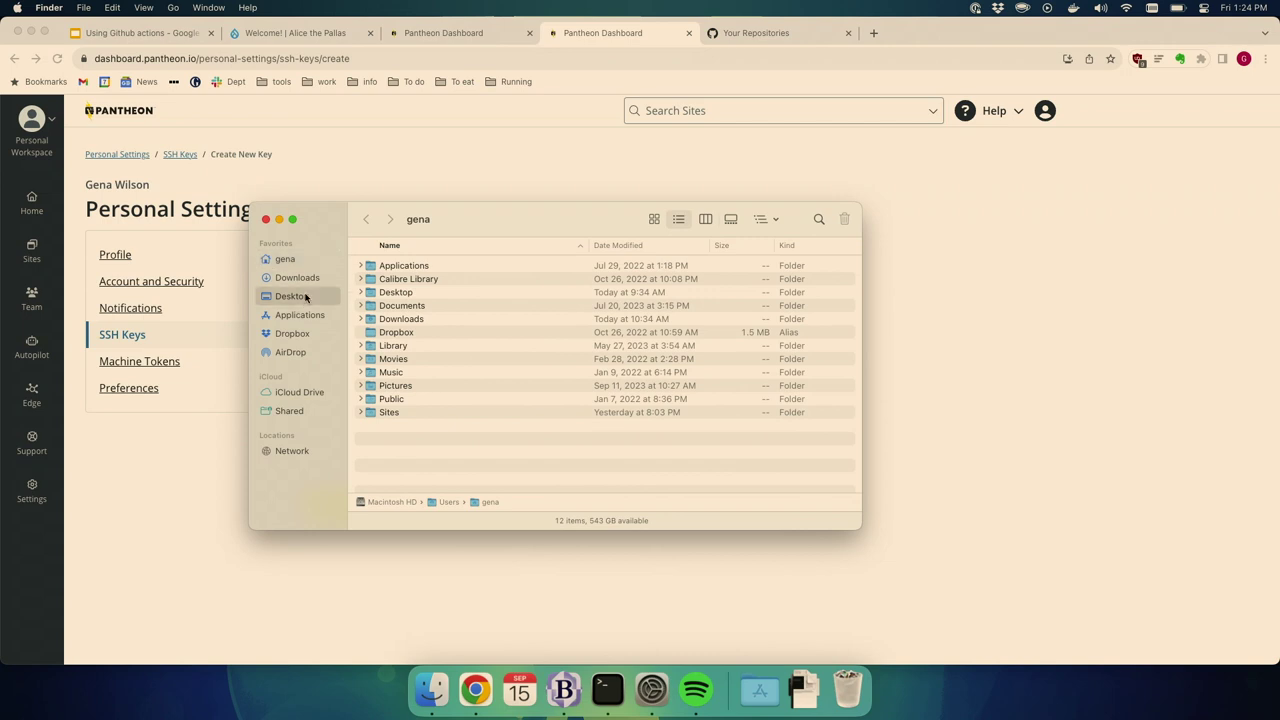
drag(506, 226, 928, 241)
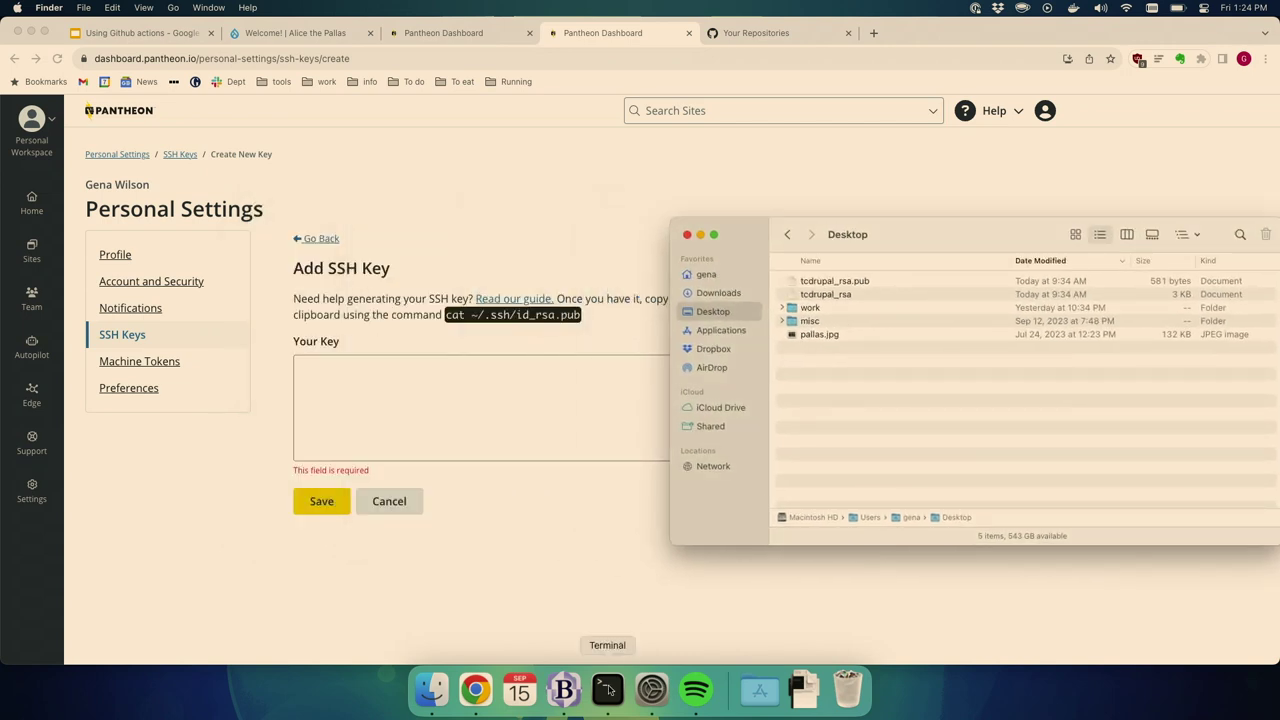
key(super+n)
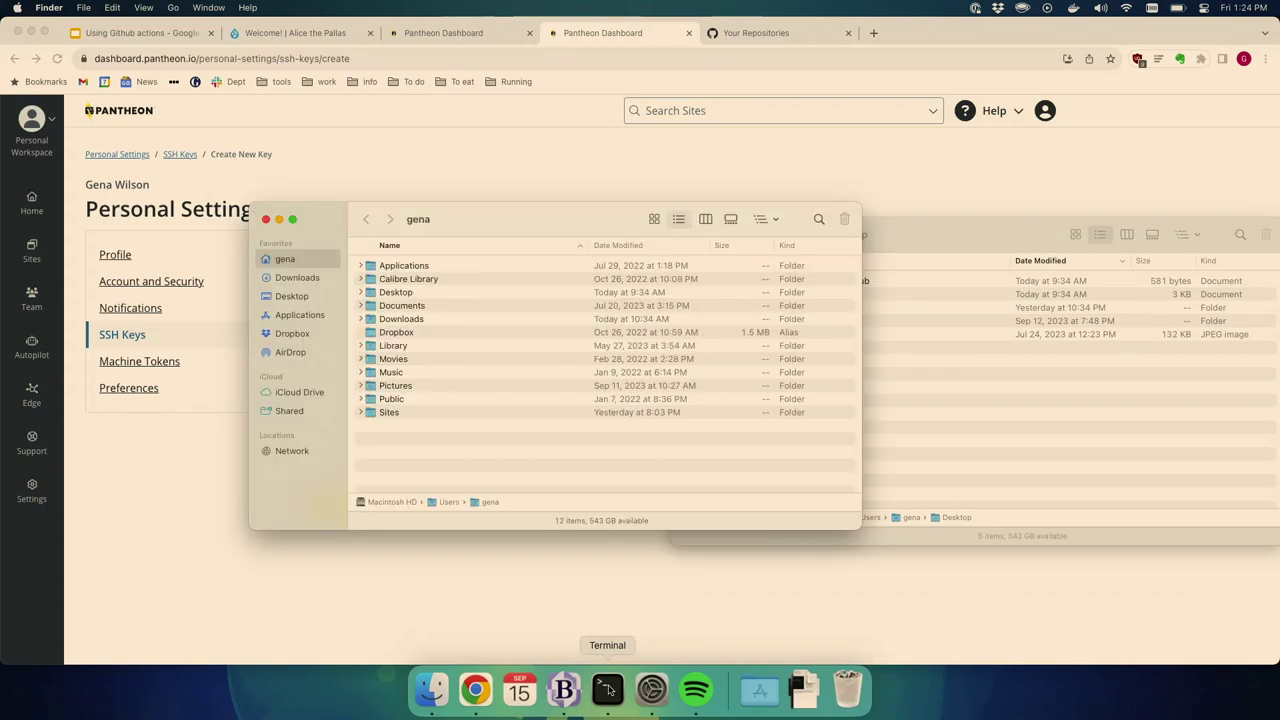
click(922, 410)
key(super+w)
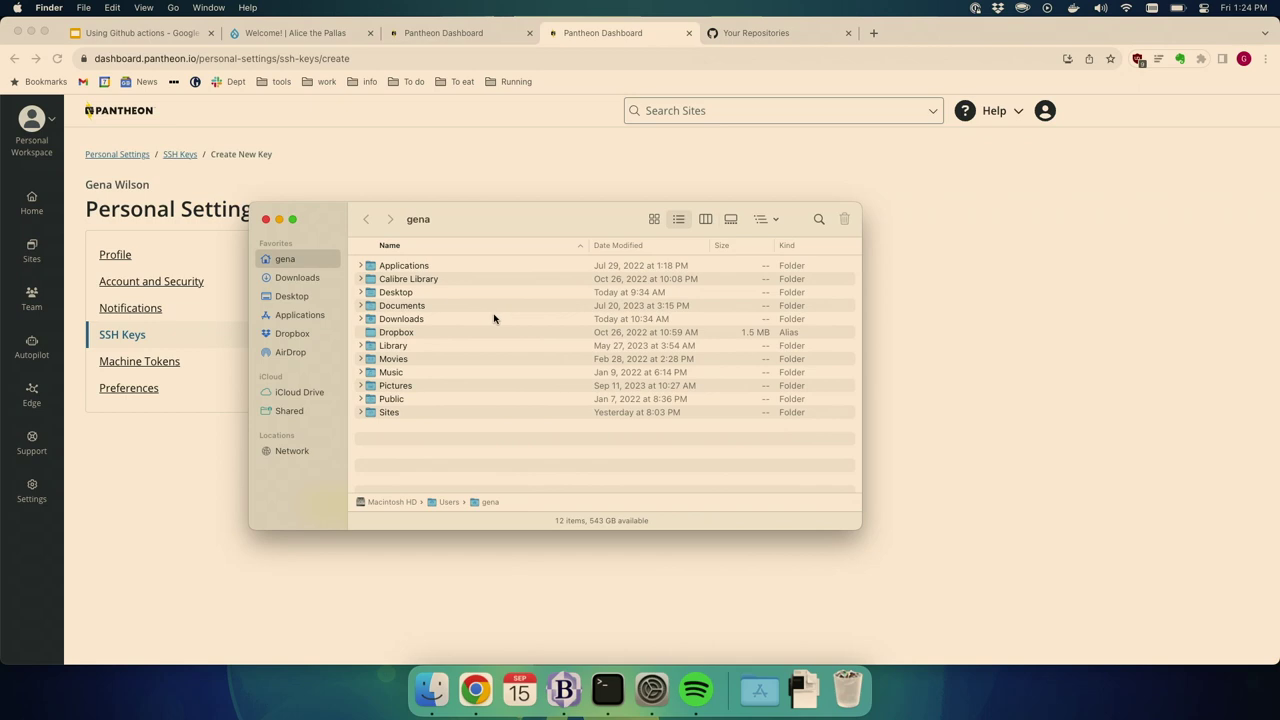
double_click(432, 292)
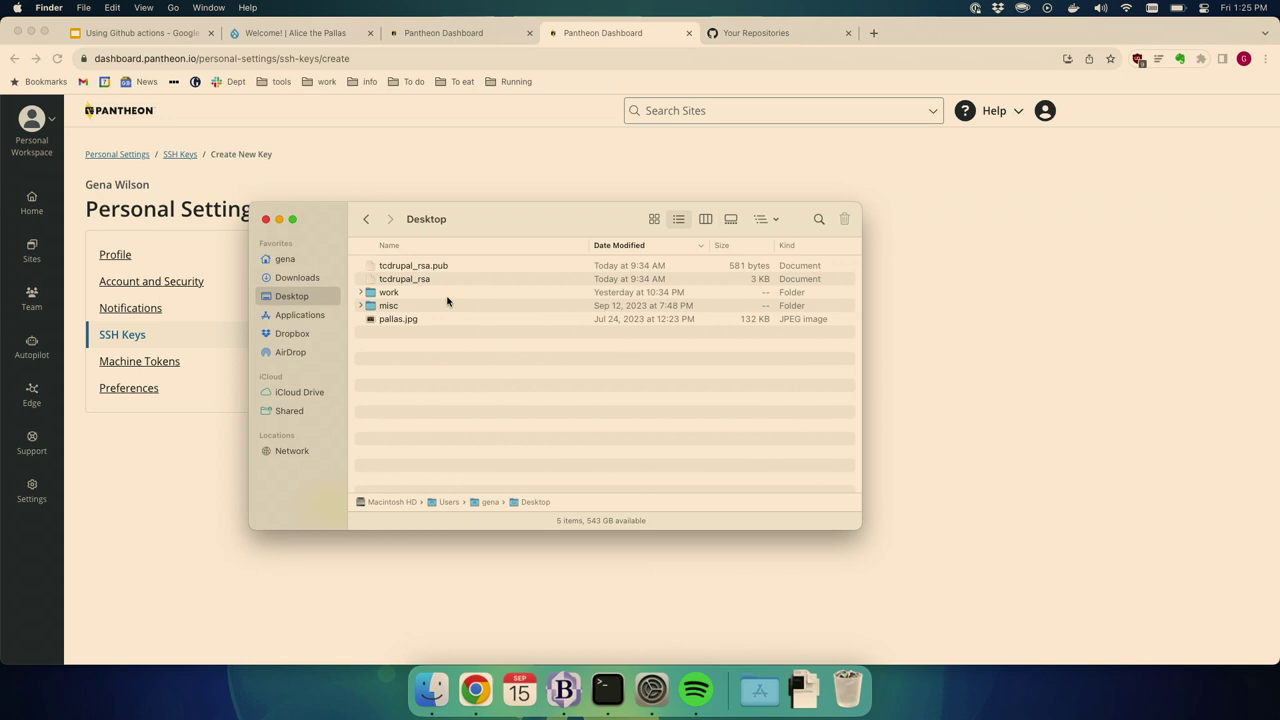
click(457, 284)
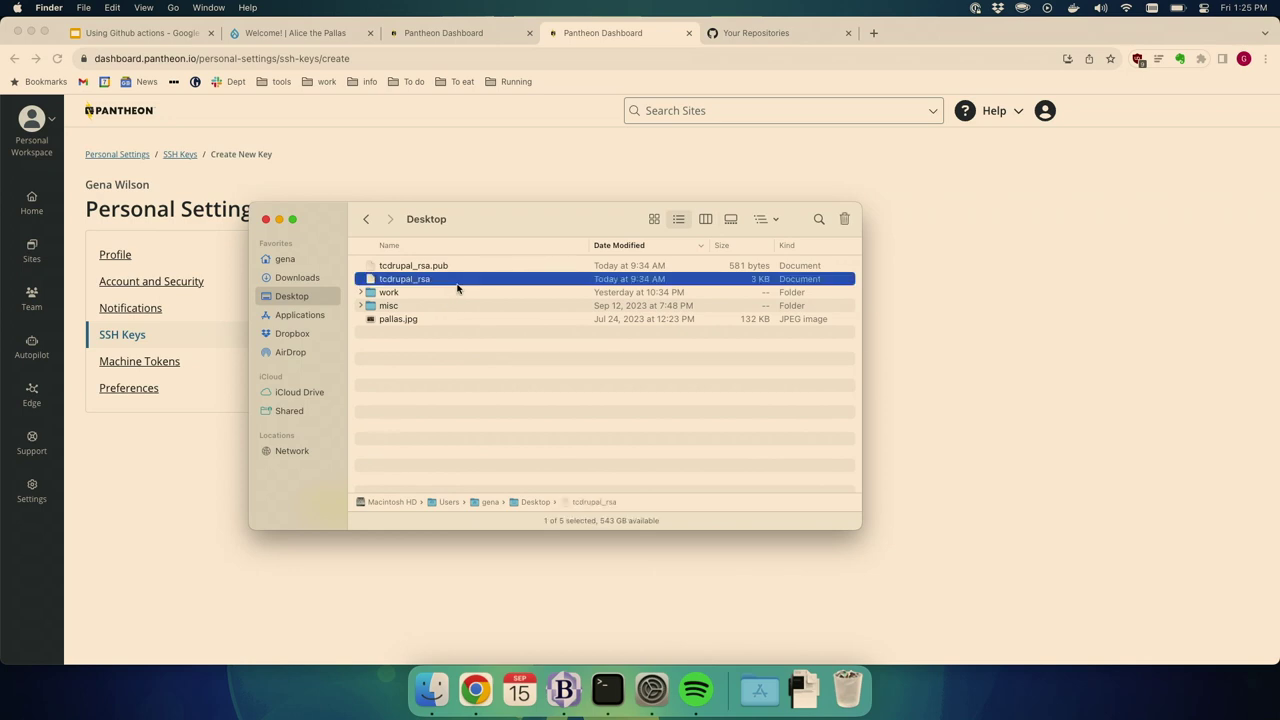
click(474, 267)
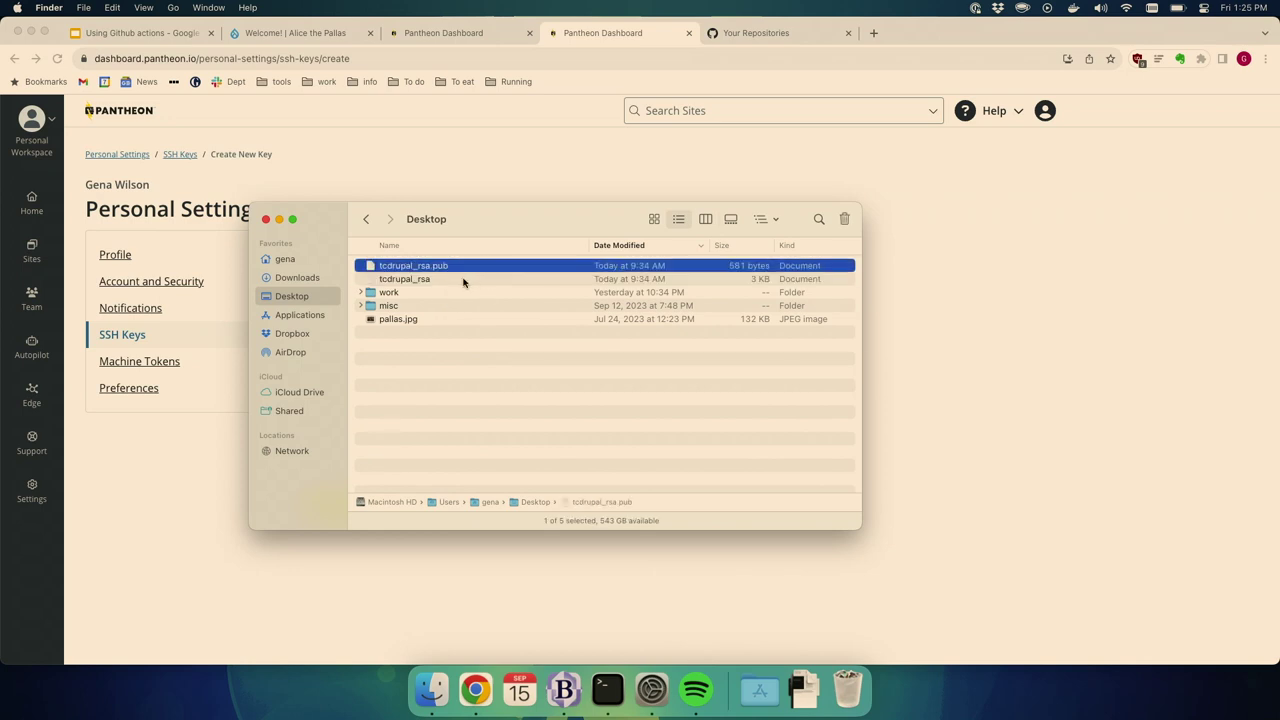
Step: Switch to Terminal and begin a pbcopy command in a new terminal tab
click(610, 698)
key(super+t)
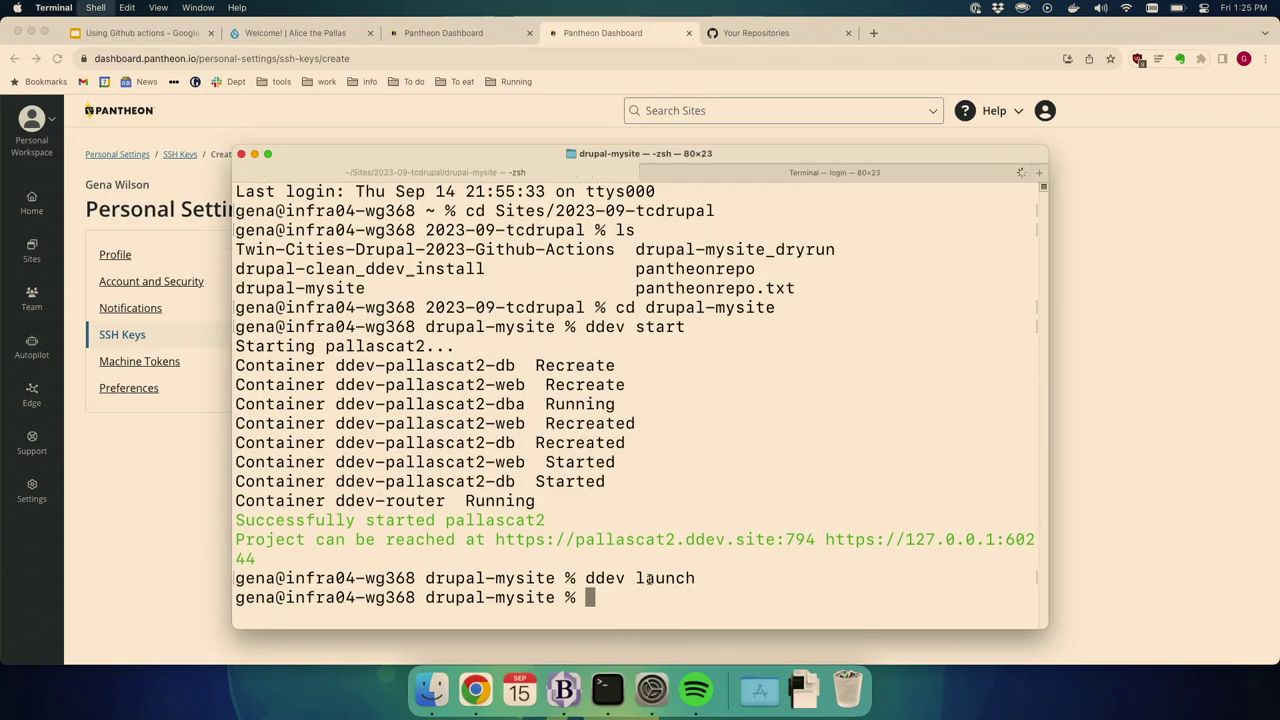
text(pbcopy)
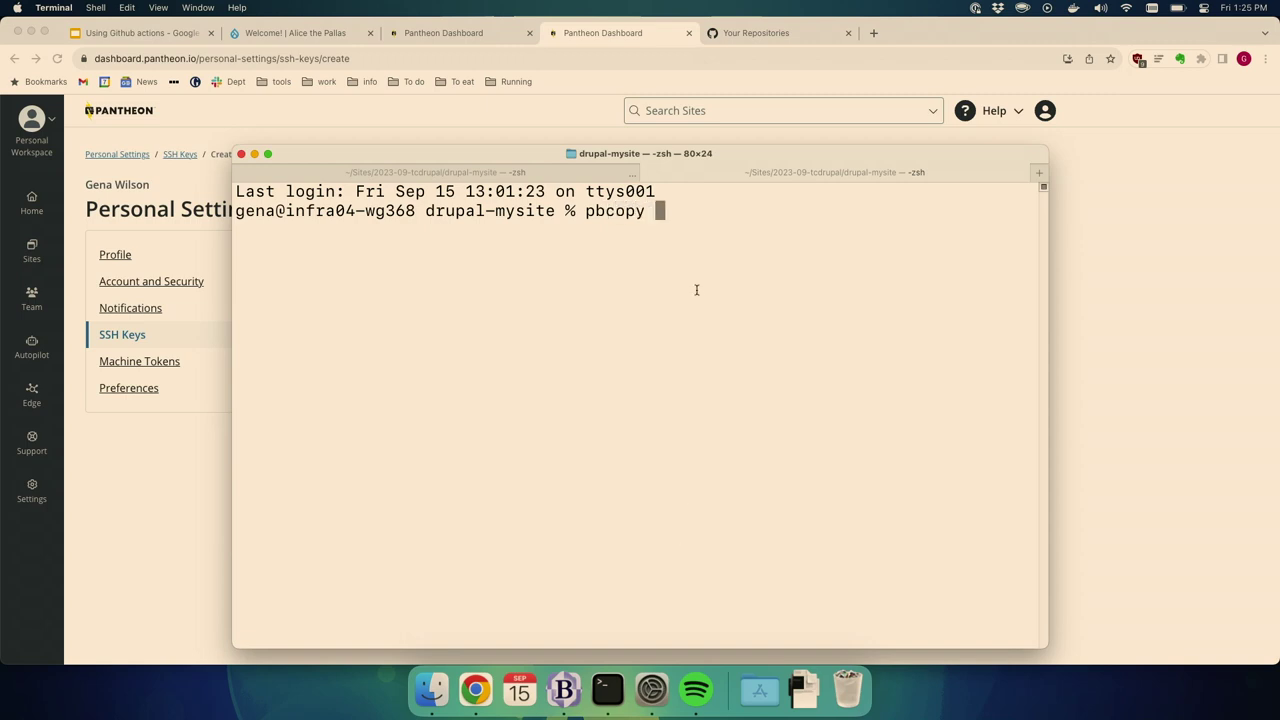
Step: Switch to Chrome and check the SSH key commands in the speaker notes of the Prepare Pantheon slide
click(558, 127)
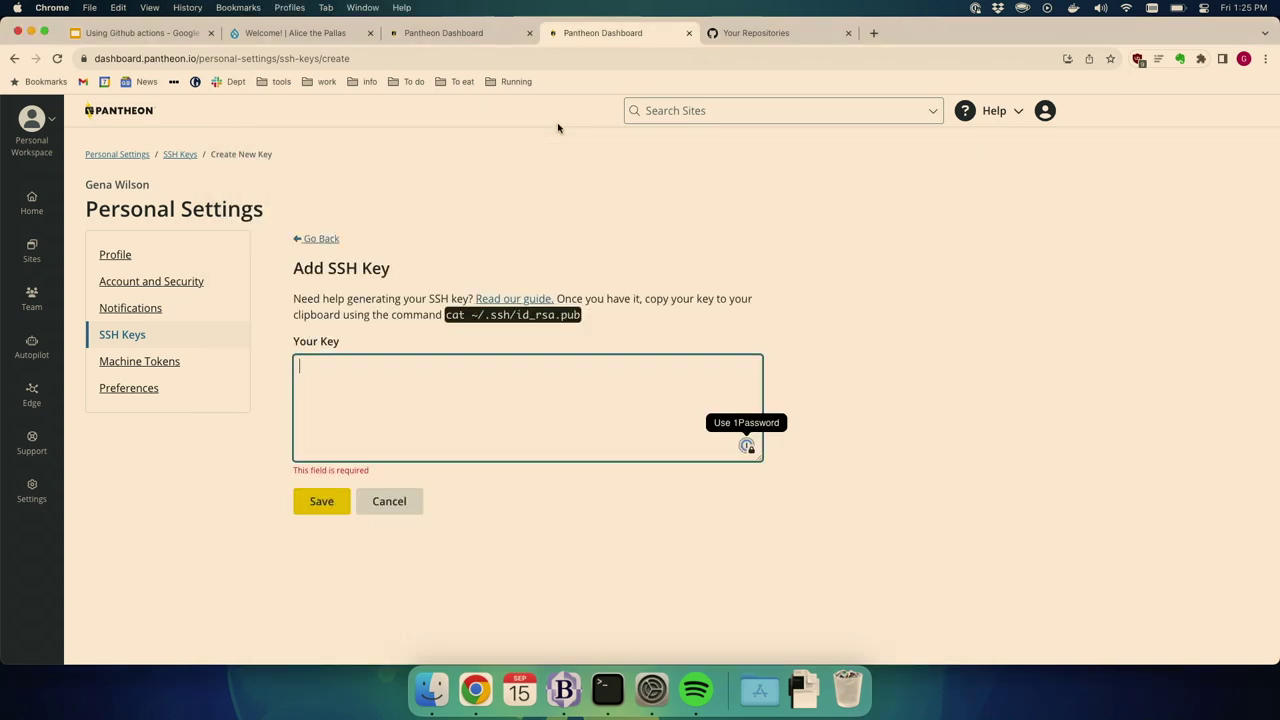
click(160, 38)
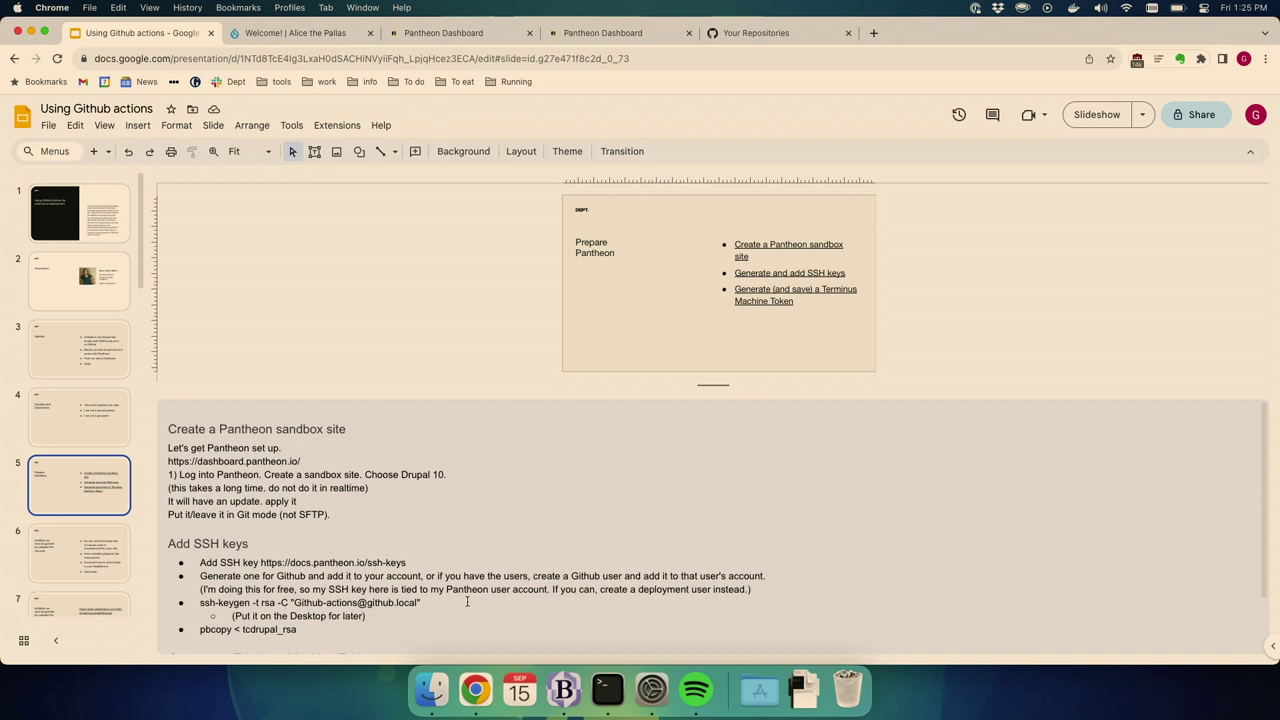
key(Up)
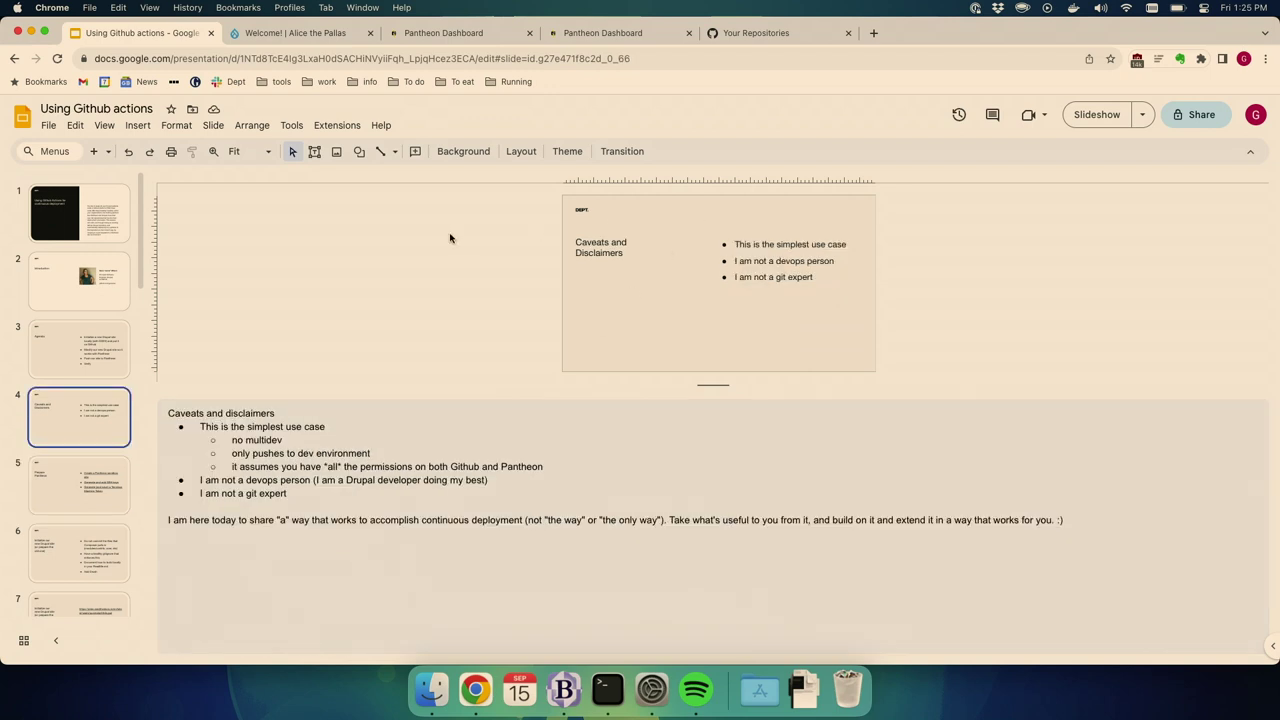
key(Down)
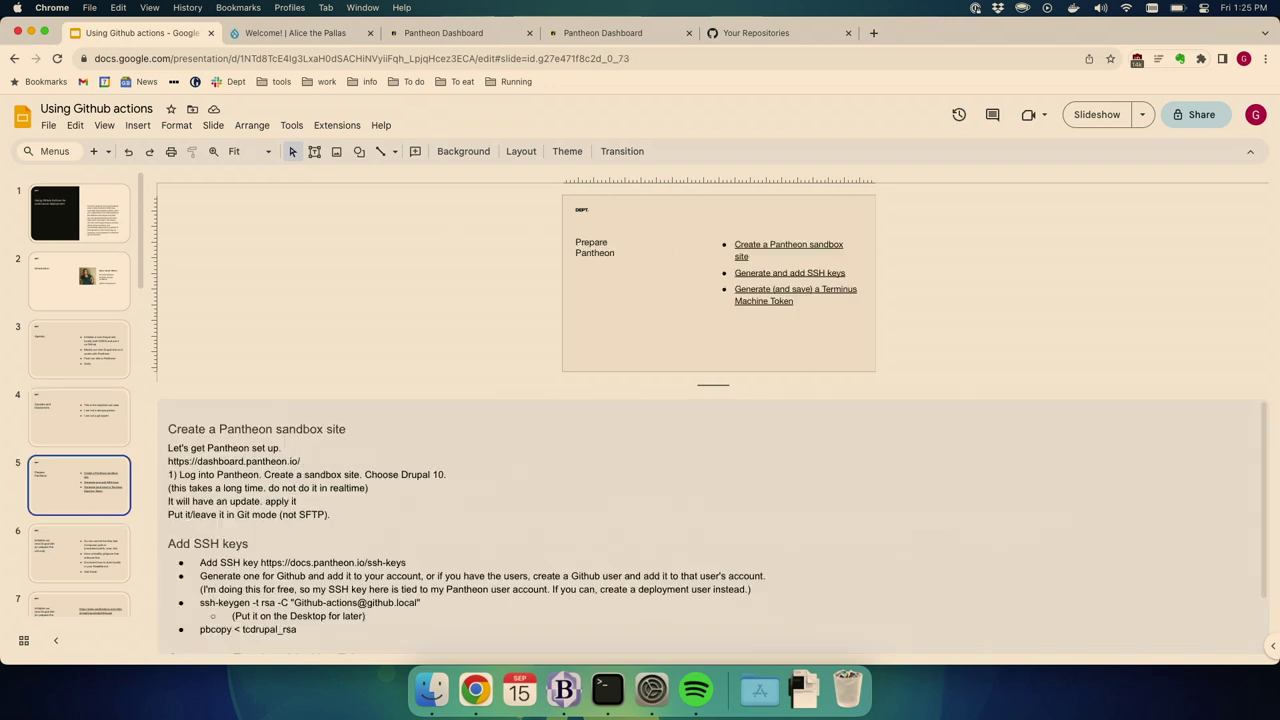
Step: Switch back to Terminal and copy the public key to the clipboard with pbcopy < ~/Desktop/tcdrupal_rsa.pub
click(614, 688)
key(super+comma)
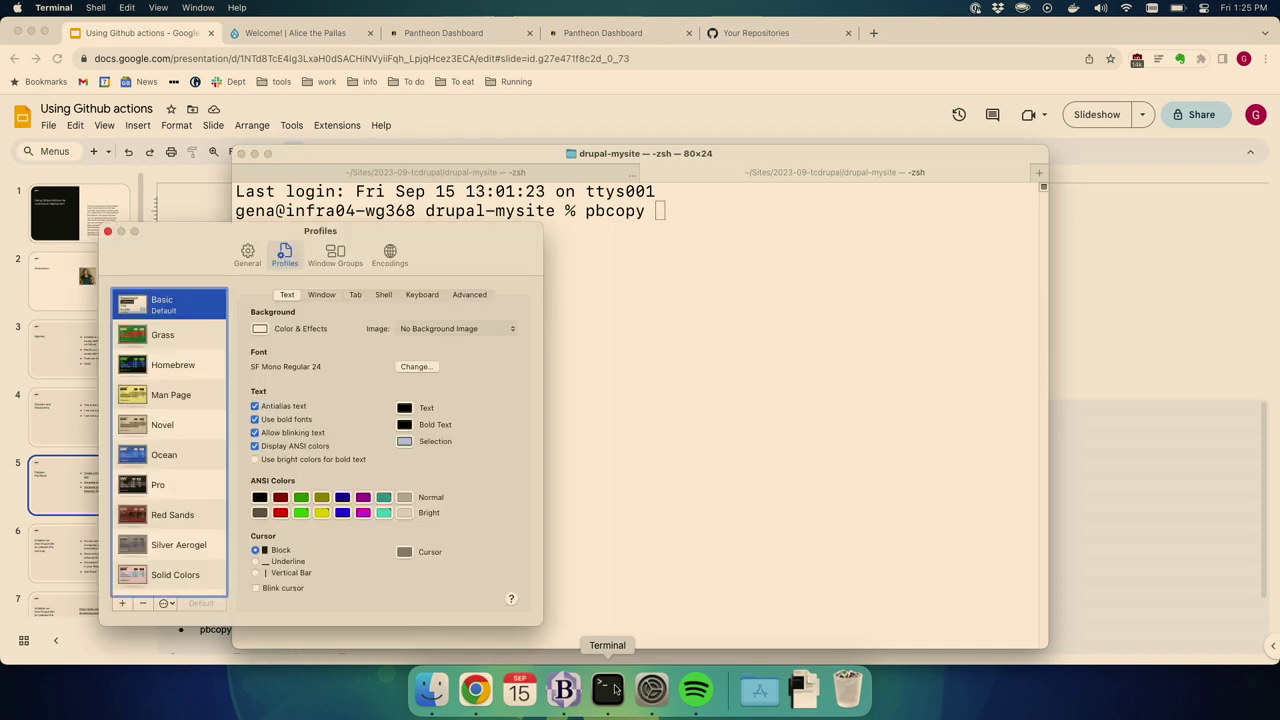
click(830, 386)
text(< ~/Desk)
key(Tab)
text(tc)
key(Tab)
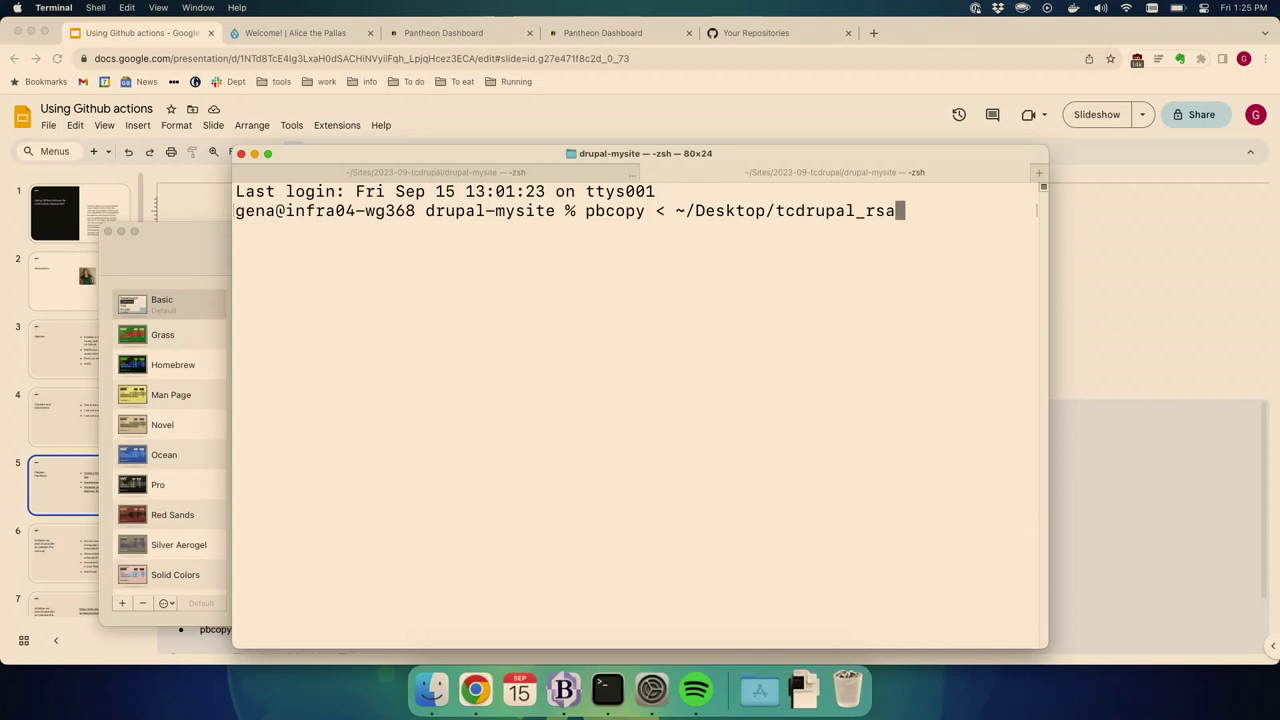
text(.p)
key(Tab)
key(Return)
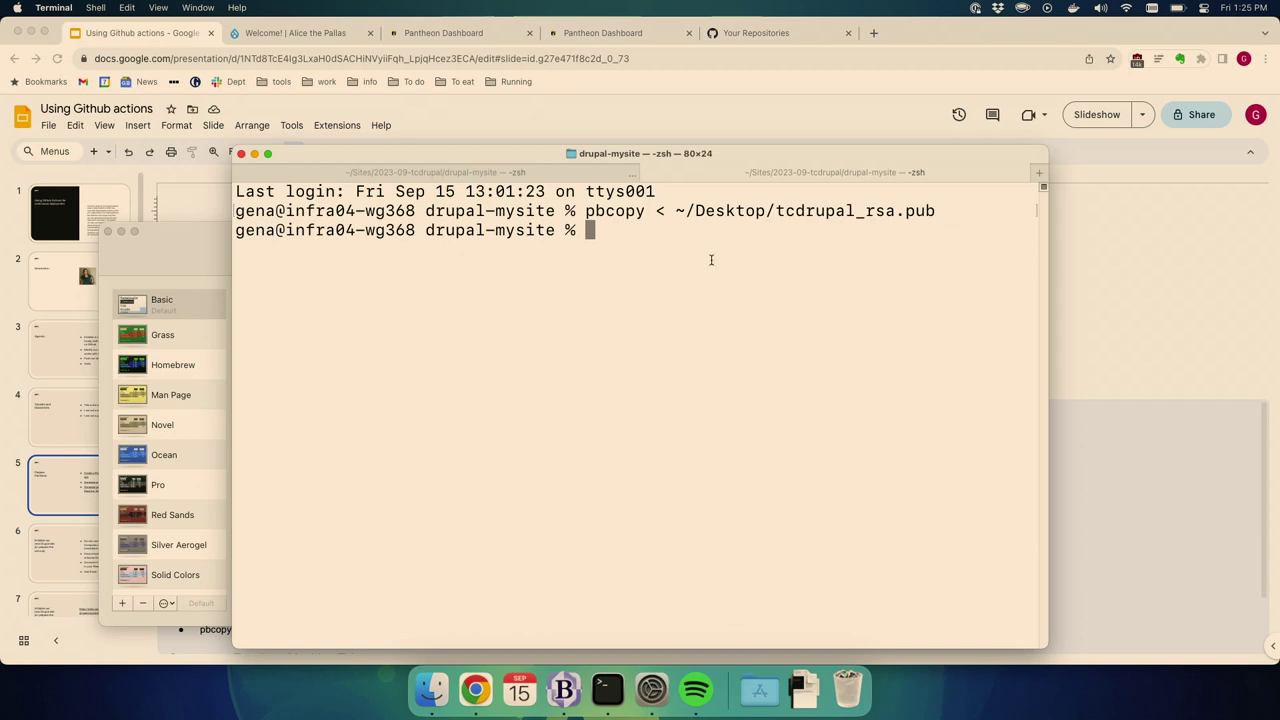
drag(587, 211, 646, 206)
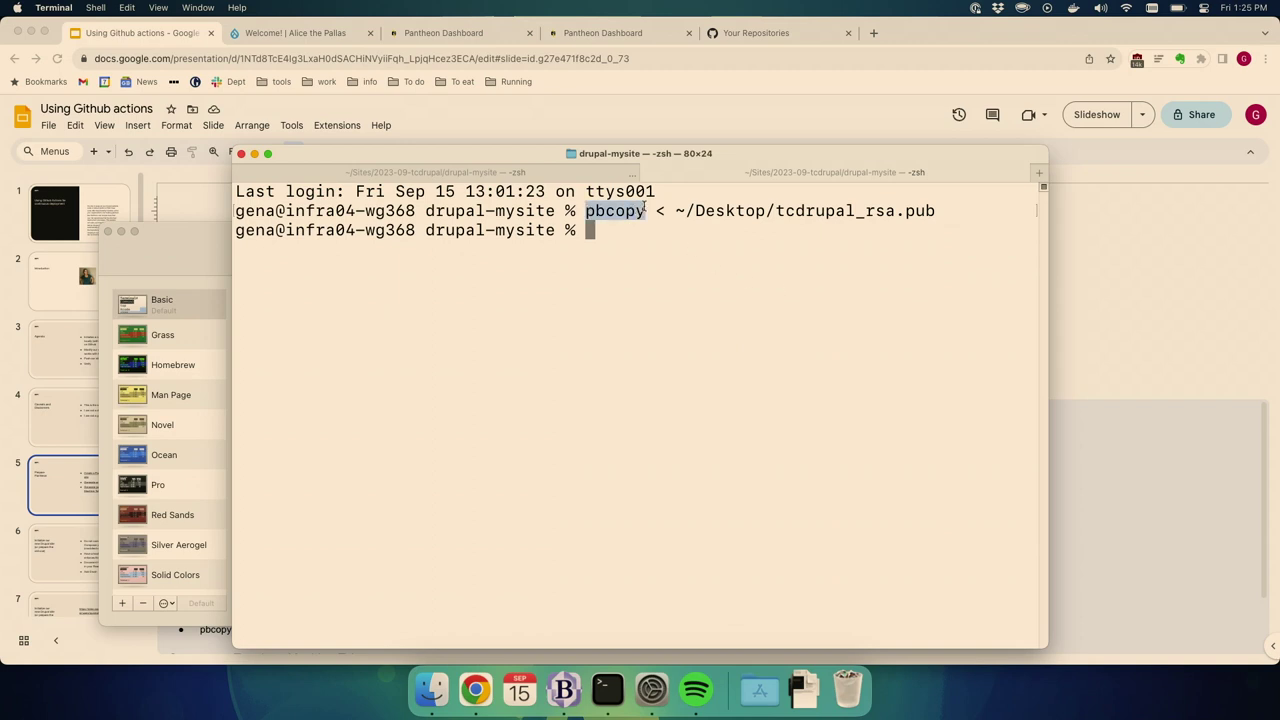
click(646, 208)
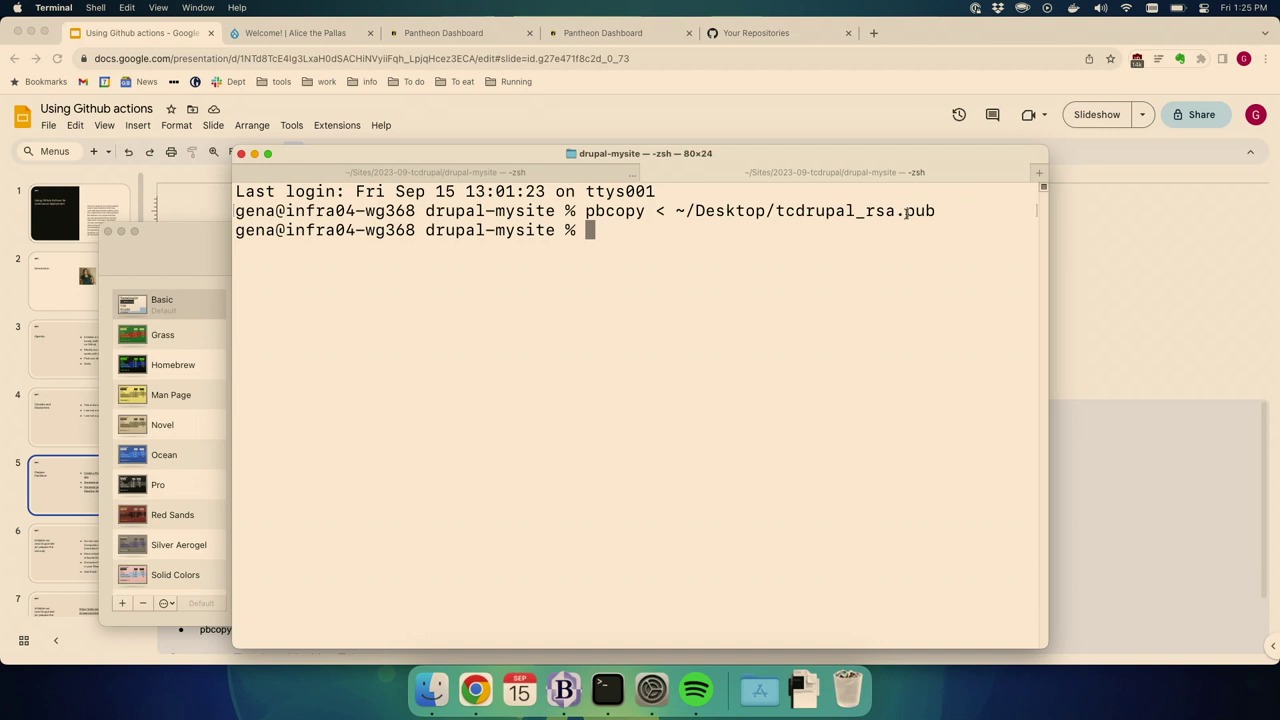
Step: Switch to Chrome and paste the copied public SSH key into Pantheon's Add SSH Key form, and save it
click(1120, 255)
key(Down)
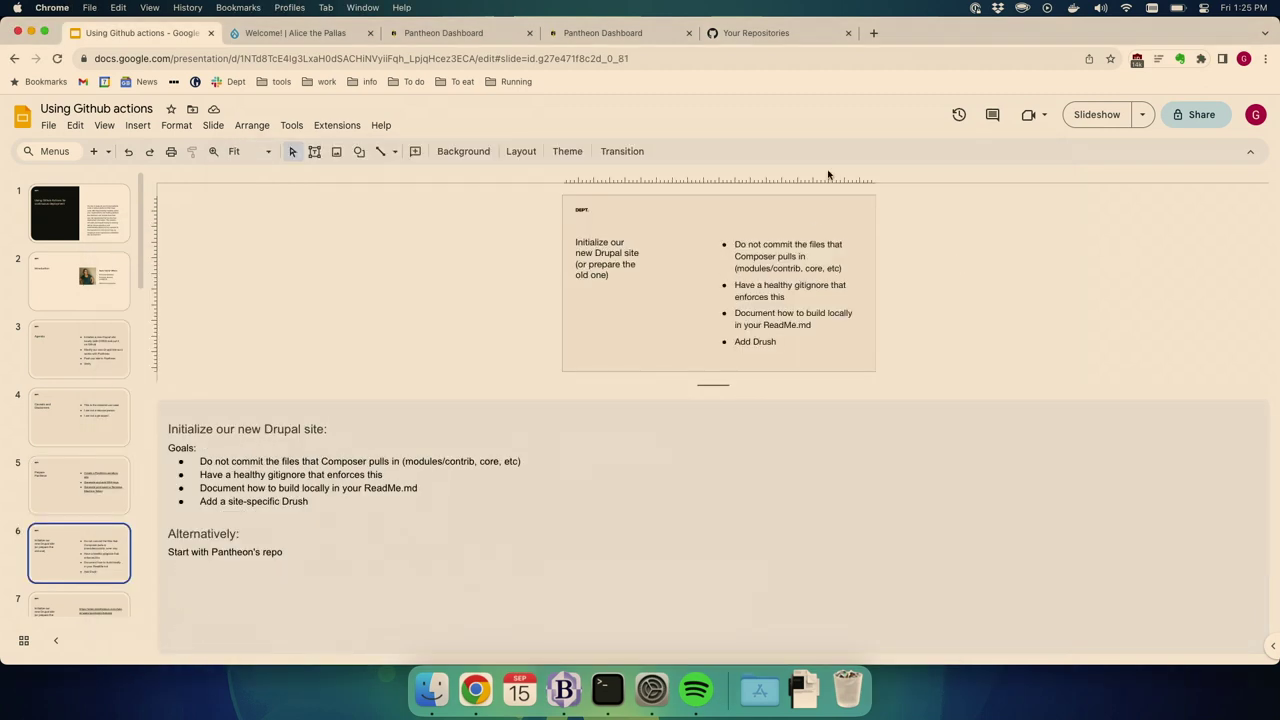
click(640, 38)
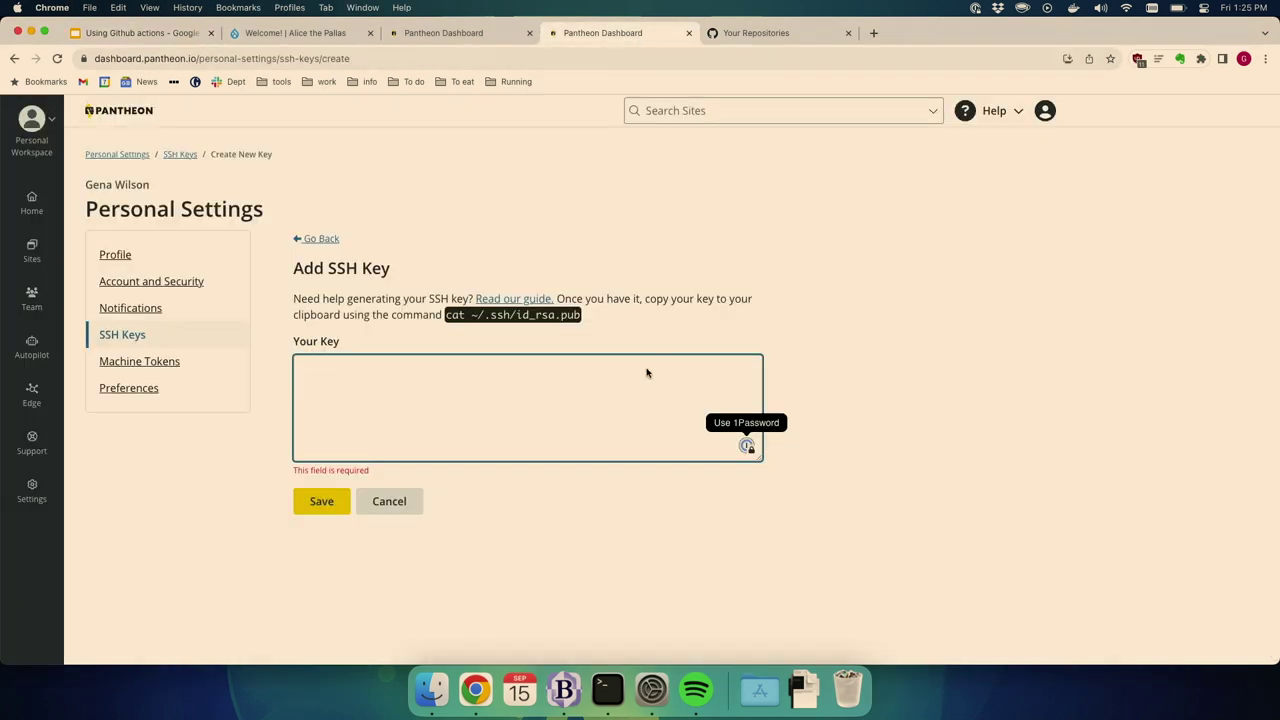
key(super+v)
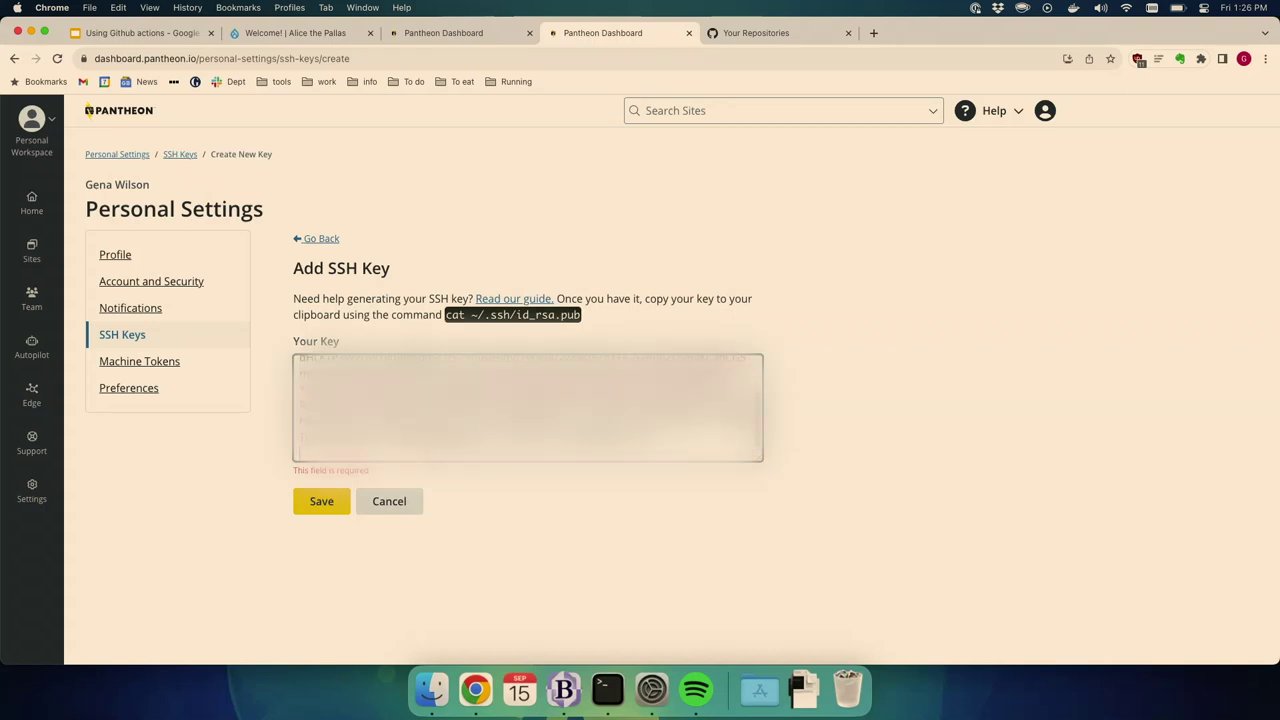
click(323, 503)
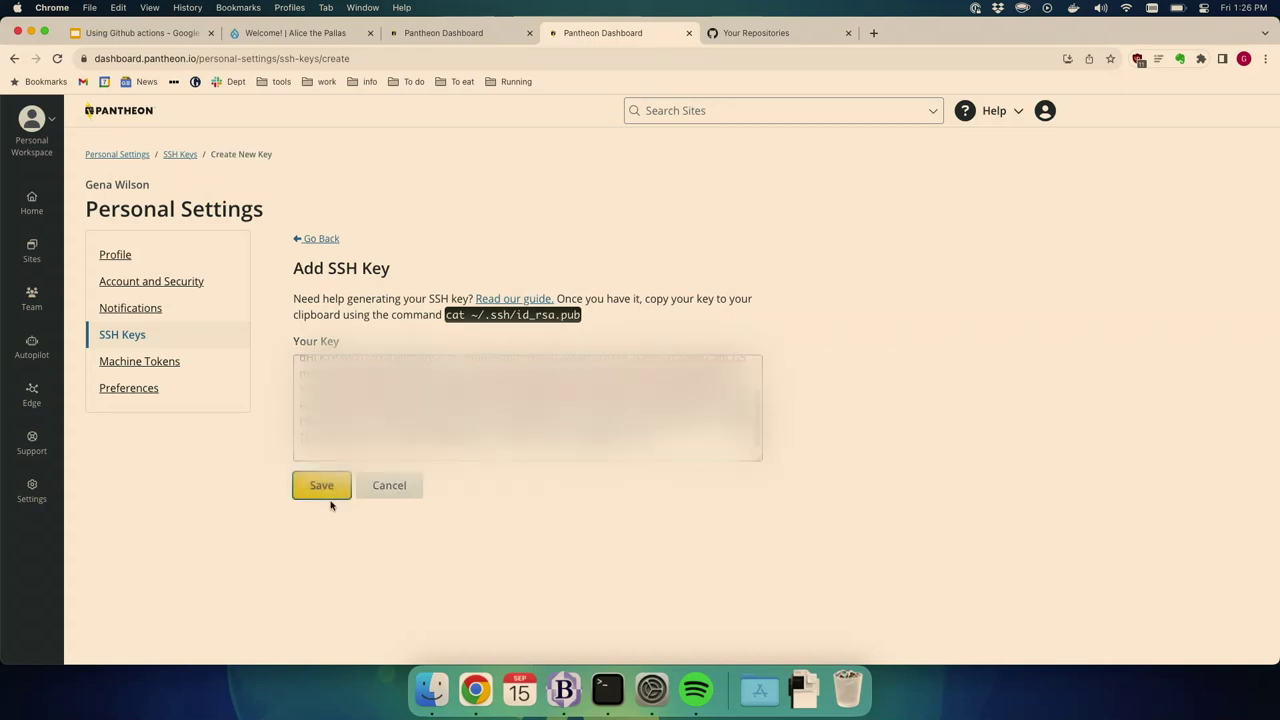
click(329, 488)
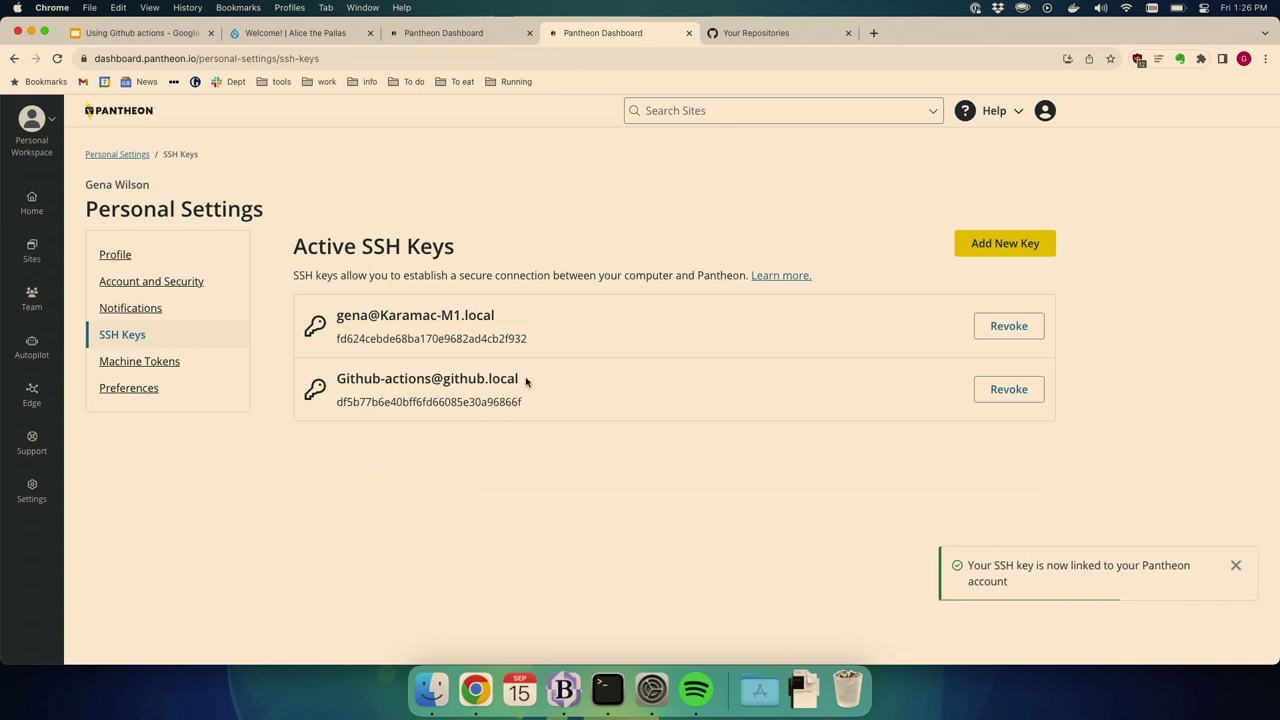
Step: Check the newly added GitHub Actions key in the Active SSH Keys list
drag(518, 381, 337, 389)
click(338, 387)
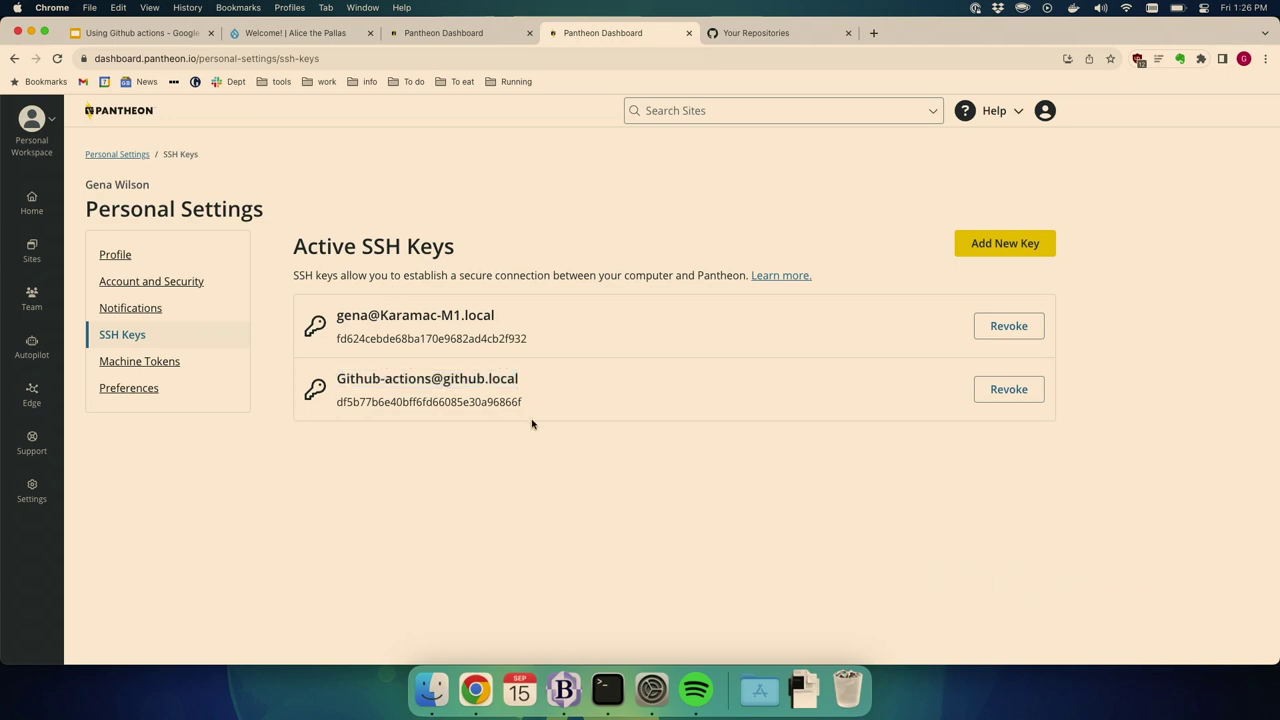
drag(519, 380, 340, 388)
click(340, 388)
Step: Create a new Pantheon machine token named "Github actions"
click(203, 376)
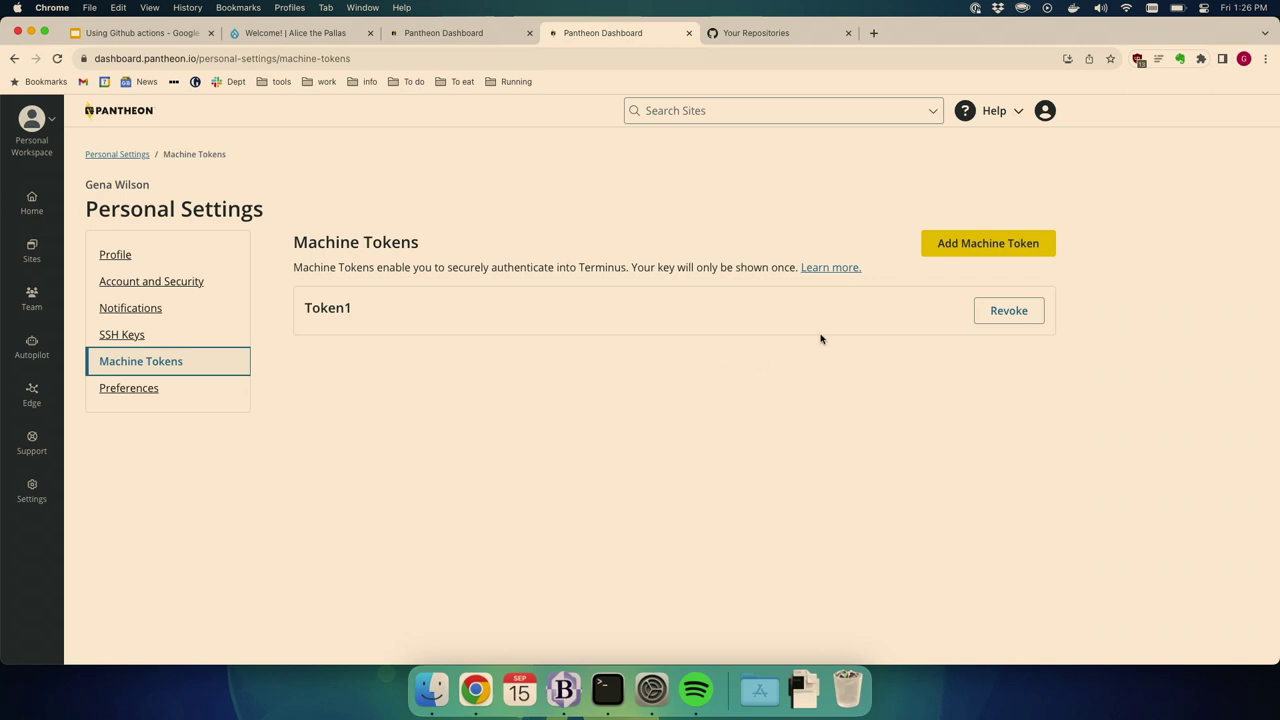
click(1023, 255)
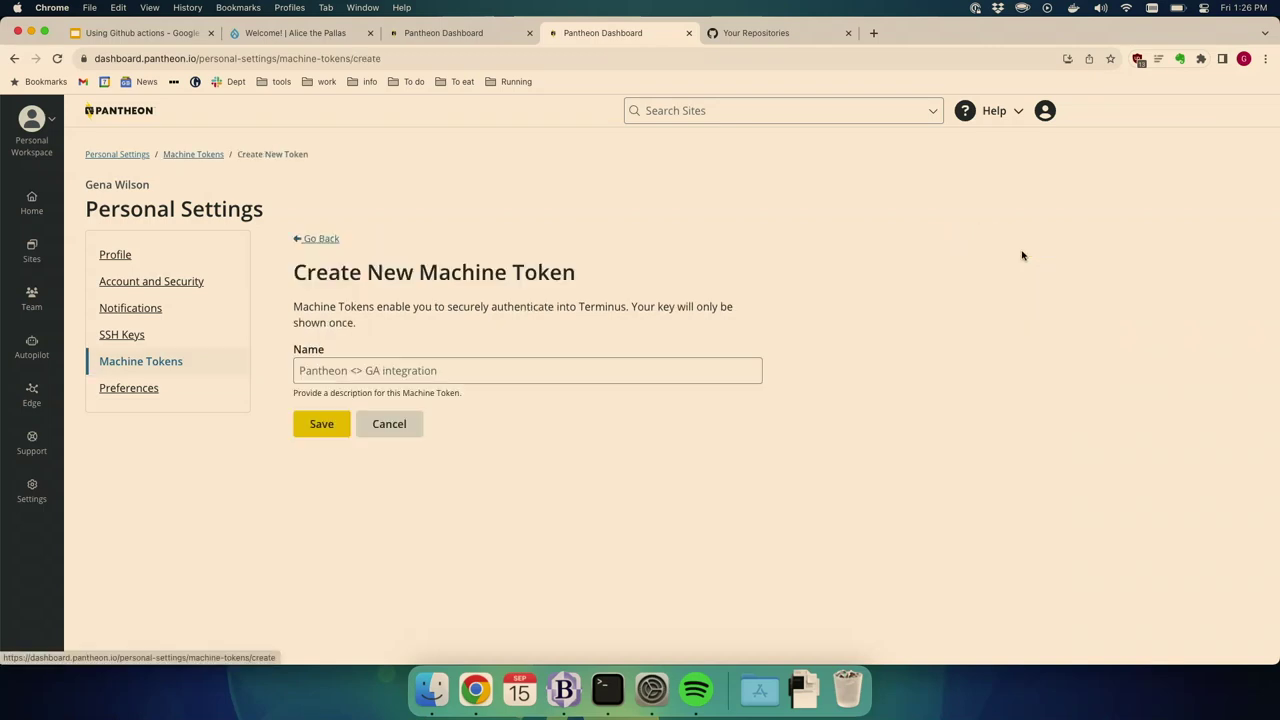
click(644, 369)
text(Github ac)
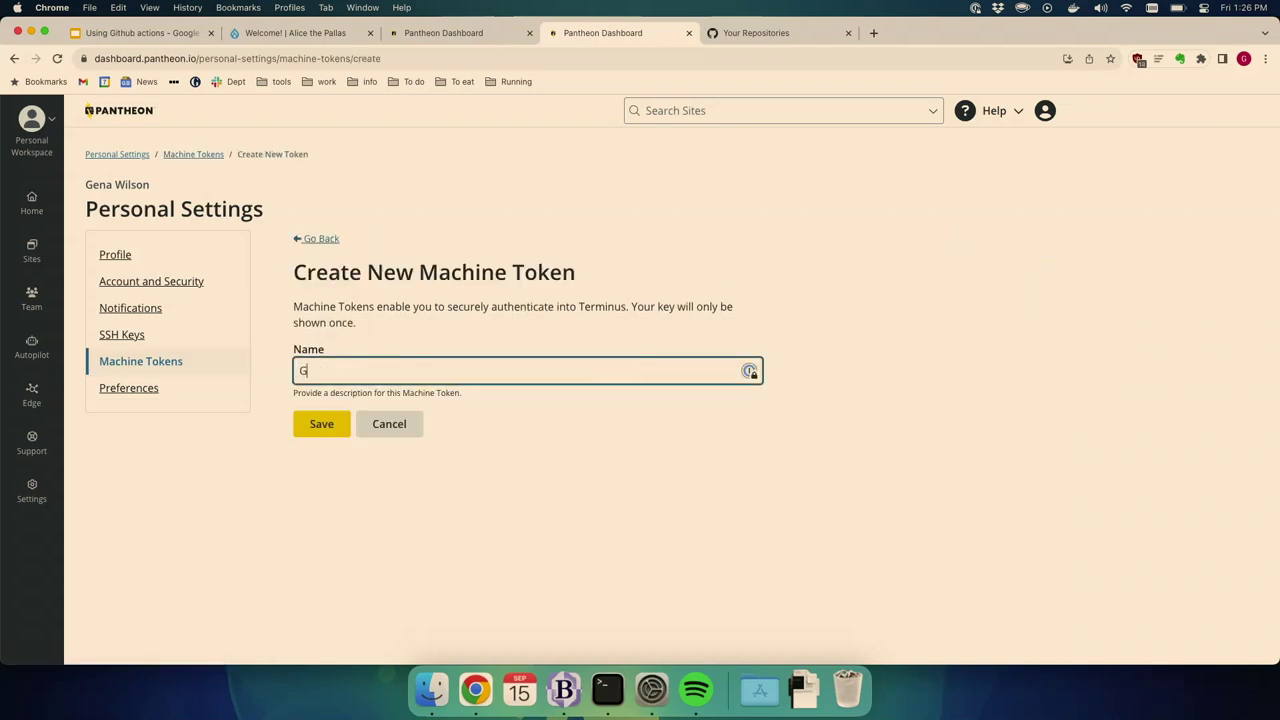
text(tions)
click(322, 424)
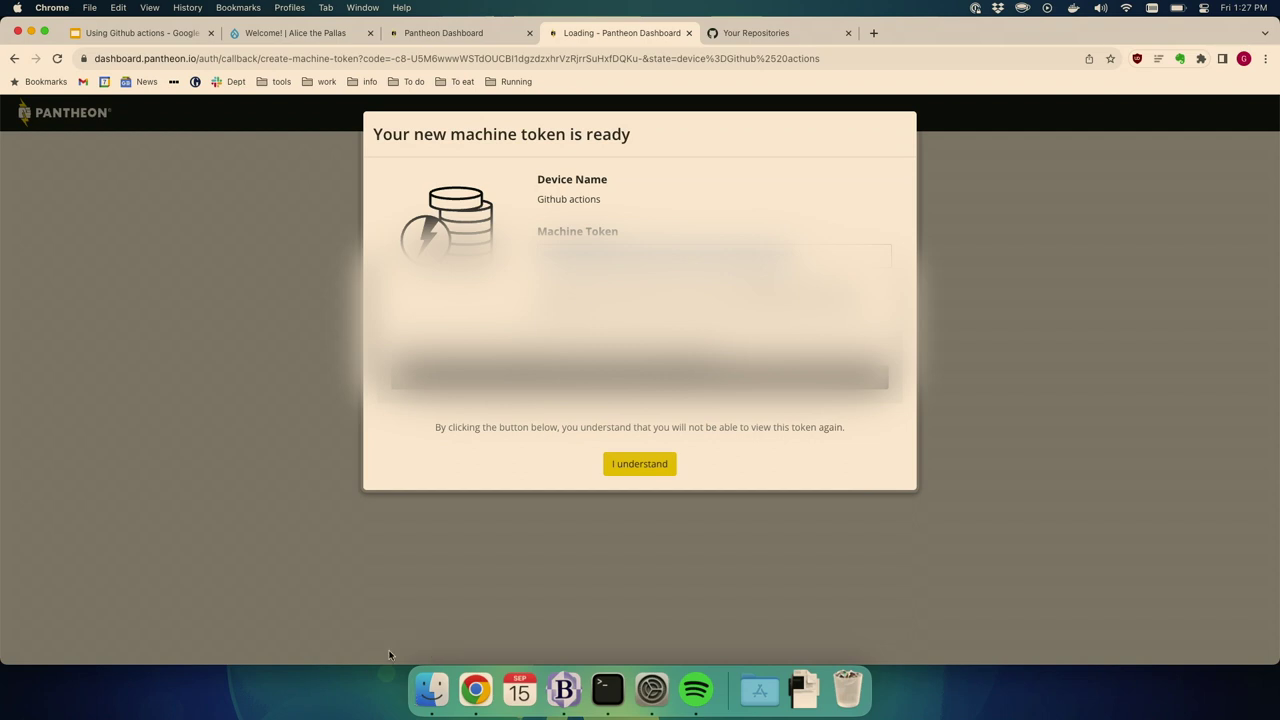
Step: Switch to BBEdit, paste the machine token into the empty document, save it as machine-token.txt on the Desktop and close it
click(562, 699)
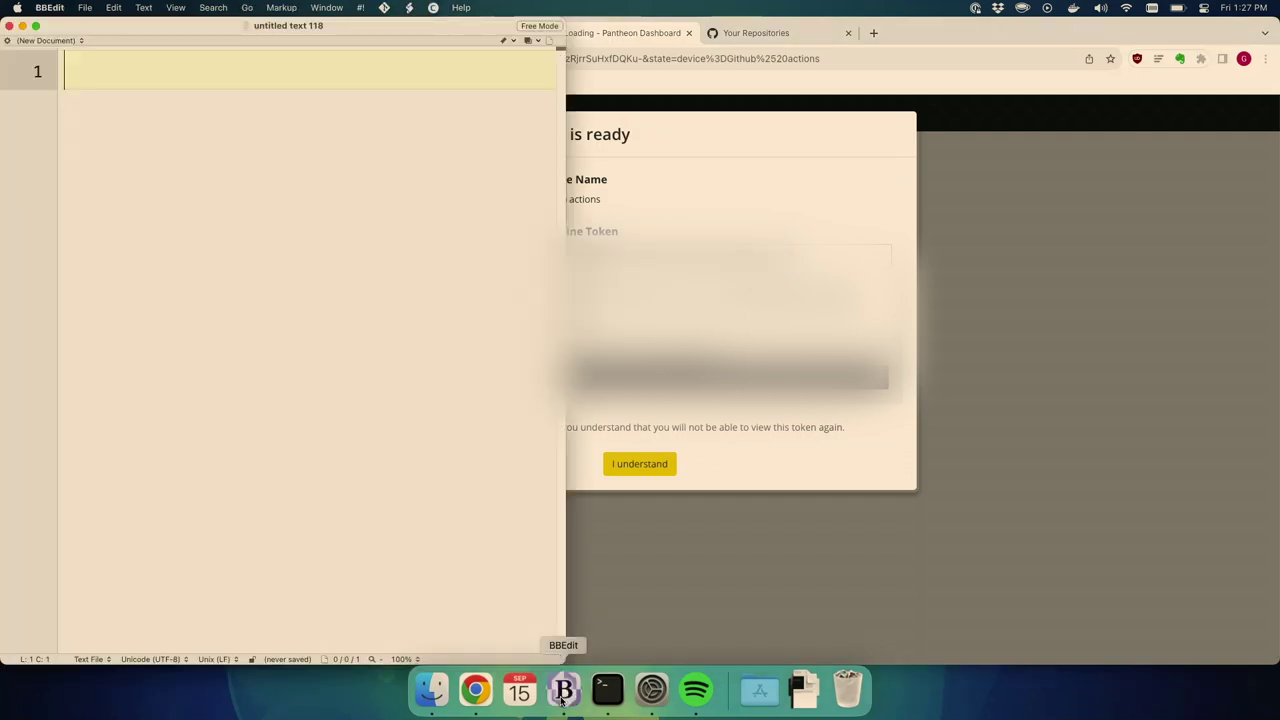
key(super+v)
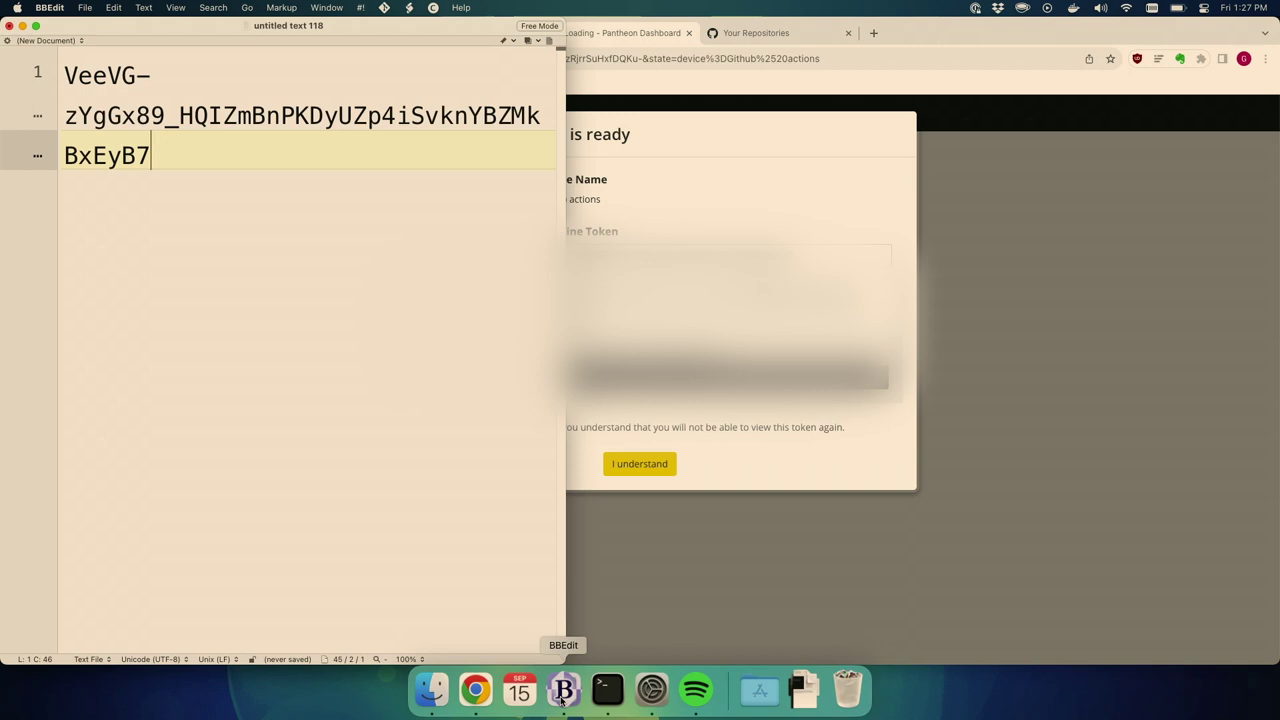
key(super+s)
text(machine-token)
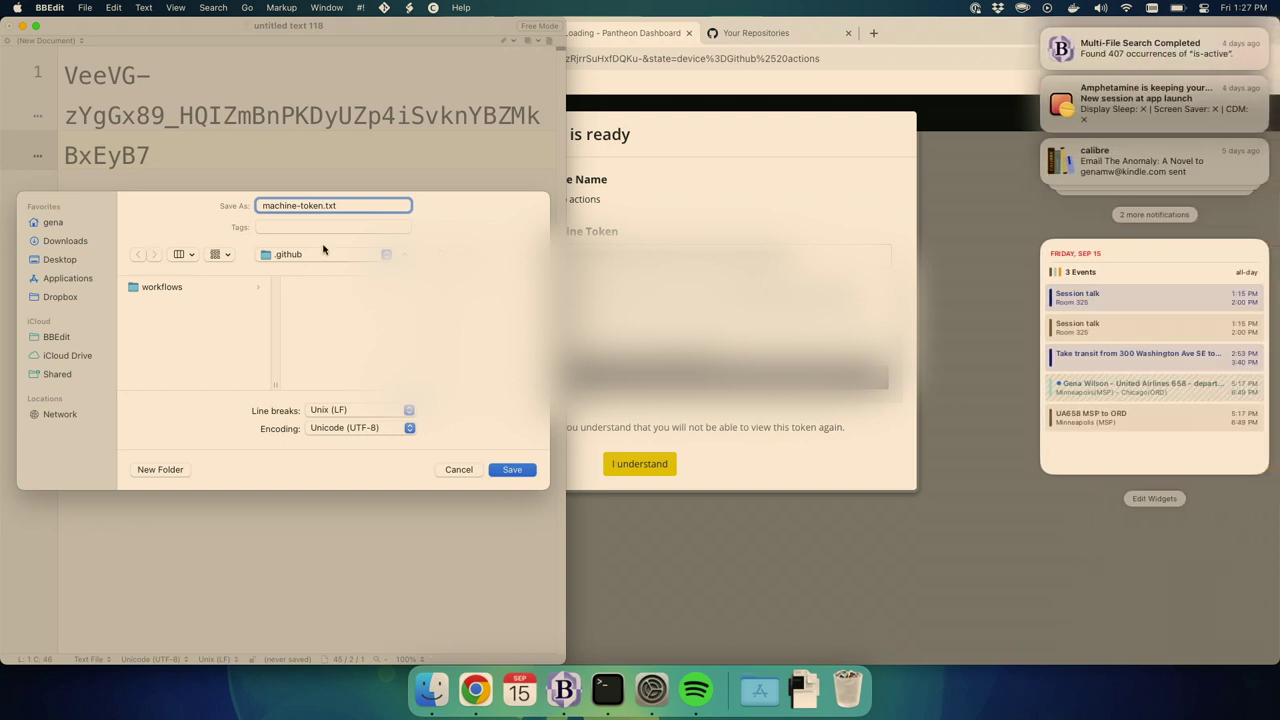
drag(69, 249, 69, 258)
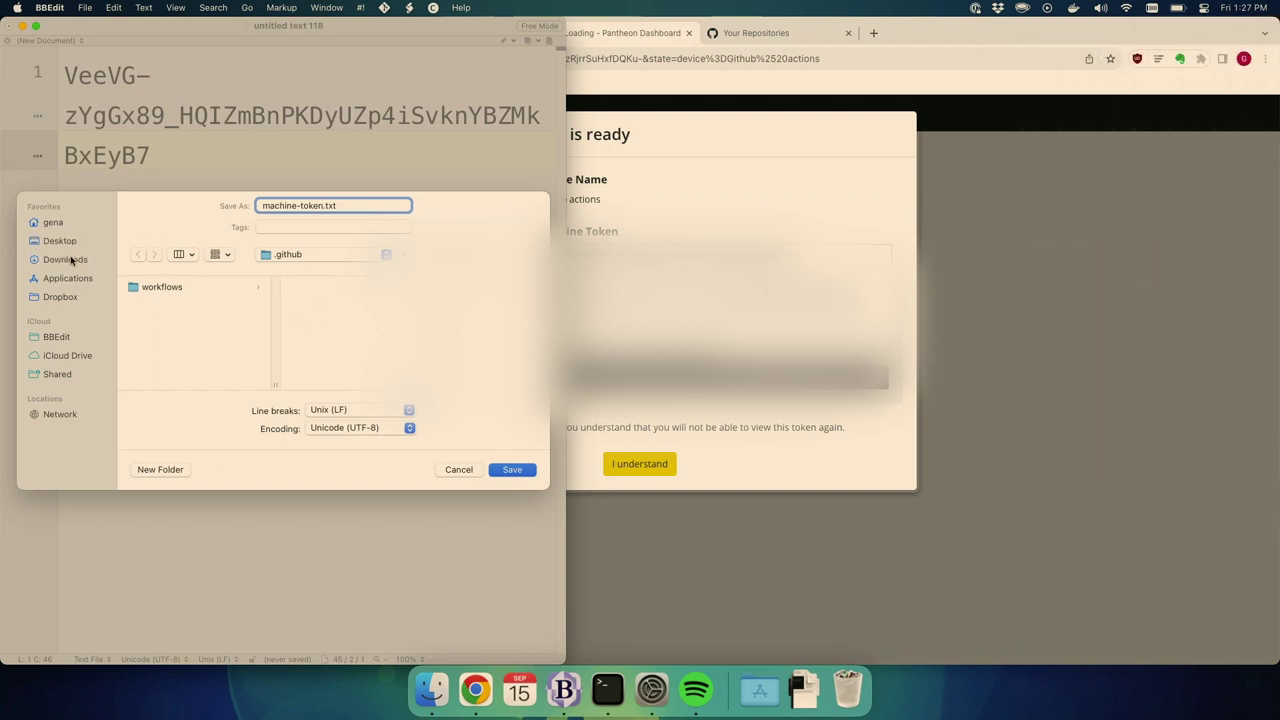
click(80, 244)
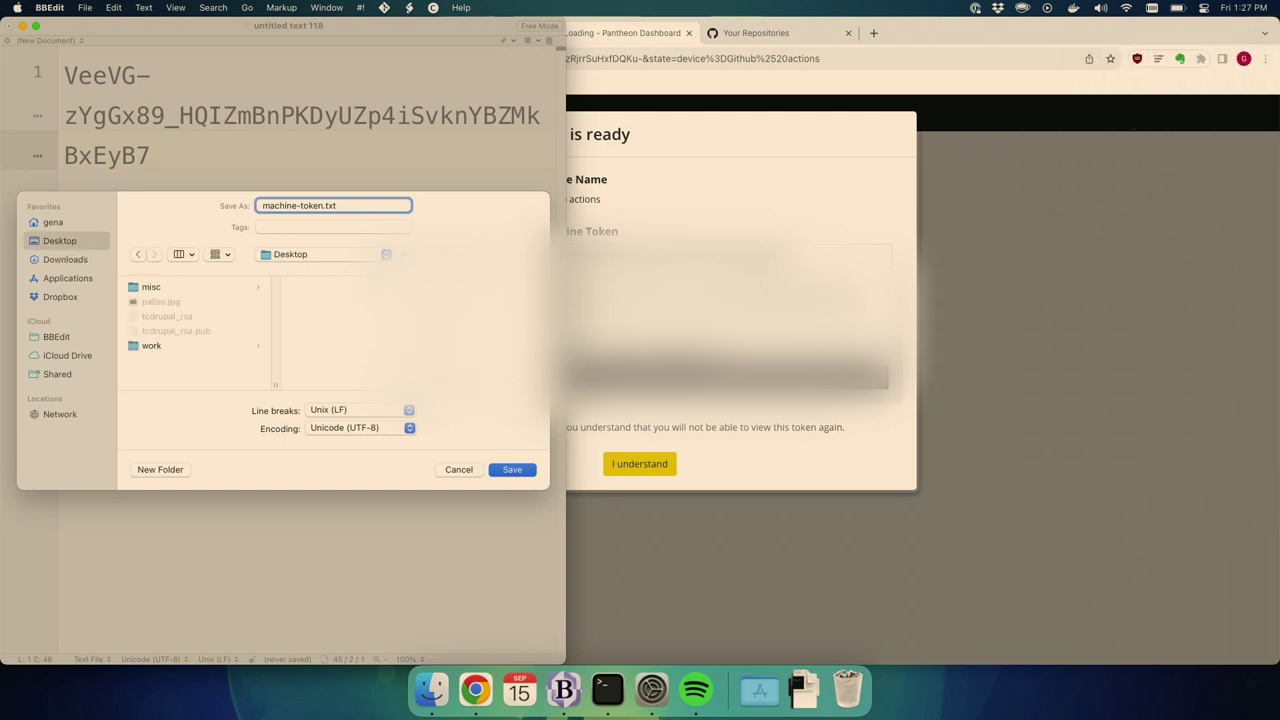
click(513, 469)
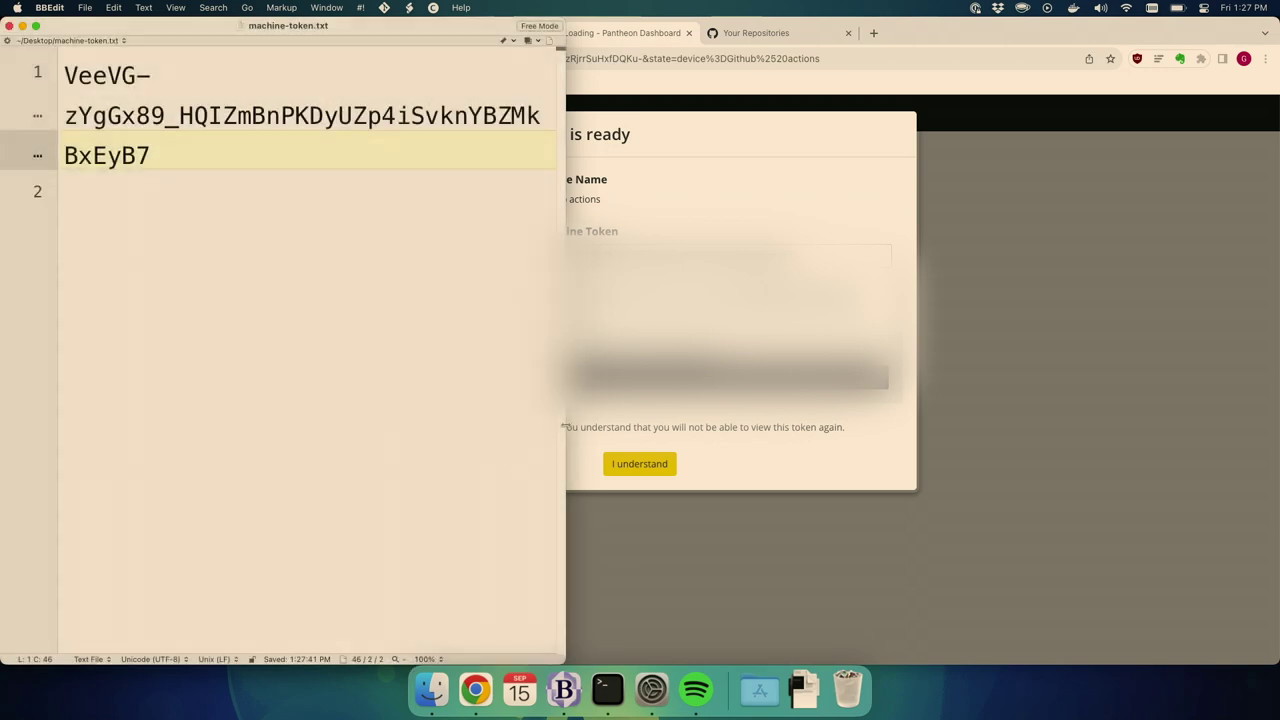
click(512, 452)
key(super+w)
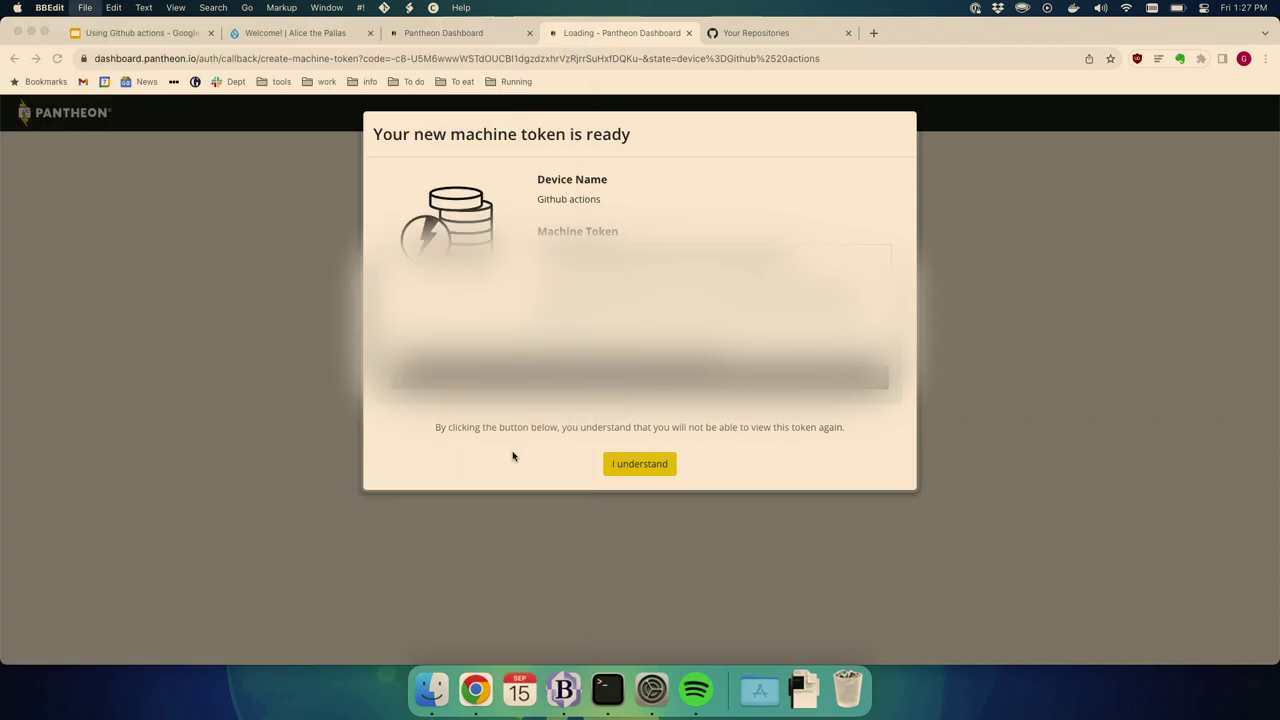
Step: Acknowledge the notice that the machine token cannot be viewed again and reload Pantheon's Machine Tokens page
right_click(646, 472)
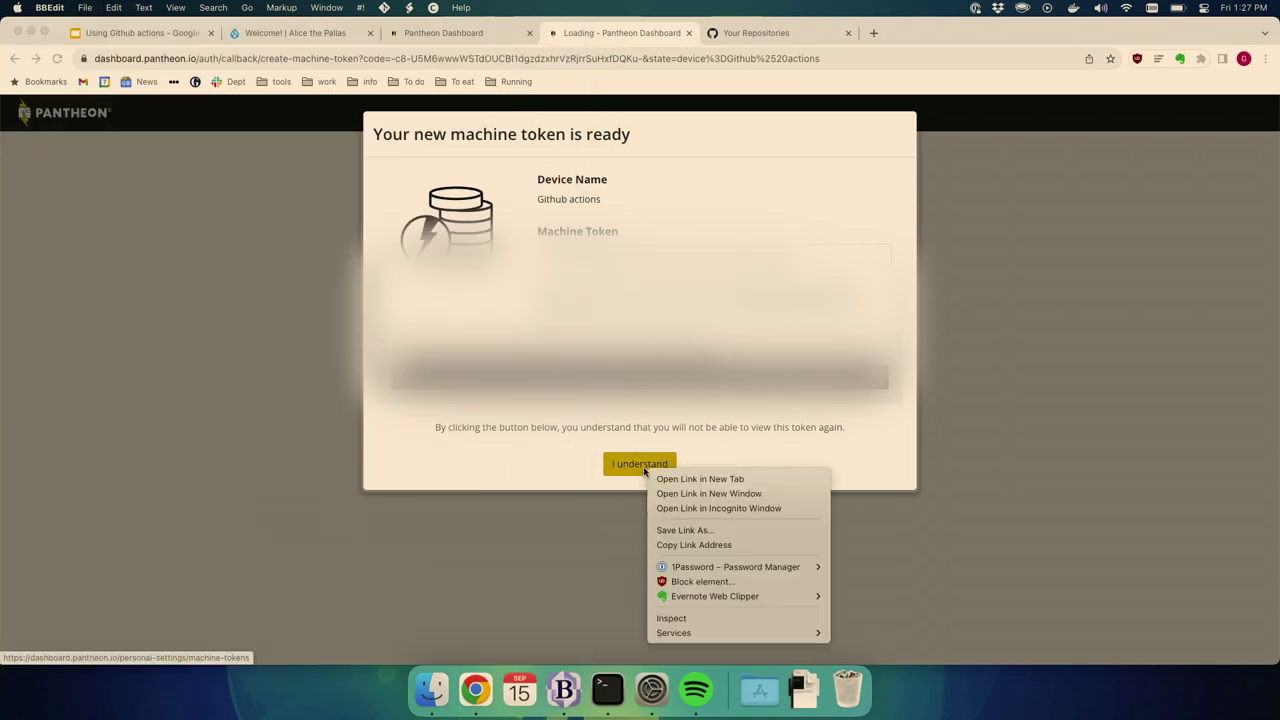
click(628, 464)
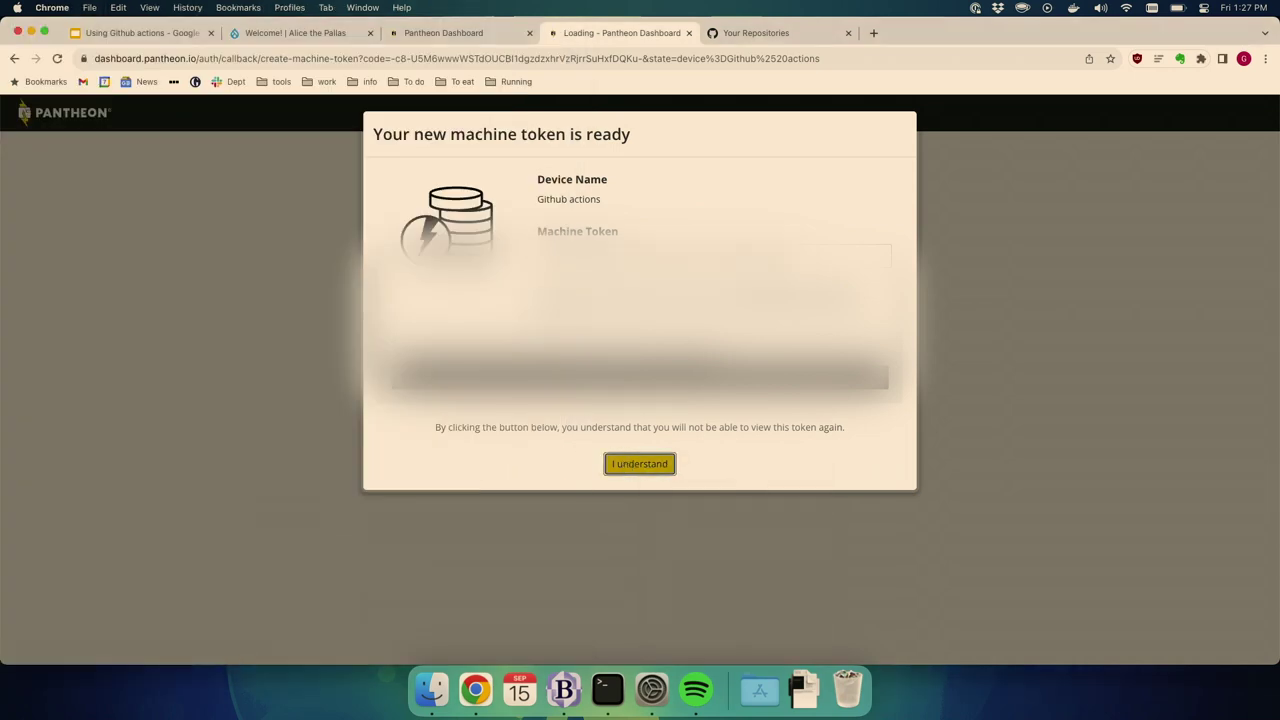
click(632, 465)
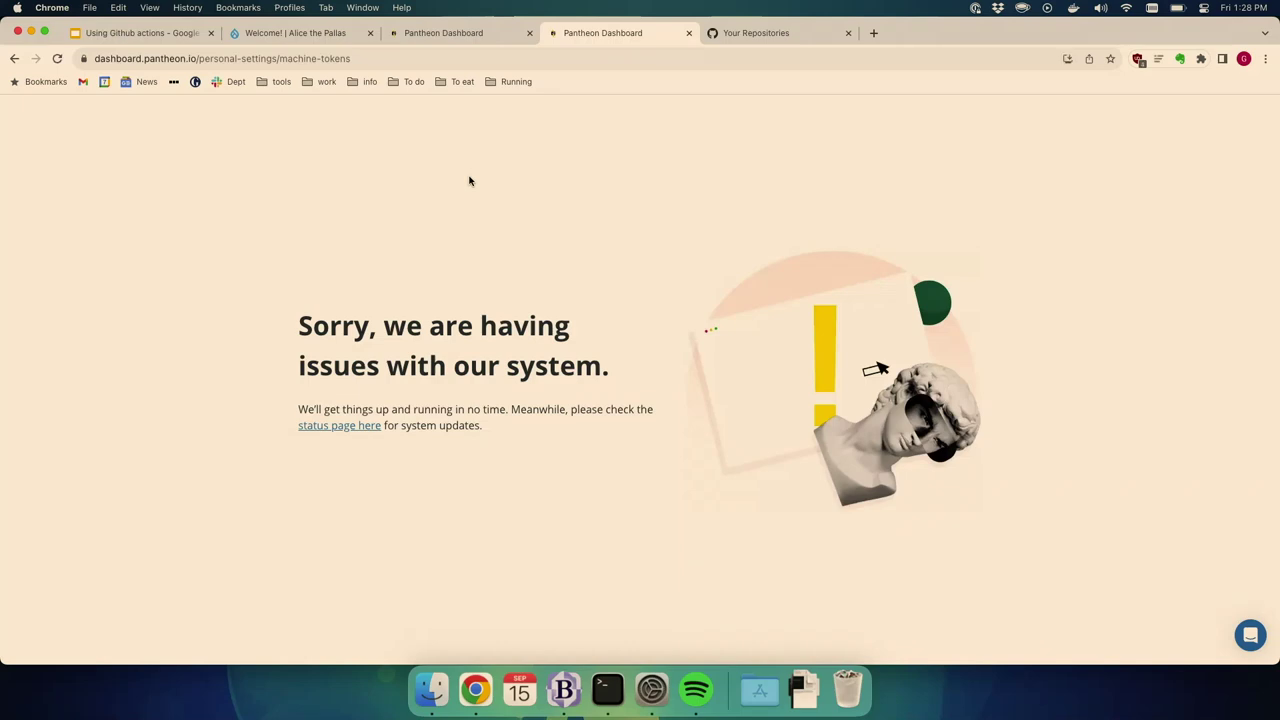
click(568, 60)
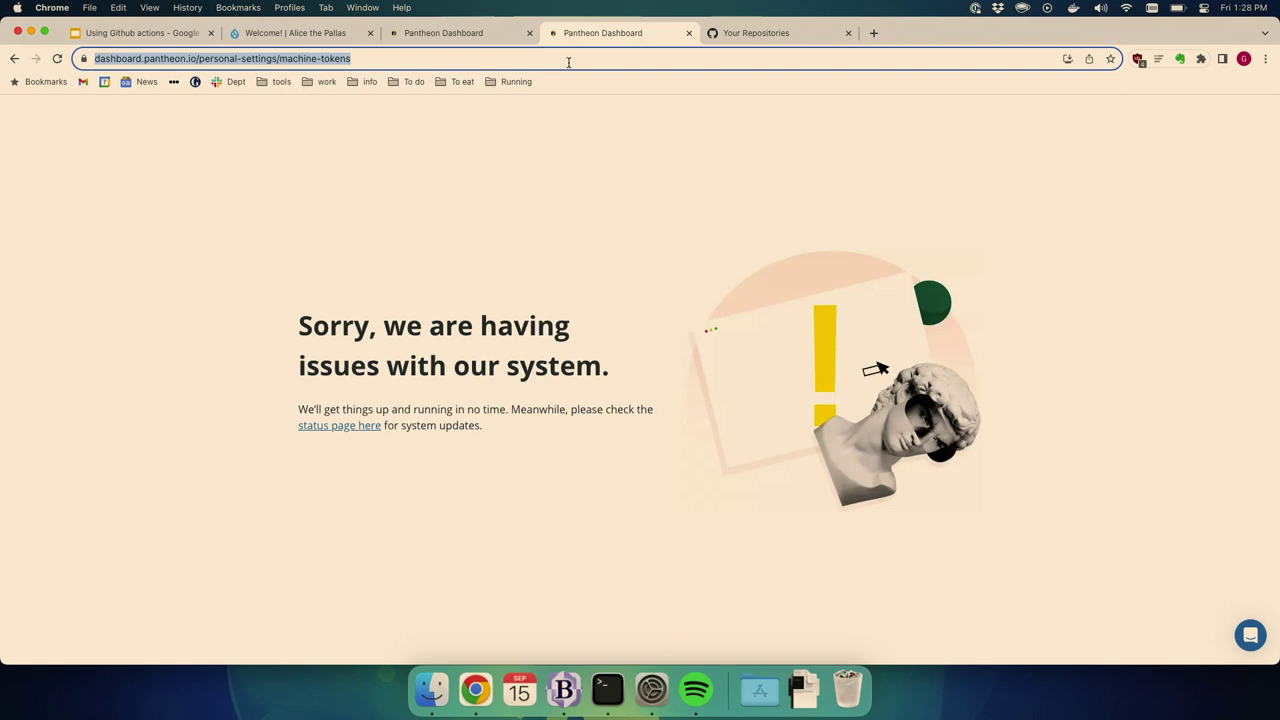
key(Return)
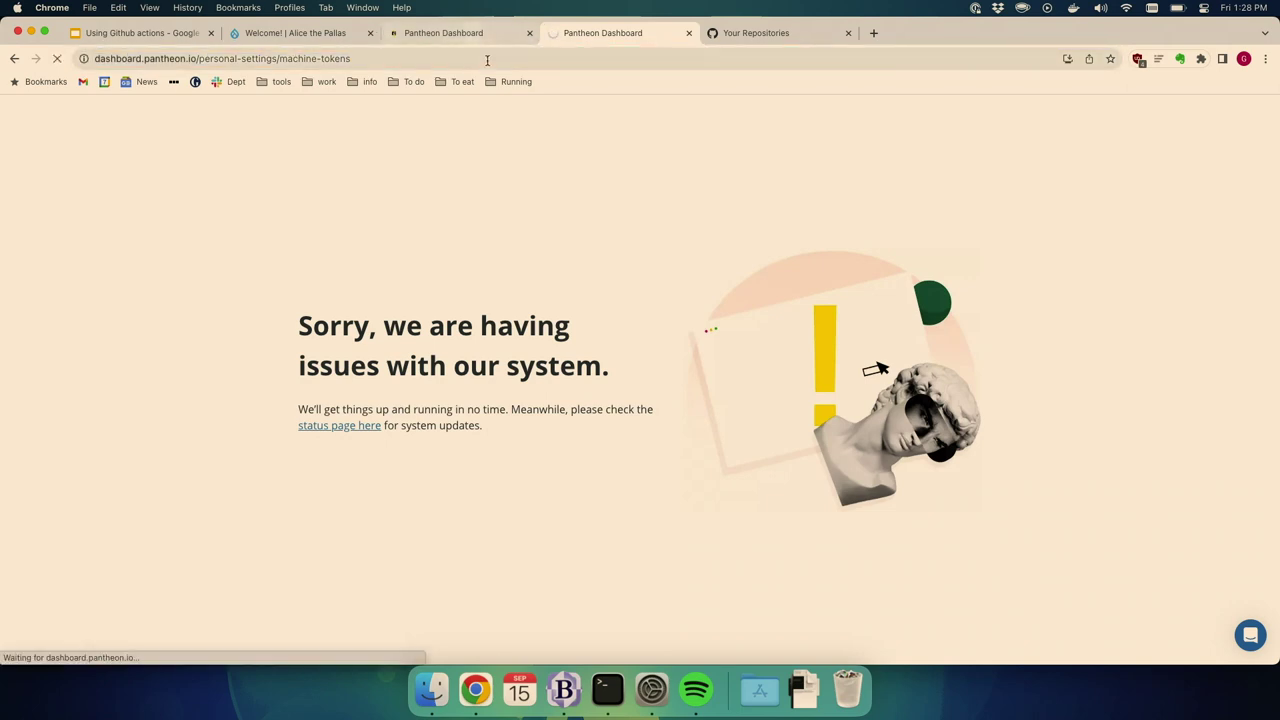
Step: Review the Prepare Pantheon slide, check the Drupal 10 site deployment progress, and view the slide on initializing the new Drupal site
click(173, 35)
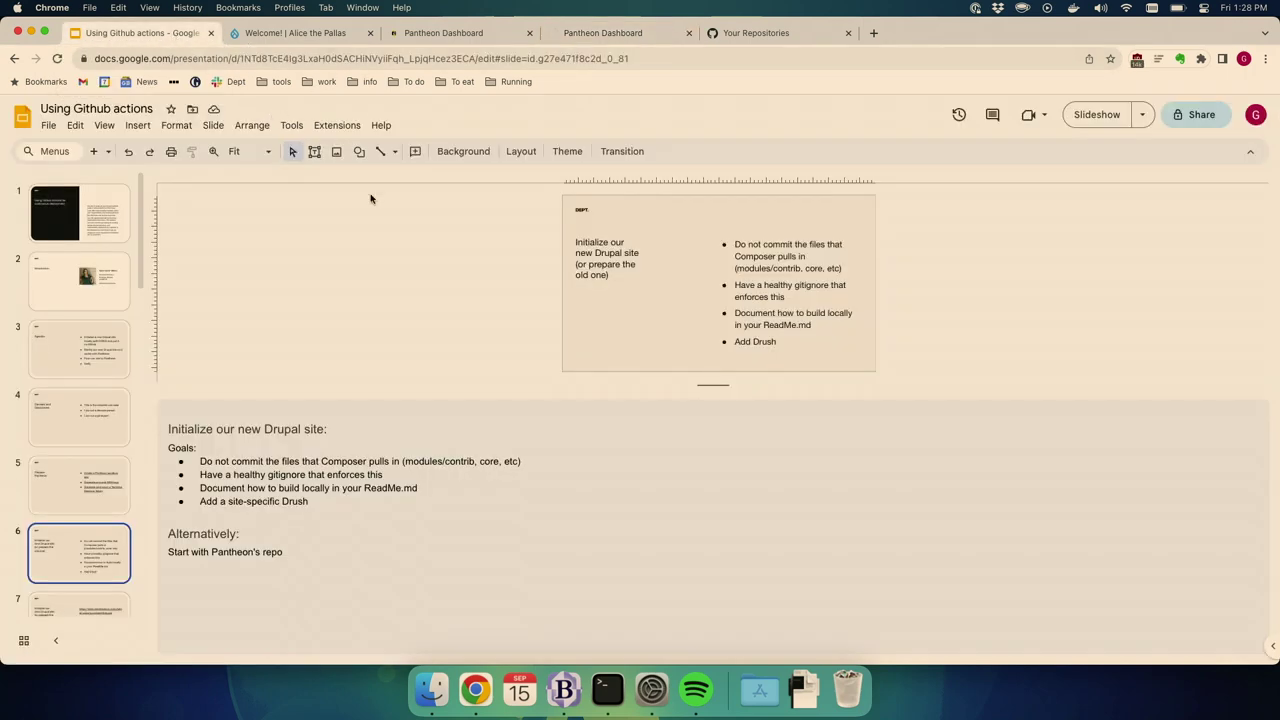
key(Up)
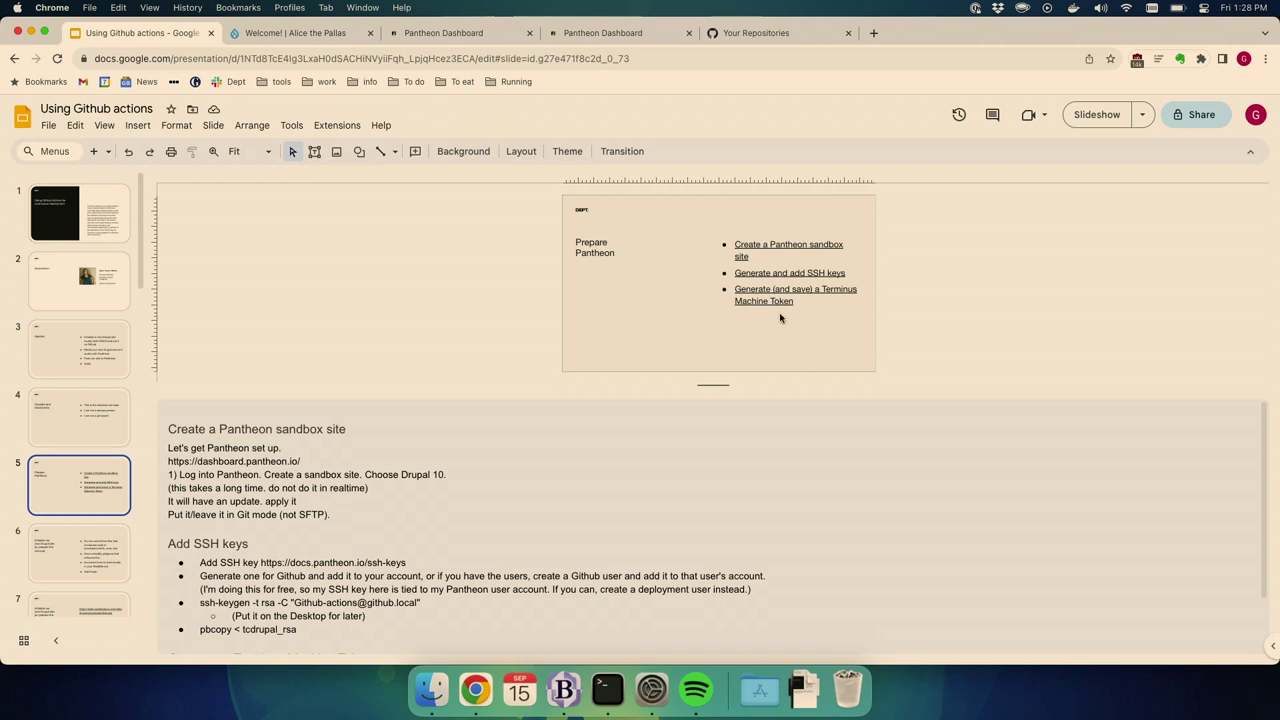
click(415, 34)
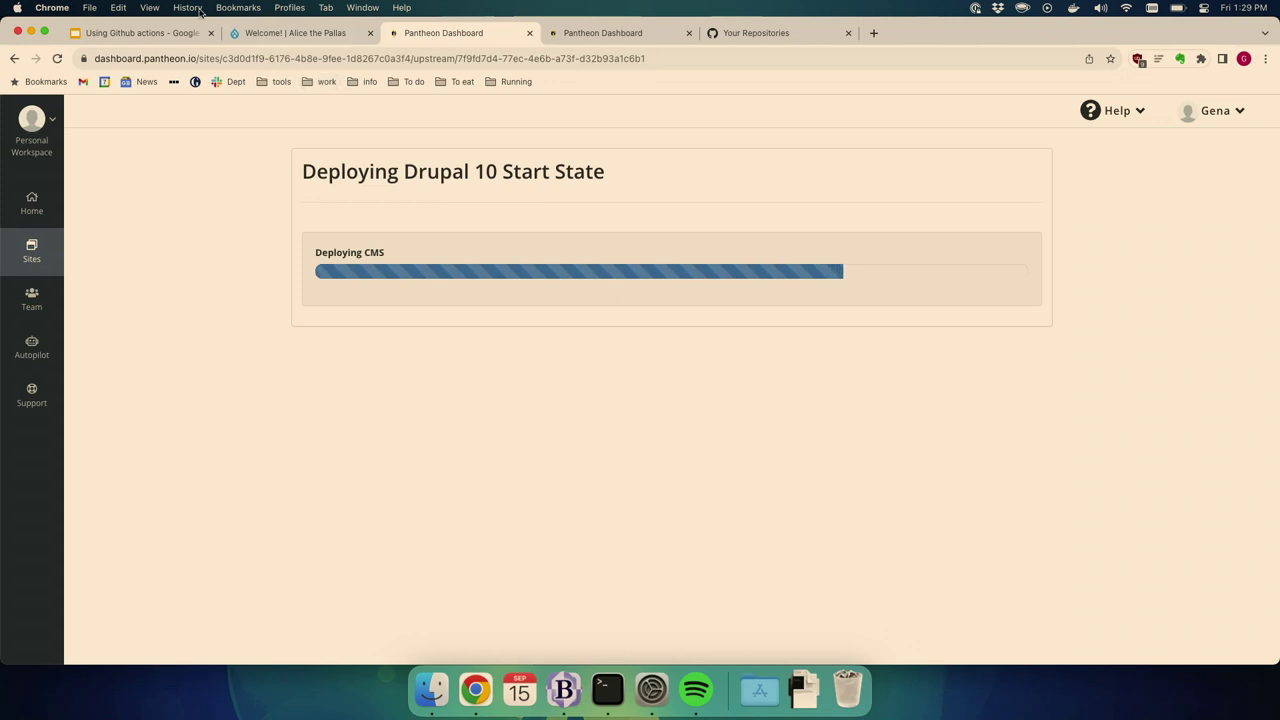
click(160, 33)
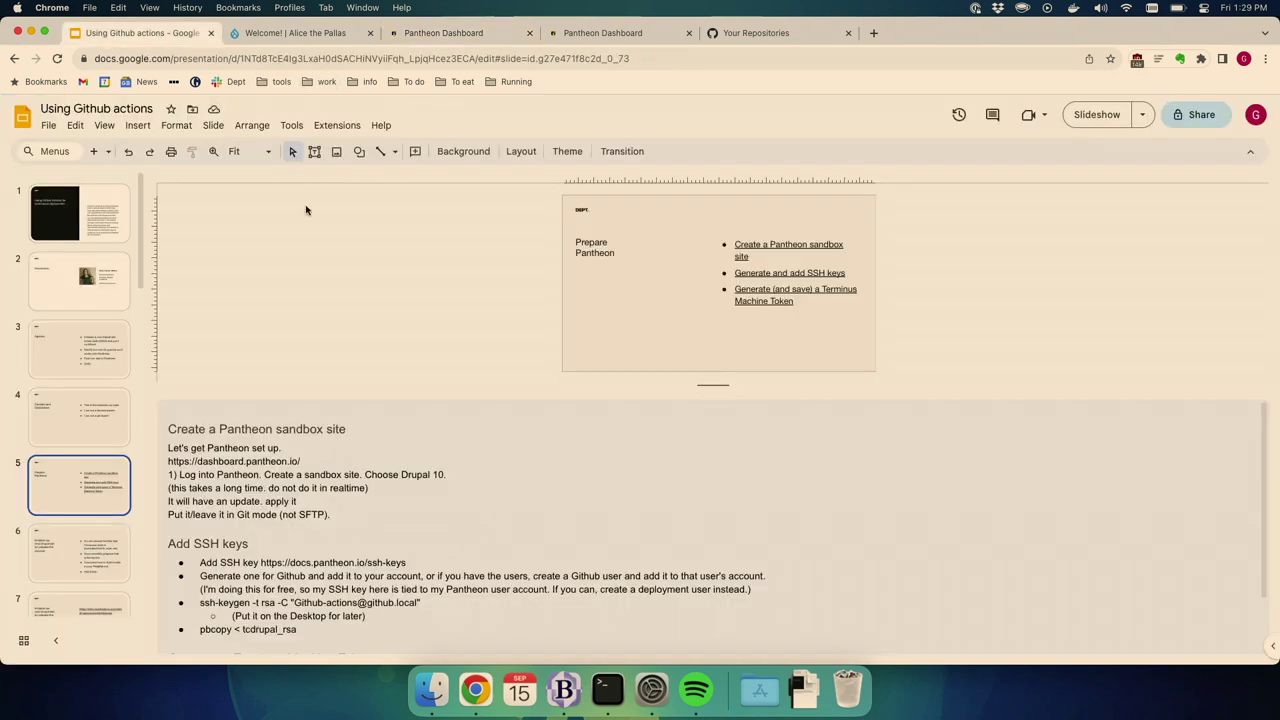
key(Down)
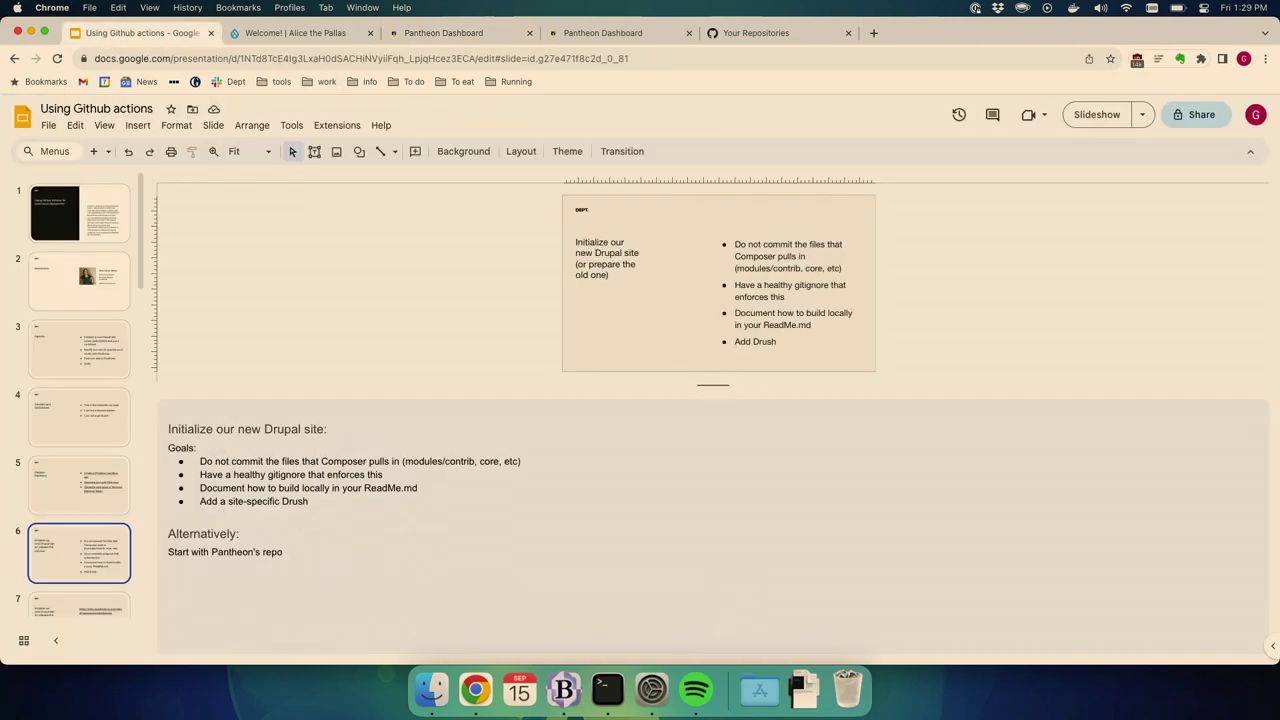
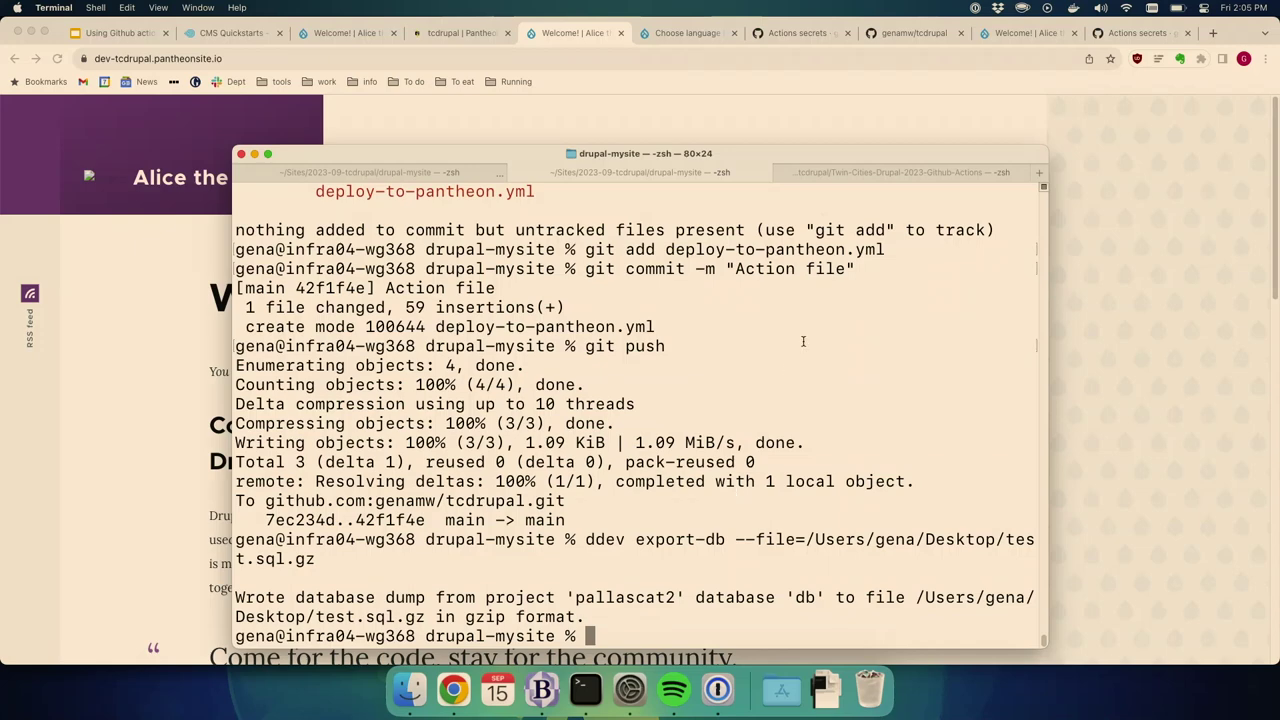
Step: Switch to Chrome and close the local pallascat2.ddev.site page
click(1123, 206)
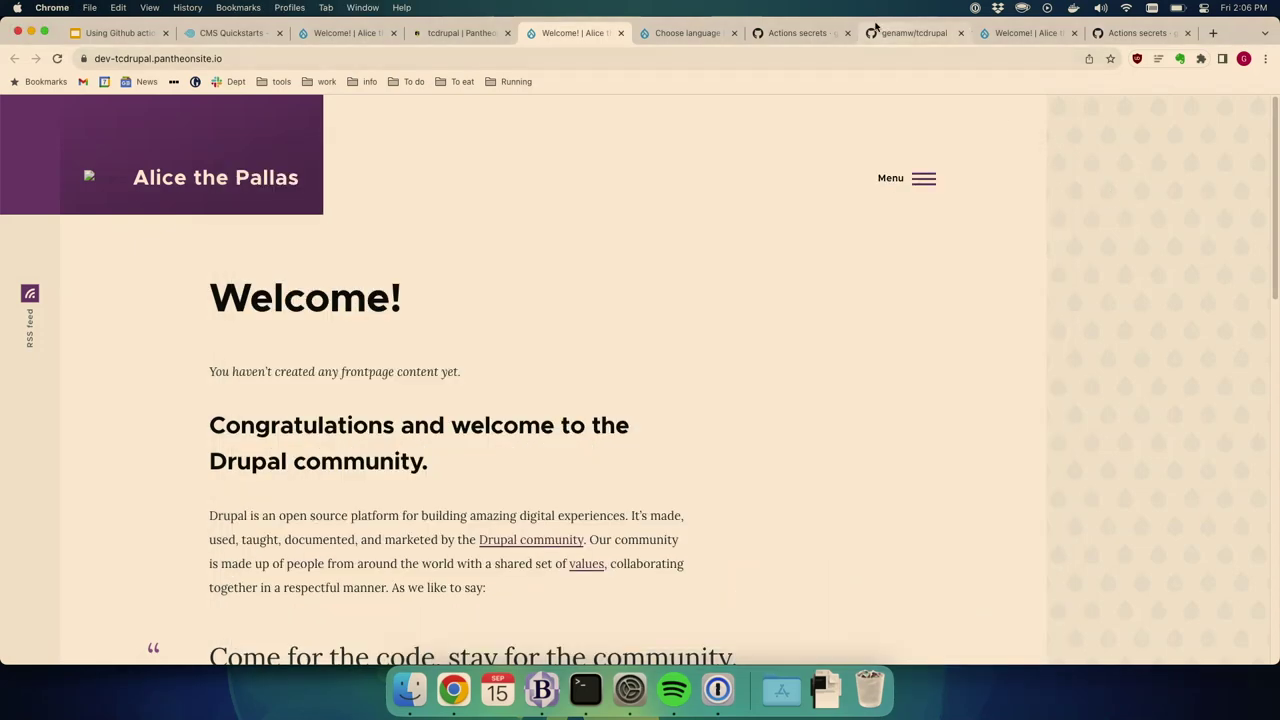
click(997, 37)
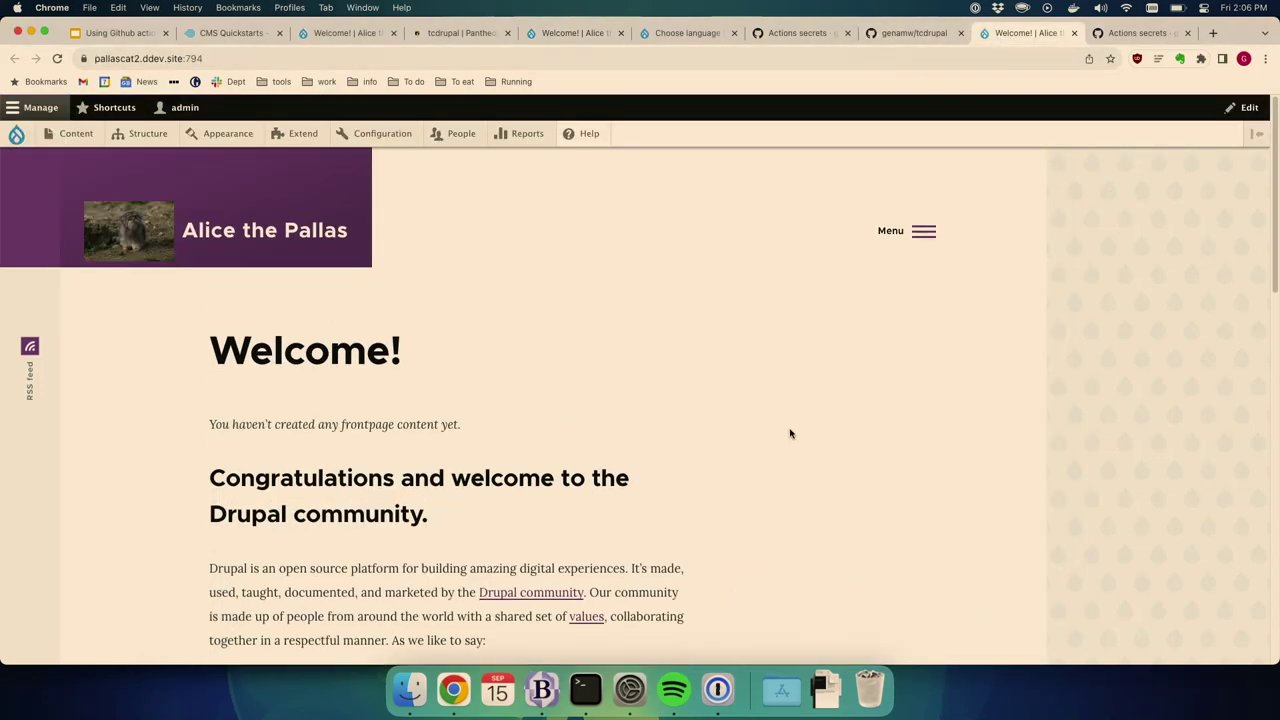
key(super+w)
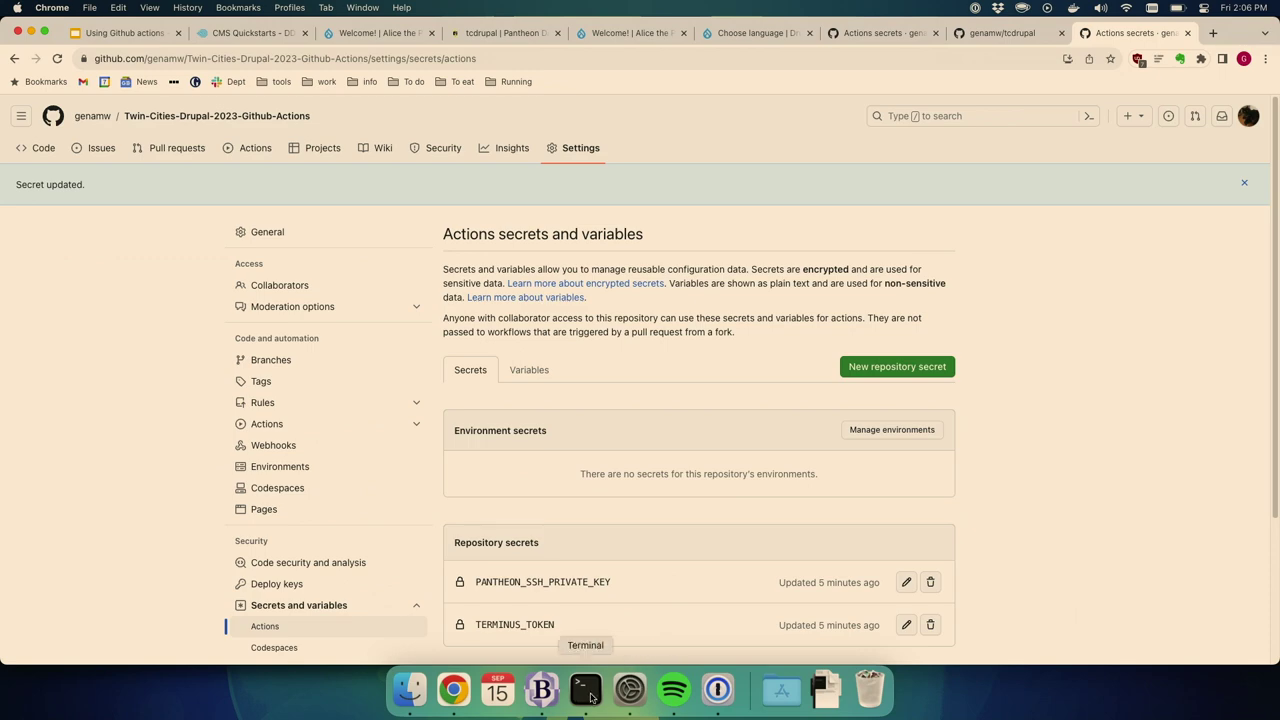
Step: Switch to Terminal, close the drupal-mysite session that ran the database export, and switch back to Chrome
click(590, 697)
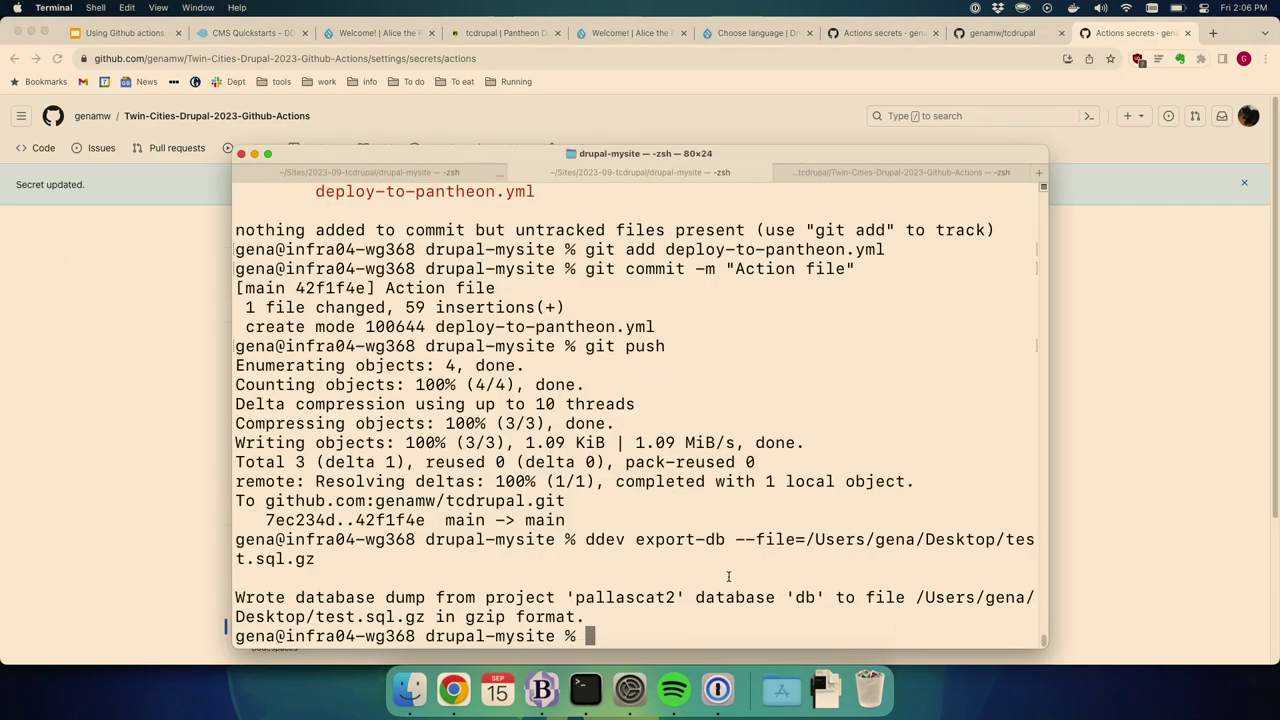
text(git)
key(BackSpace)
key(BackSpace)
key(BackSpace)
key(super+w)
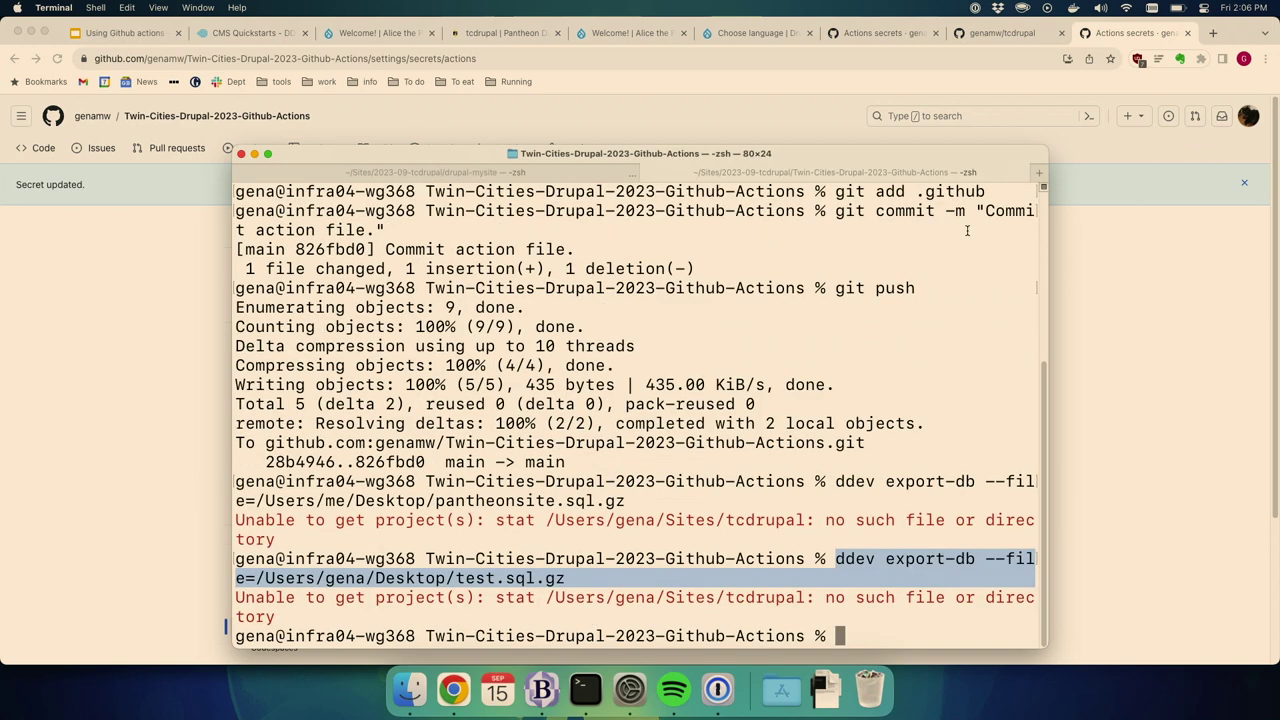
click(846, 586)
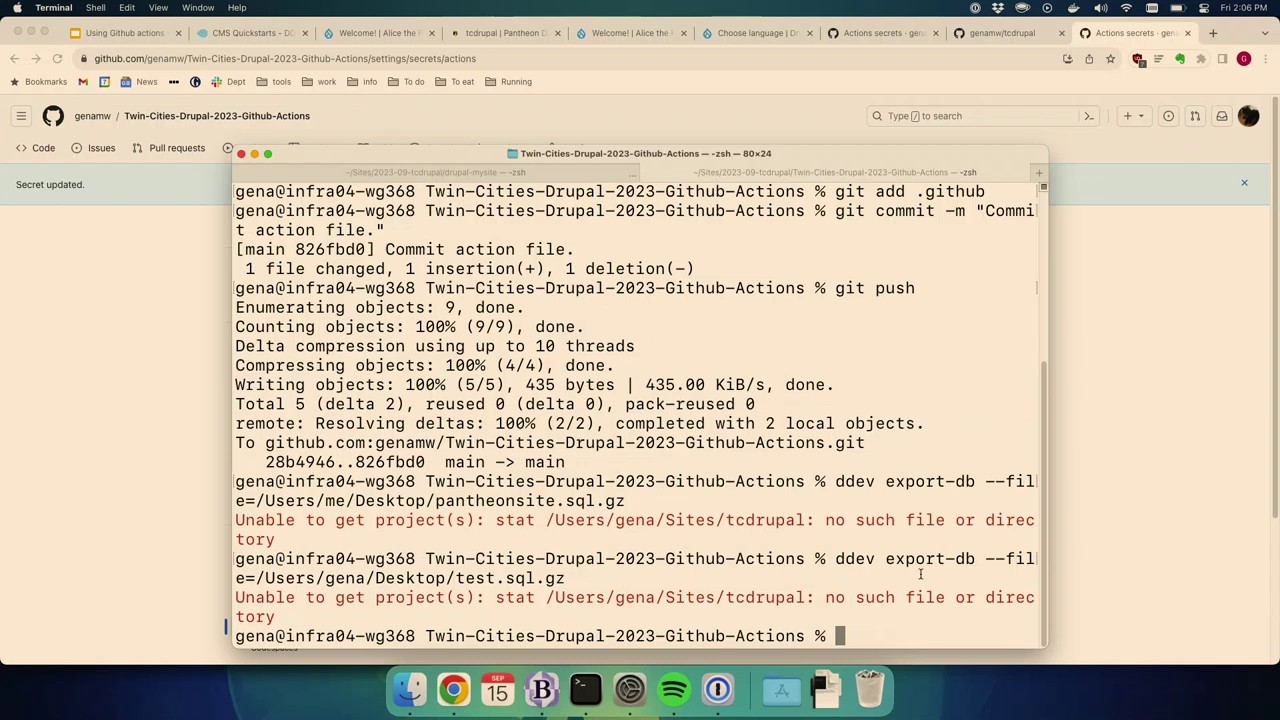
click(1127, 480)
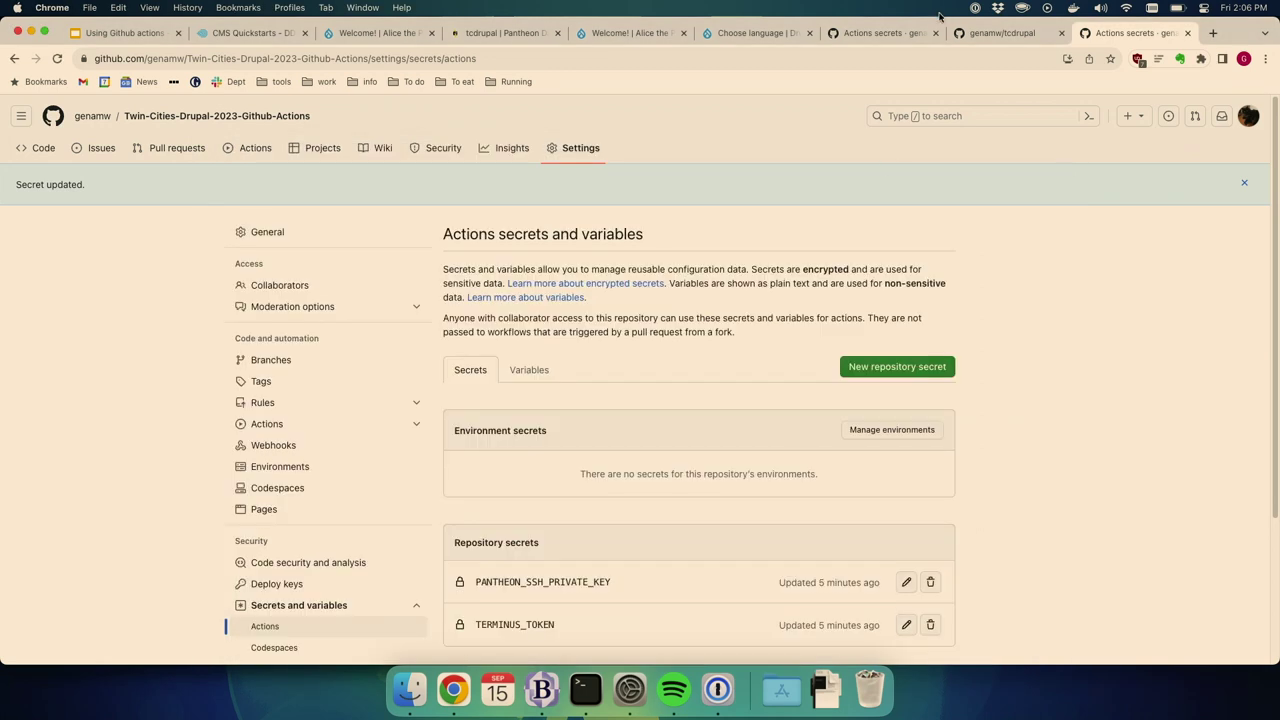
Step: Go from the tcdrupal repository through the owner's profile to the Twin-Cities-Drupal-2023-Github-Actions repository
click(874, 34)
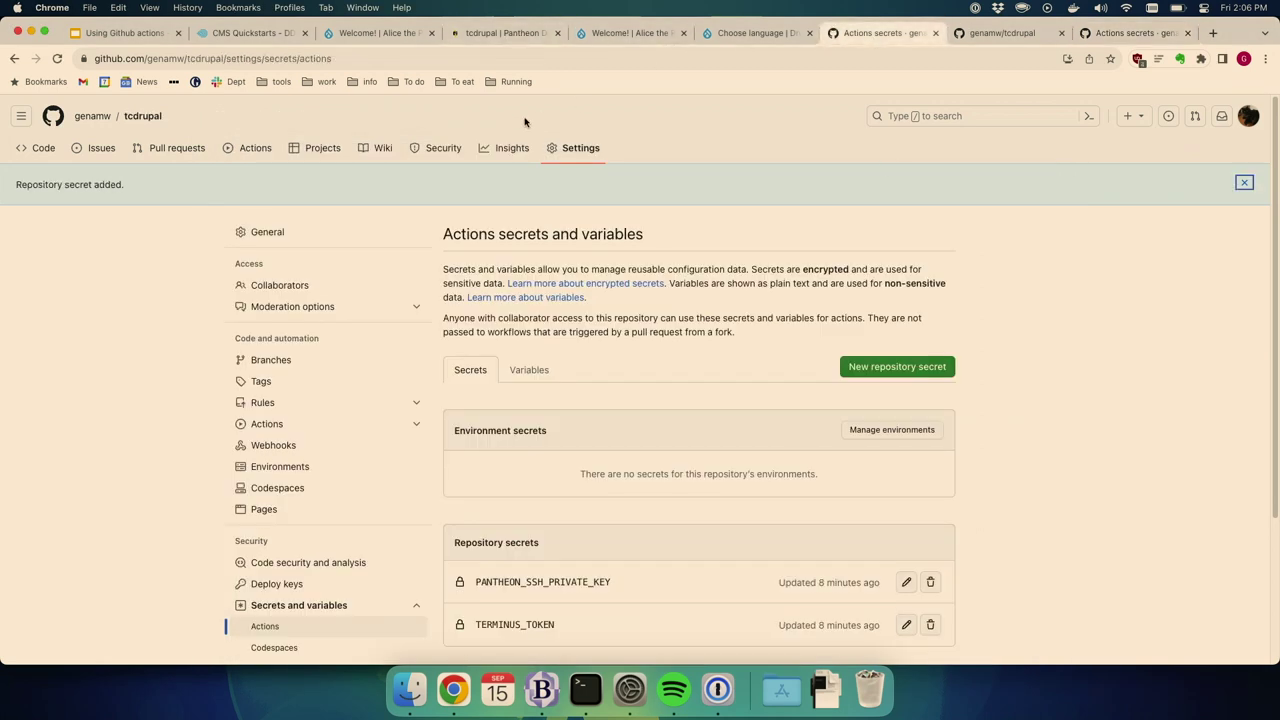
click(42, 148)
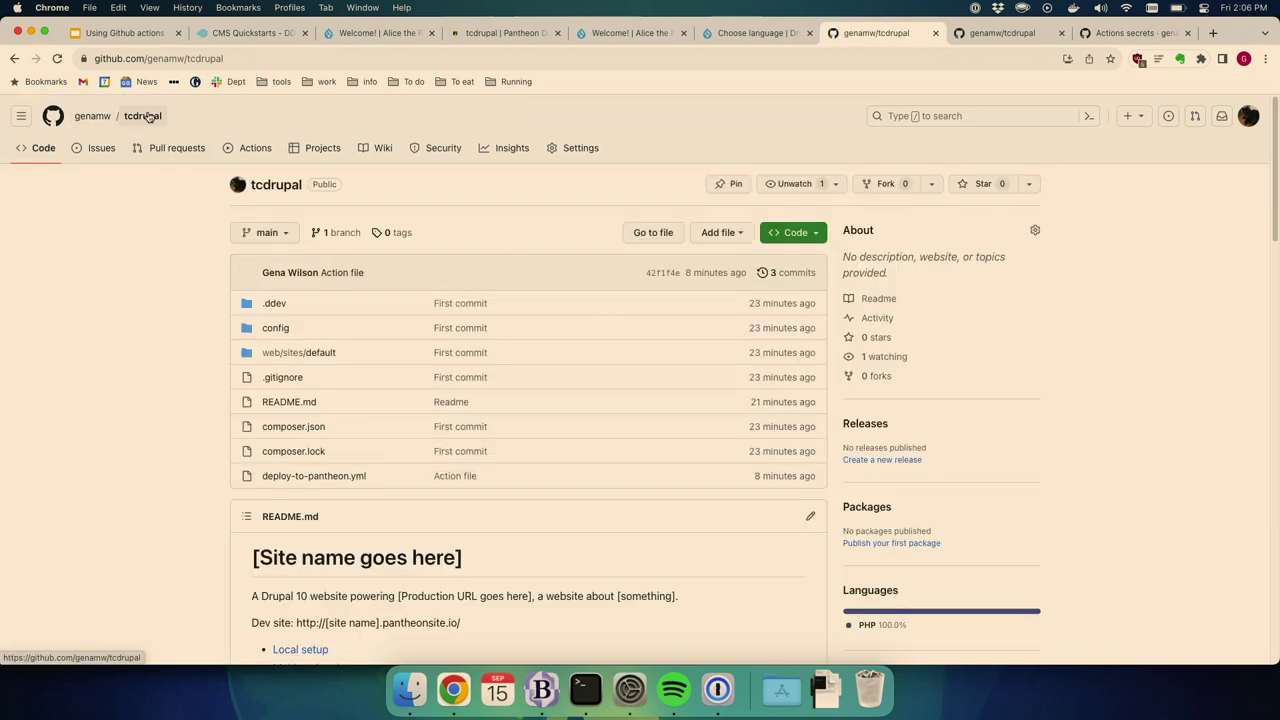
click(101, 120)
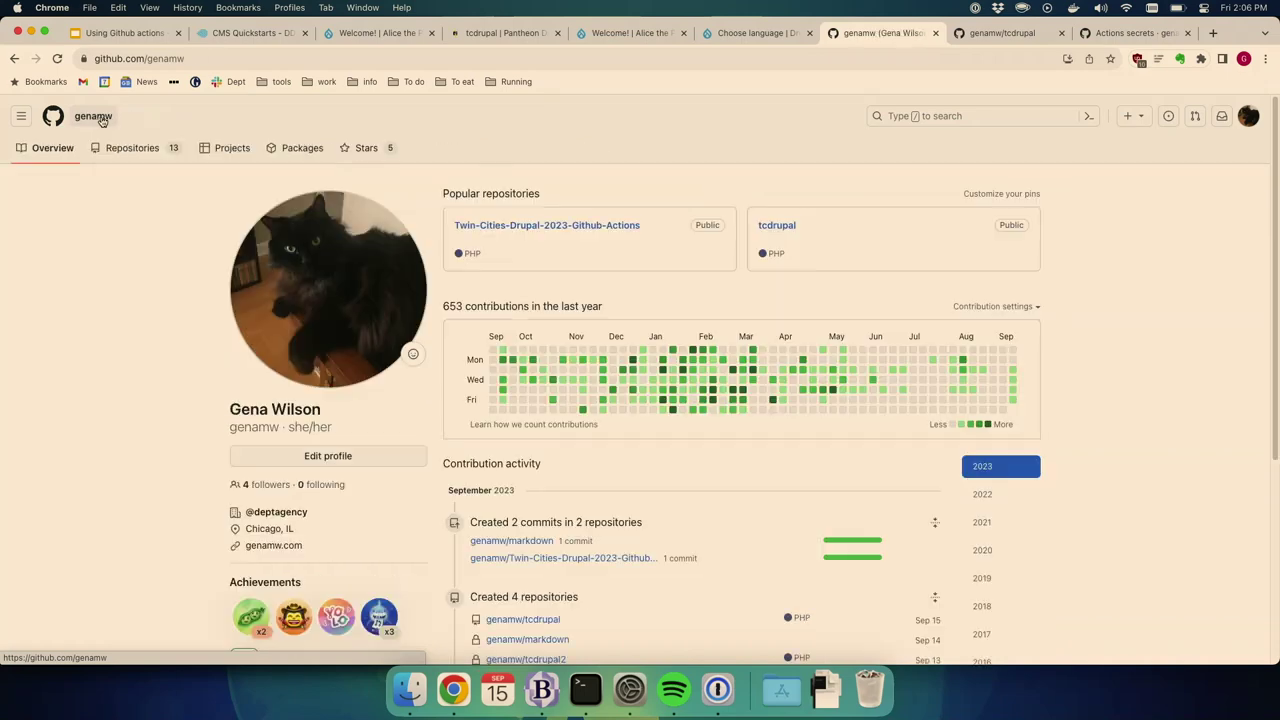
mouse_move(598, 557)
scroll(600, 560, down, 1)
click(600, 556)
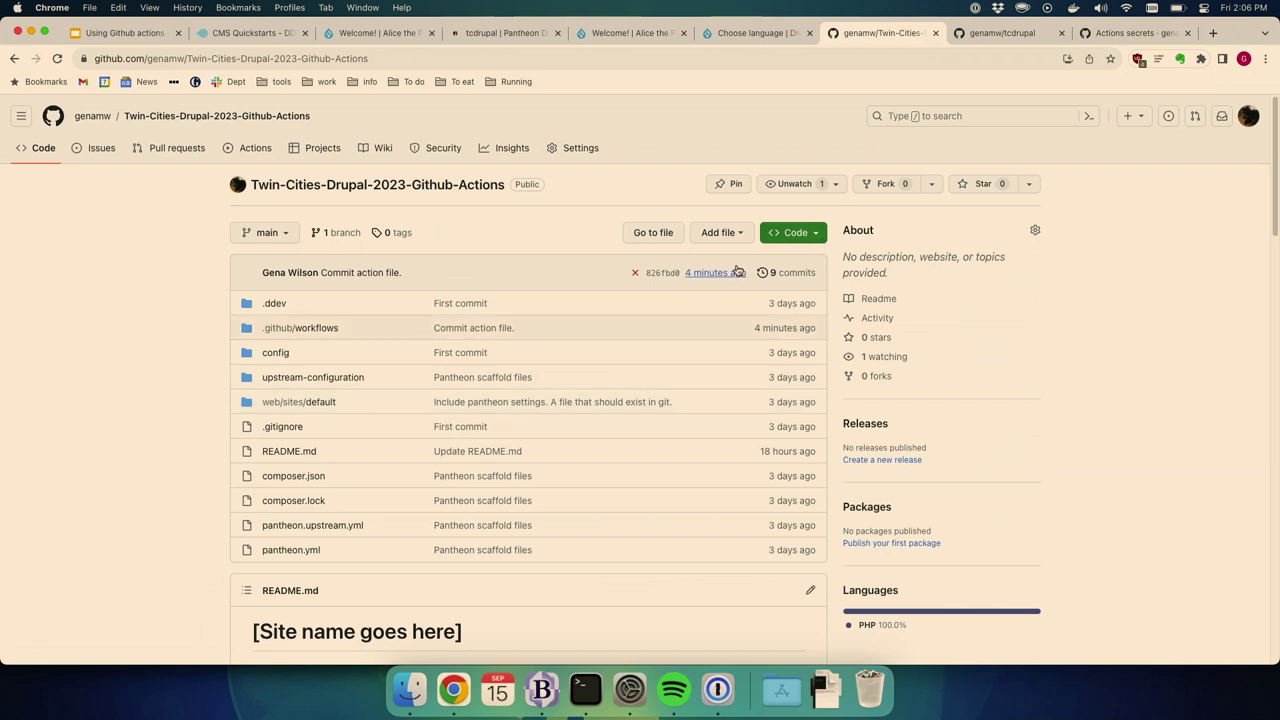
Step: Open the repository's latest commit and review its changes to .github/workflows/deploy-to-pantheon.yml
click(662, 276)
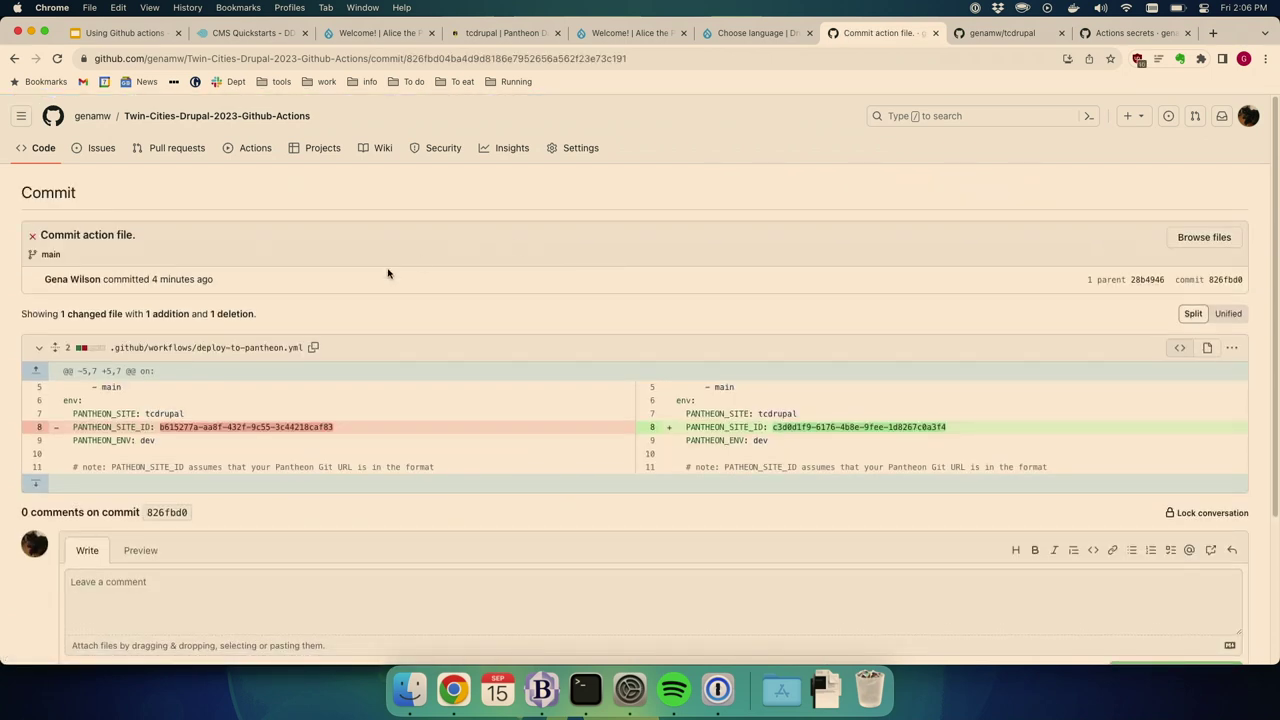
scroll(394, 334, down, 3)
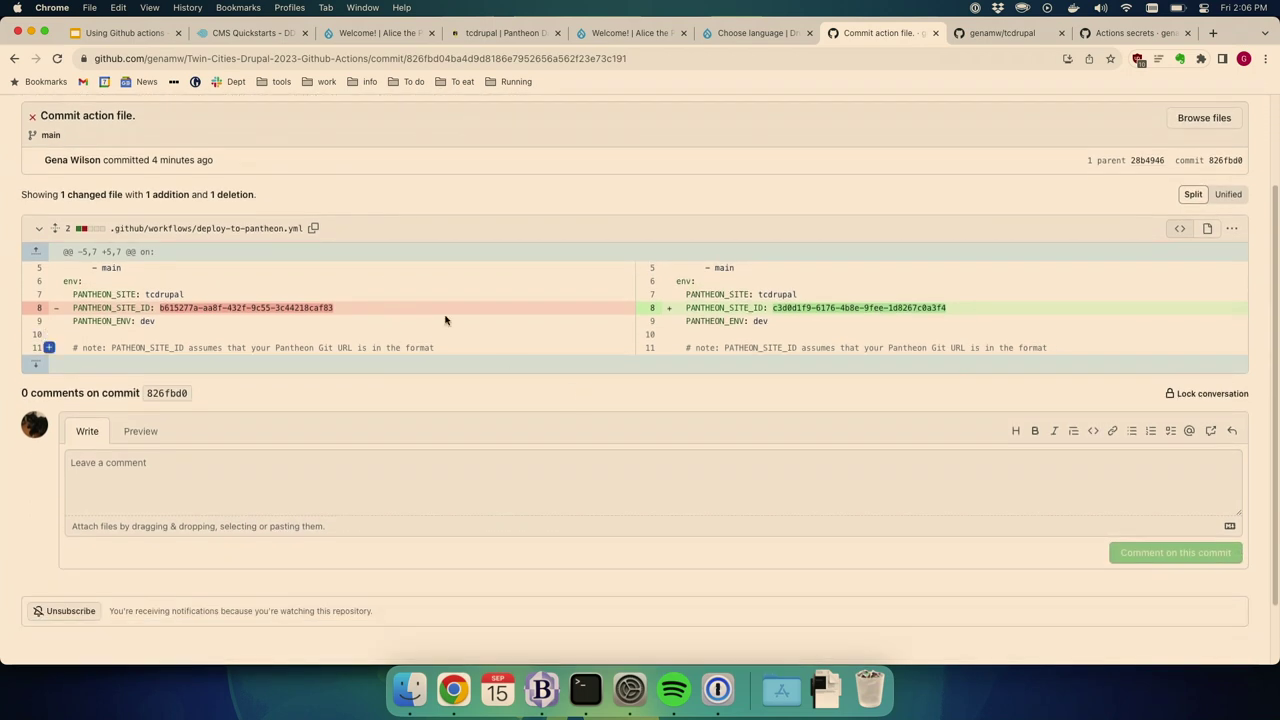
scroll(514, 145, up, 3)
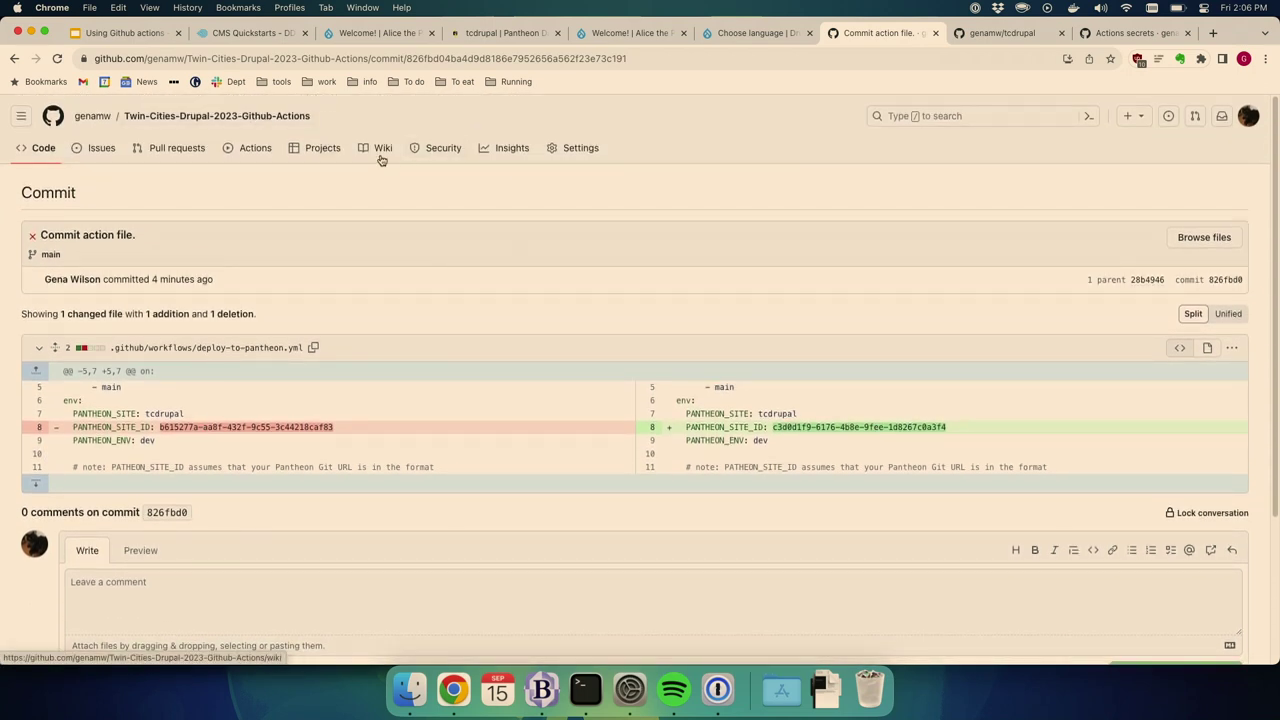
Step: Open the deploy job log of the latest "Commit action file." workflow run
click(257, 151)
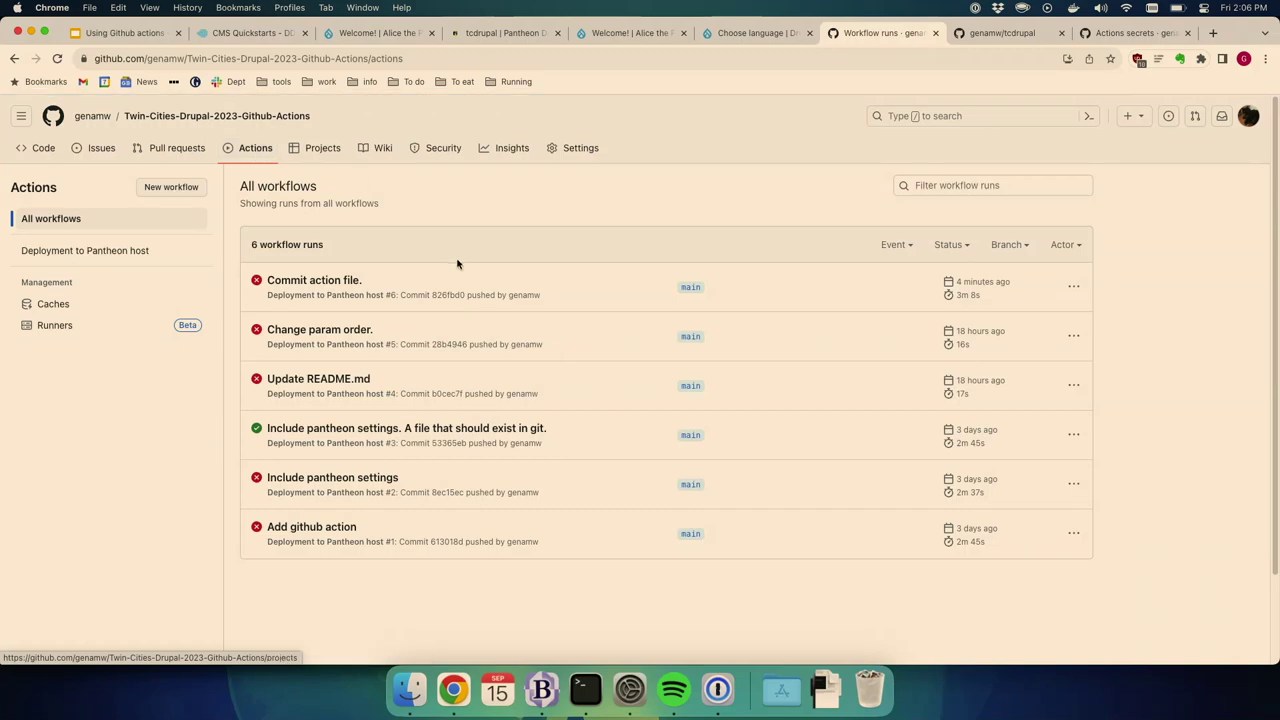
click(337, 287)
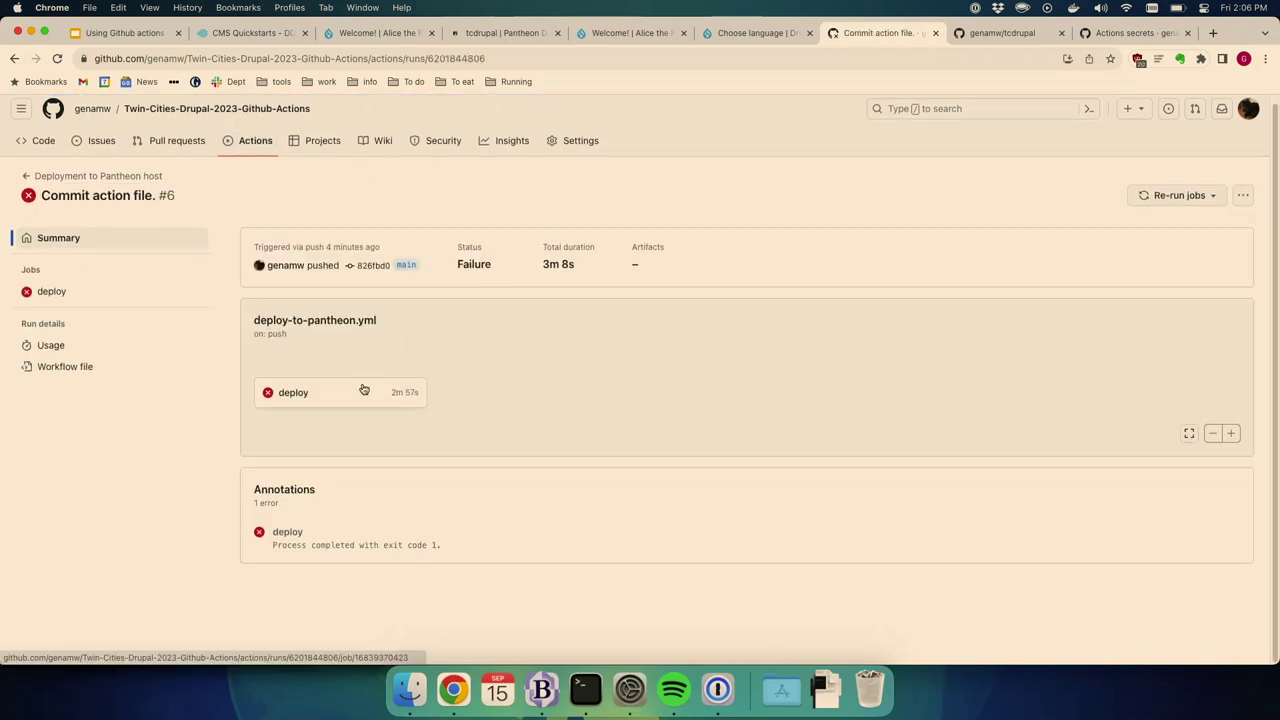
click(364, 390)
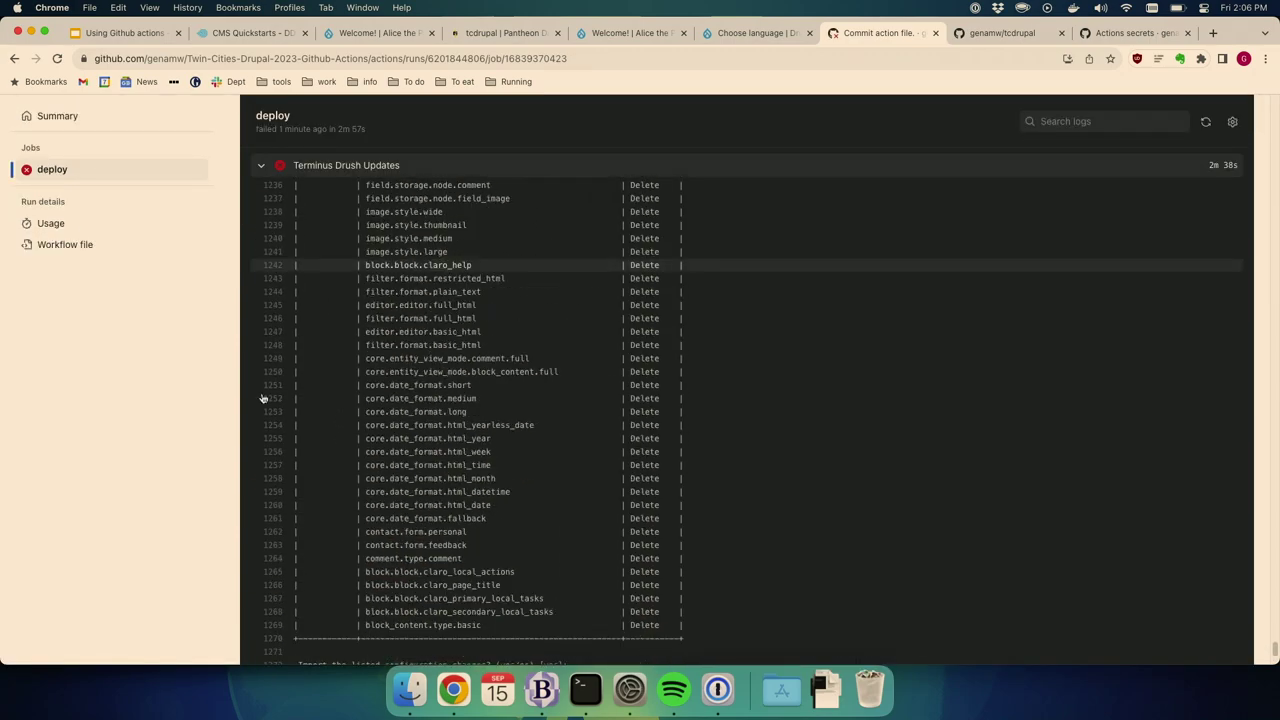
Step: Examine the Terminus Drush Updates log for configuration import errors and the listed create and delete operations
scroll(198, 374, up, 10)
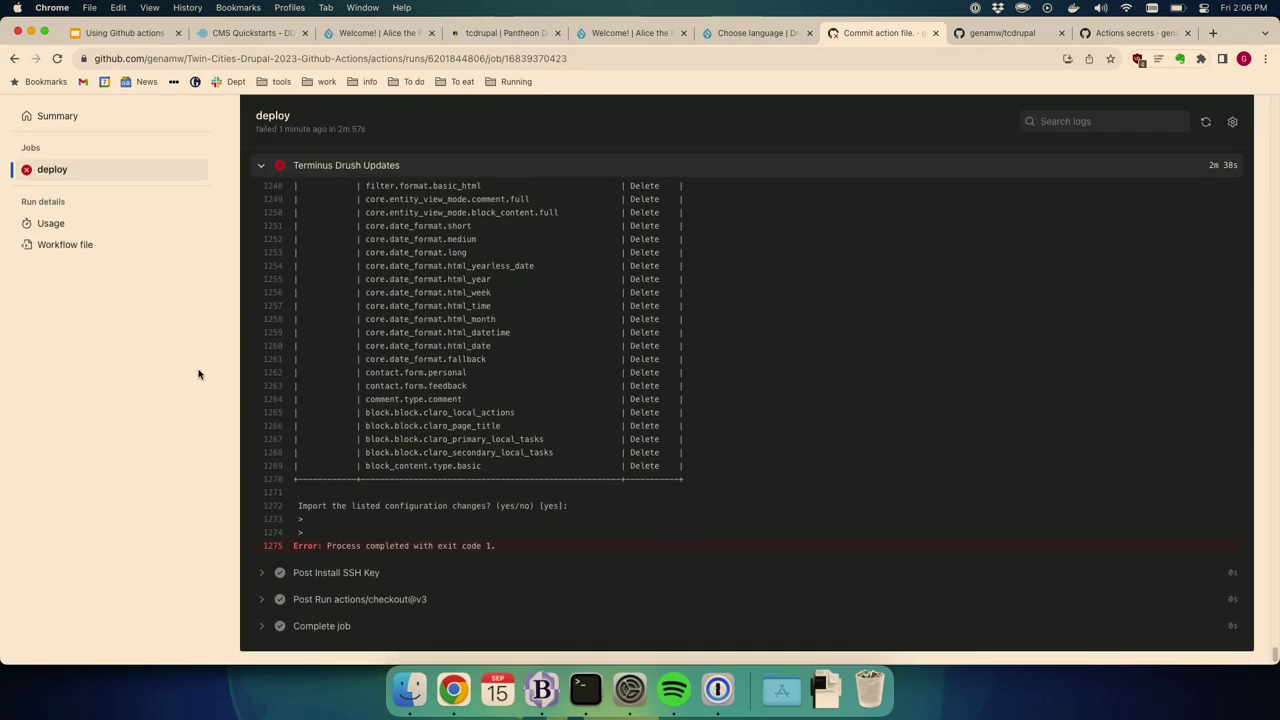
scroll(198, 374, up, 20)
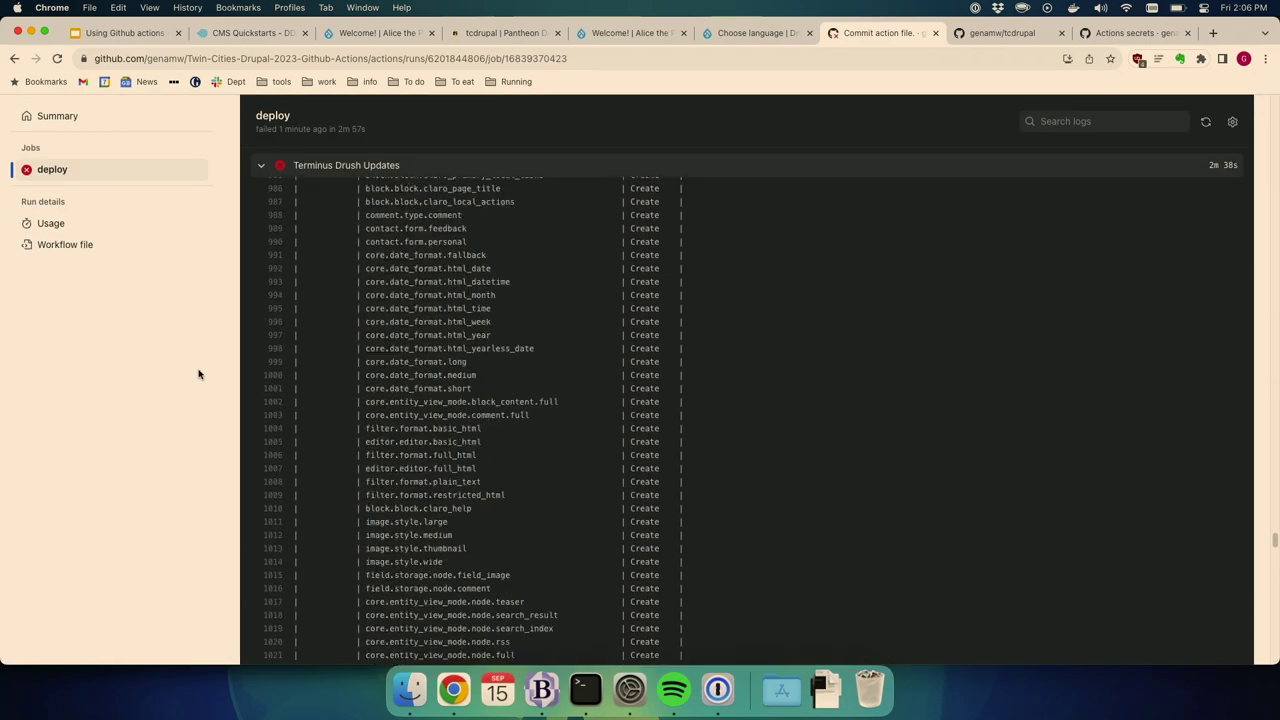
scroll(198, 374, down, 2)
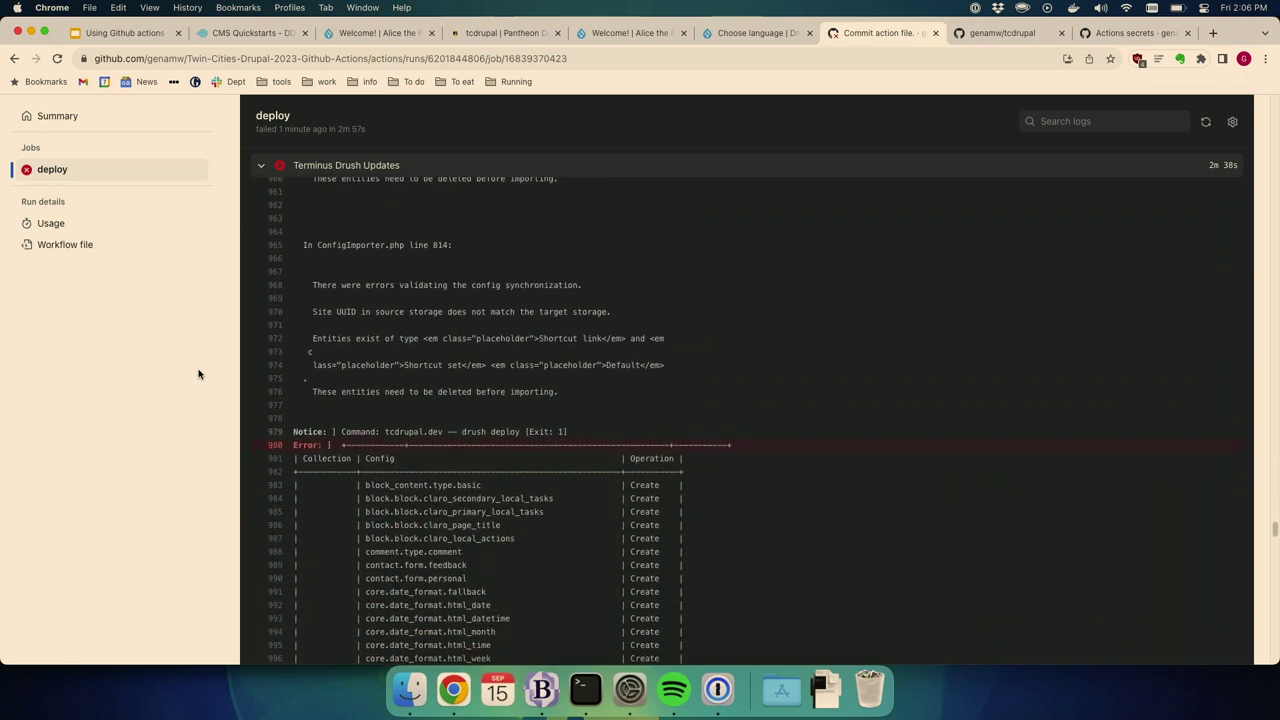
scroll(199, 378, down, 1)
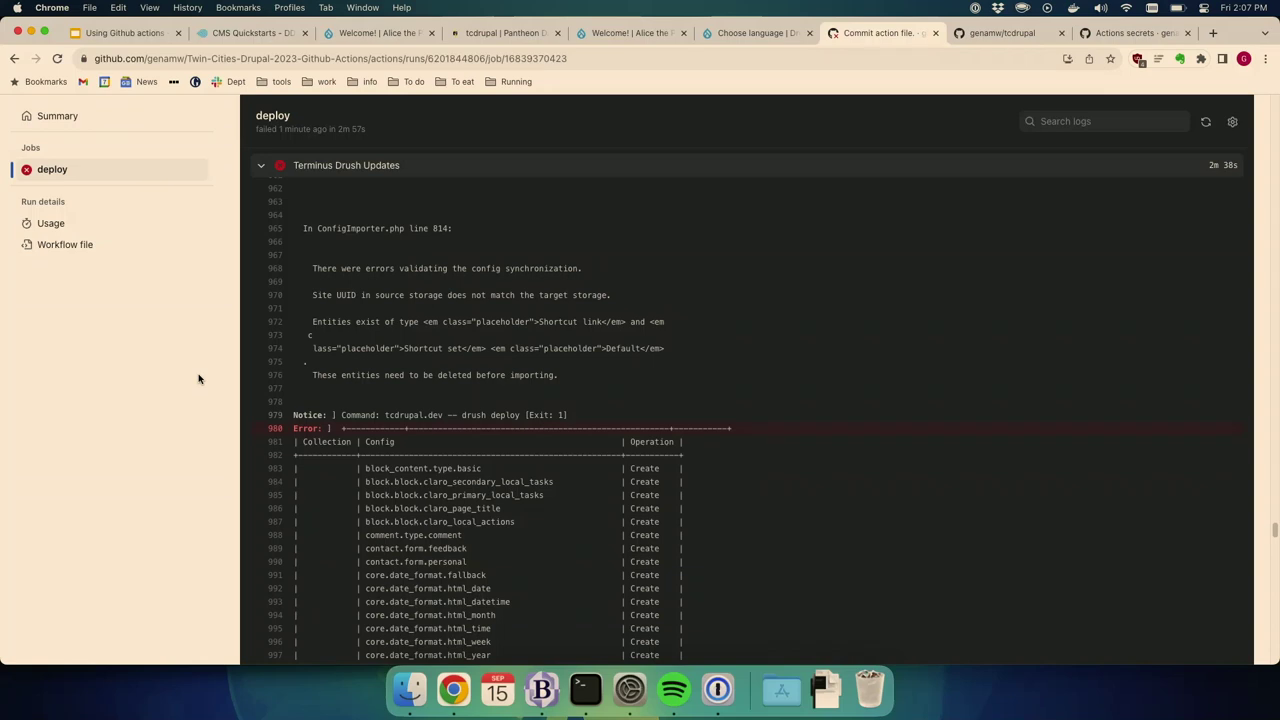
scroll(480, 346, down, 1)
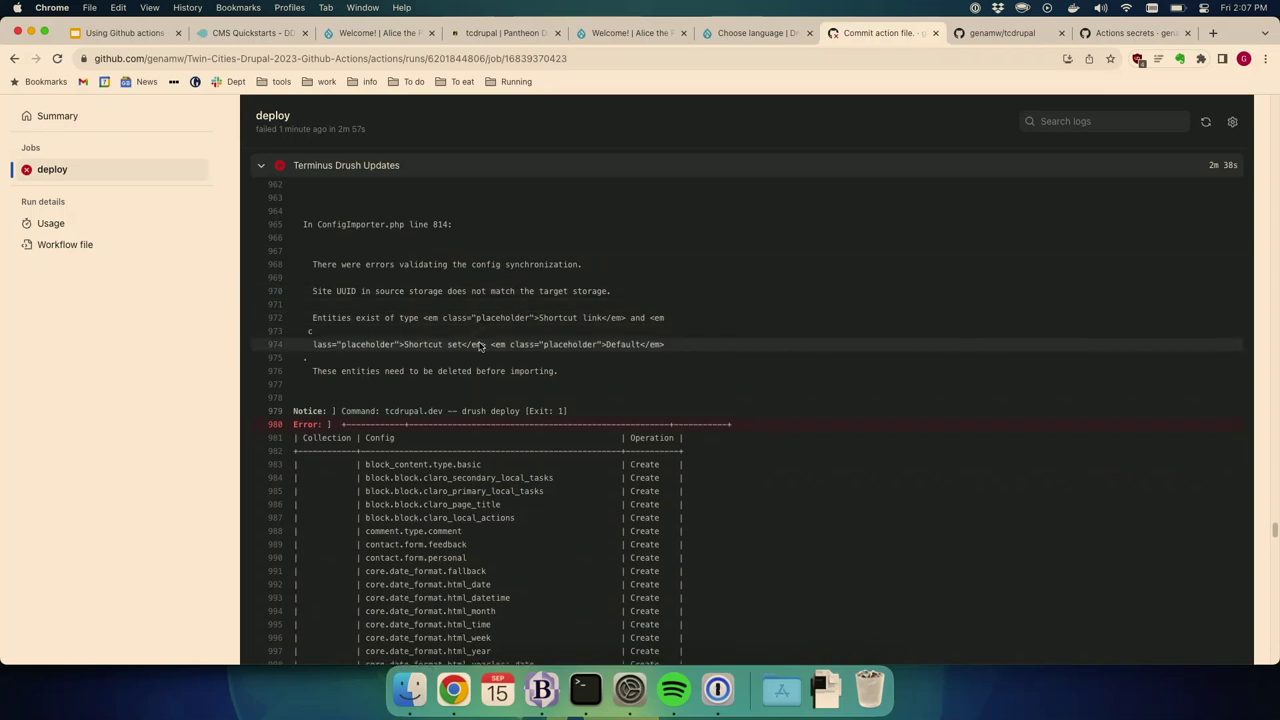
scroll(480, 346, down, 20)
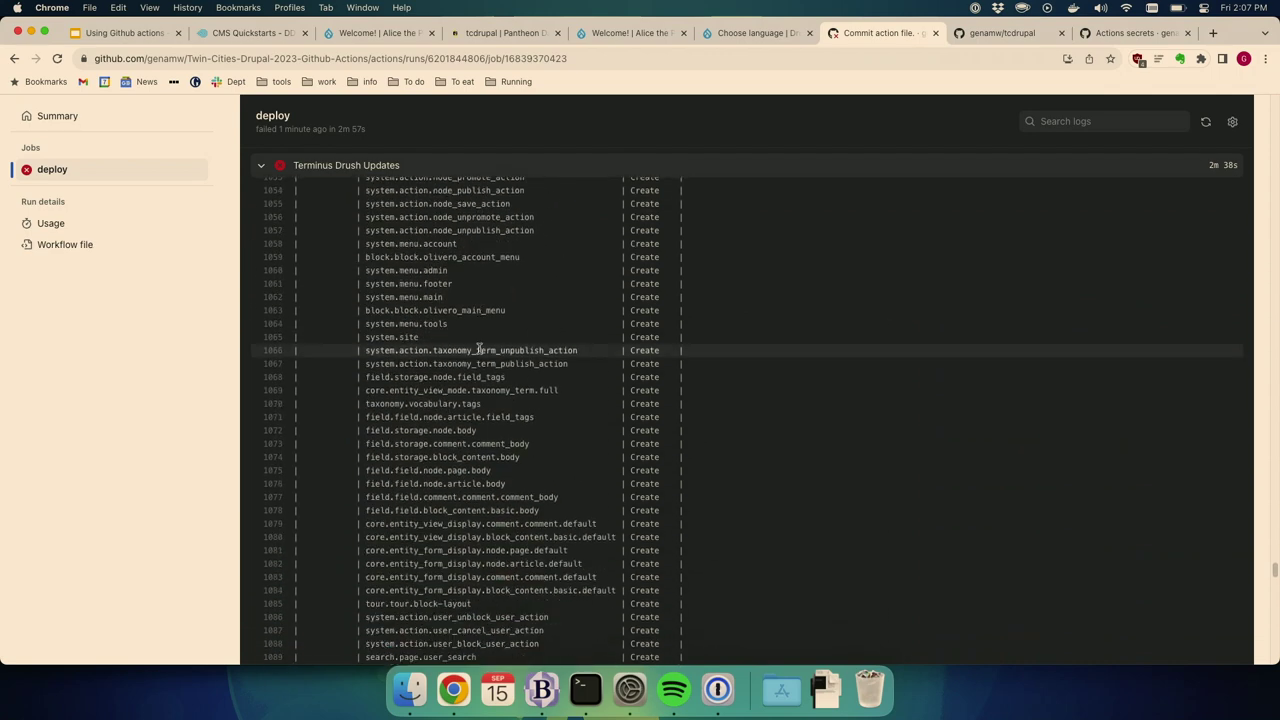
scroll(480, 348, down, 20)
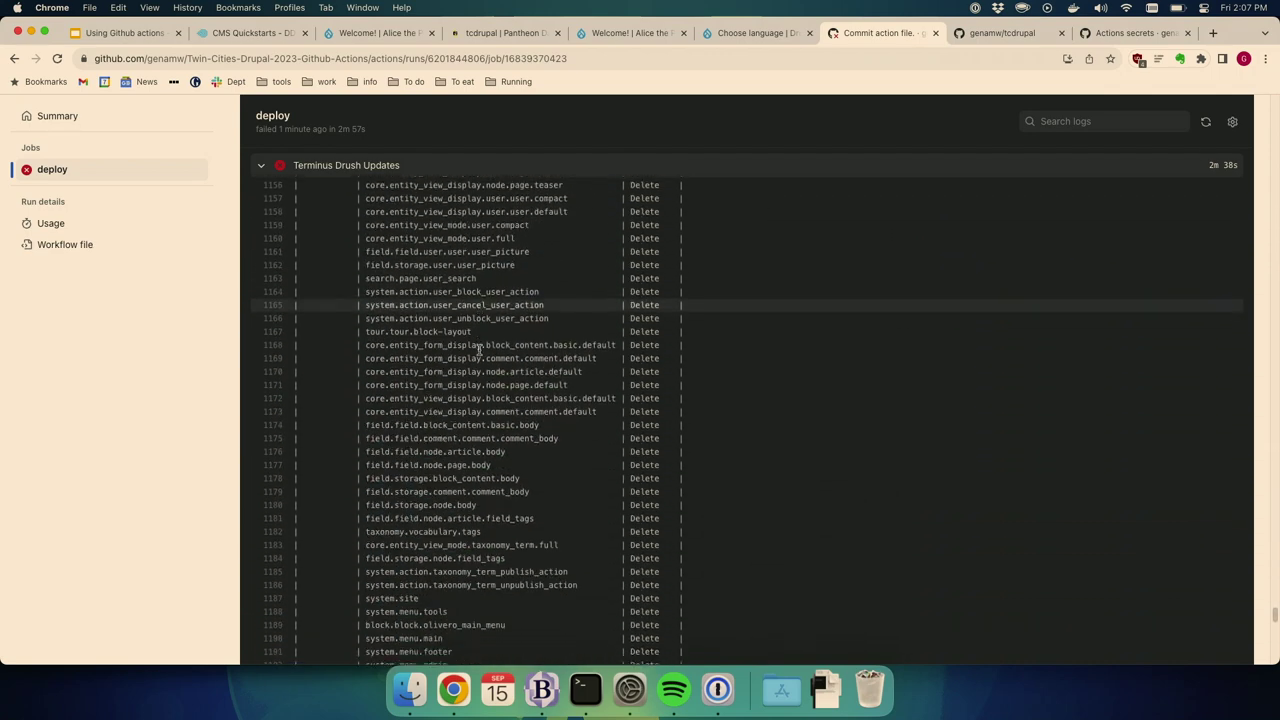
scroll(480, 348, down, 20)
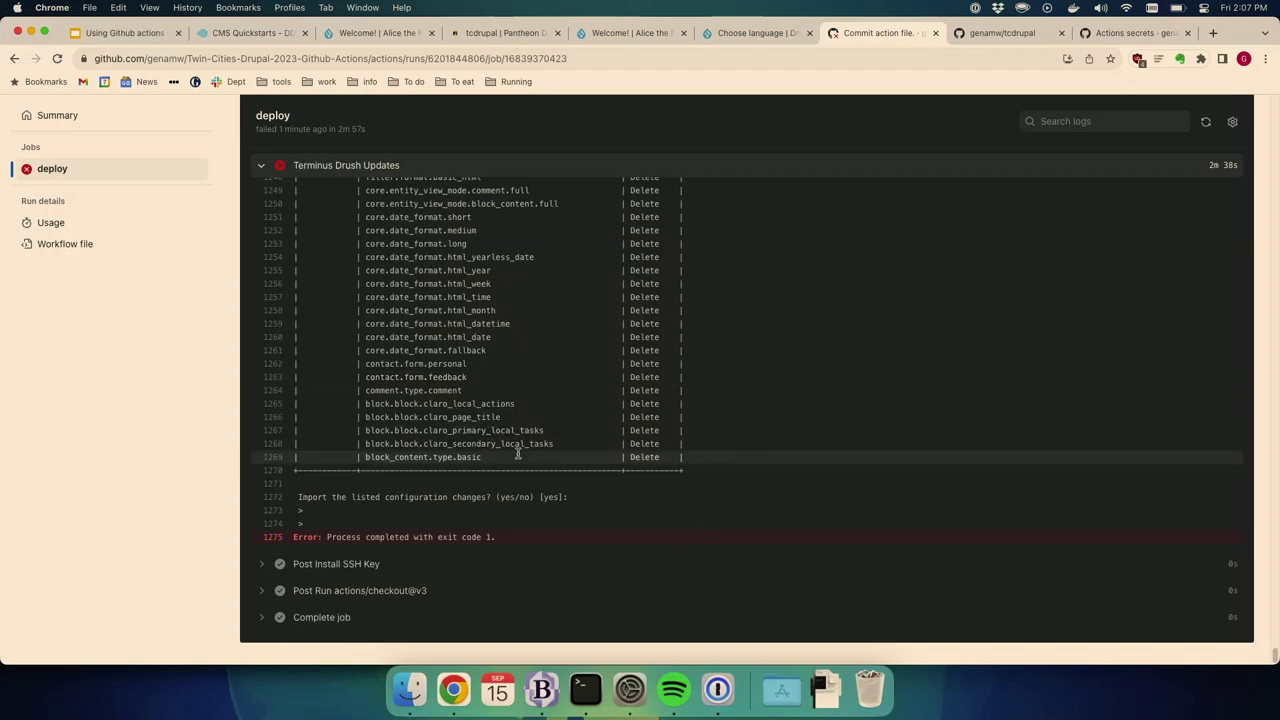
scroll(519, 456, up, 15)
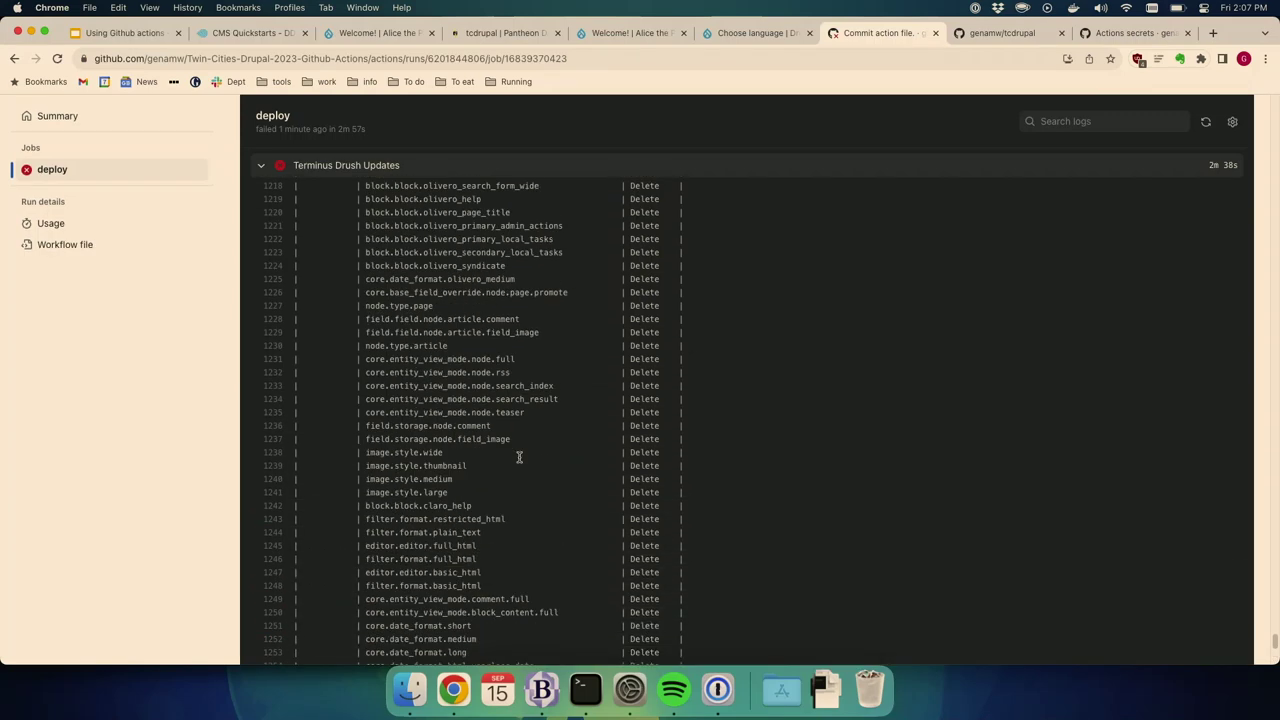
scroll(519, 454, up, 13)
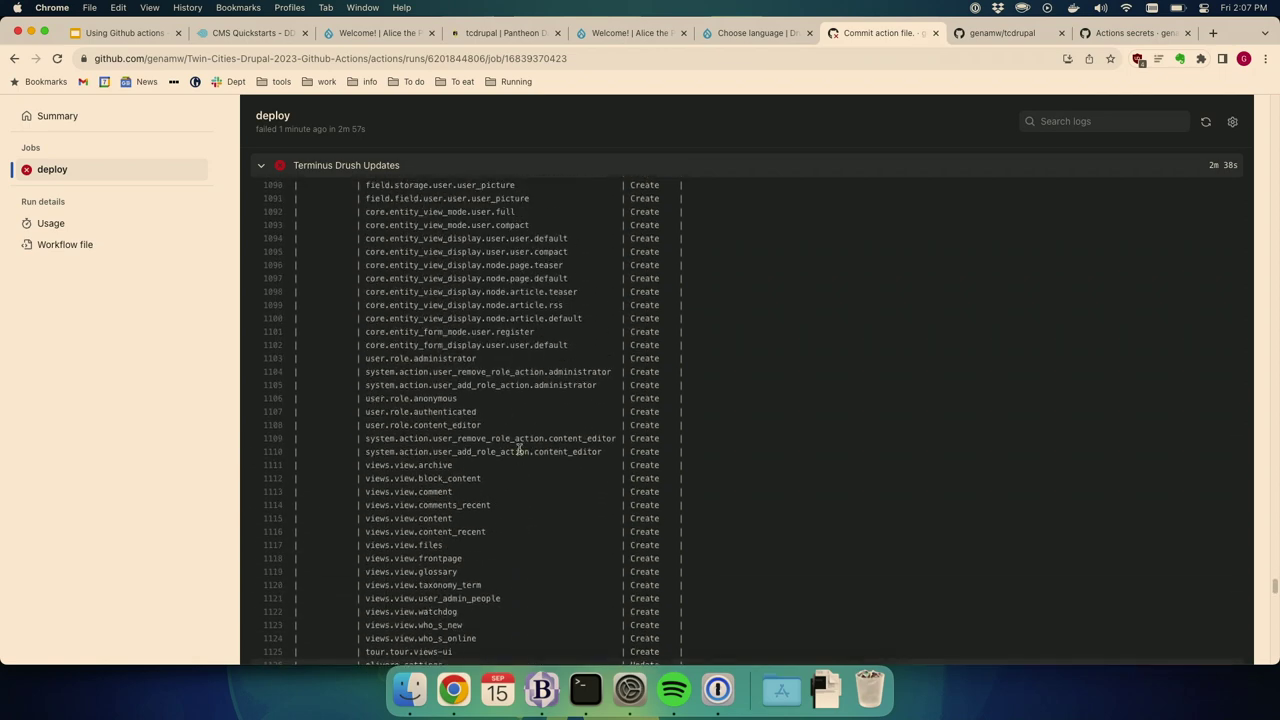
scroll(519, 452, up, 4)
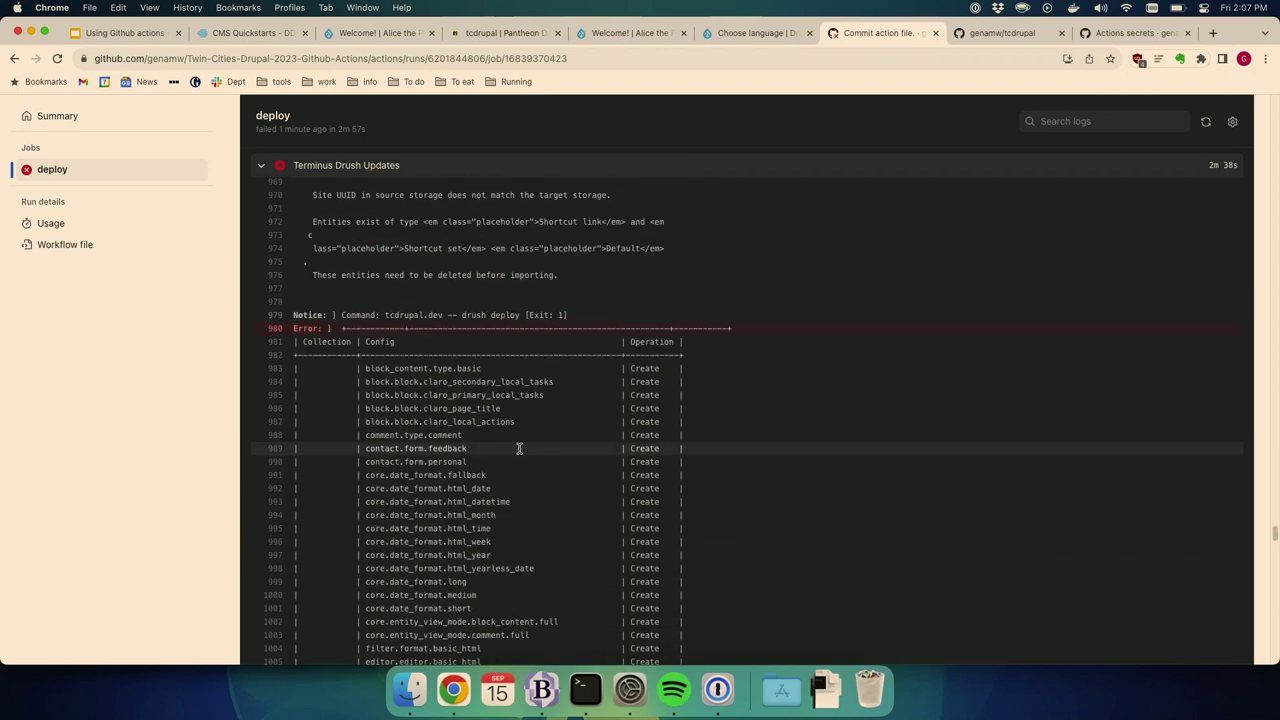
Step: Check the Terminal session, and present the Push to Pantheon slides on importing the database and adding the GitHub Actions workflow
click(586, 690)
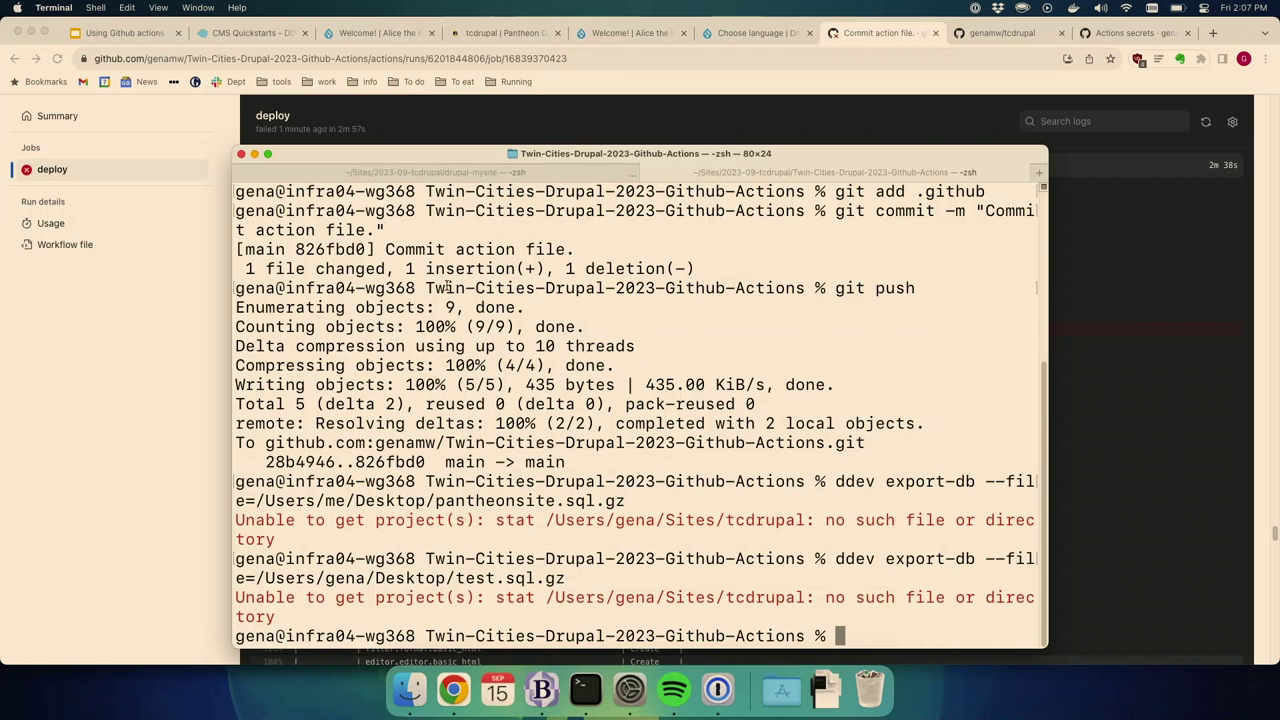
click(123, 37)
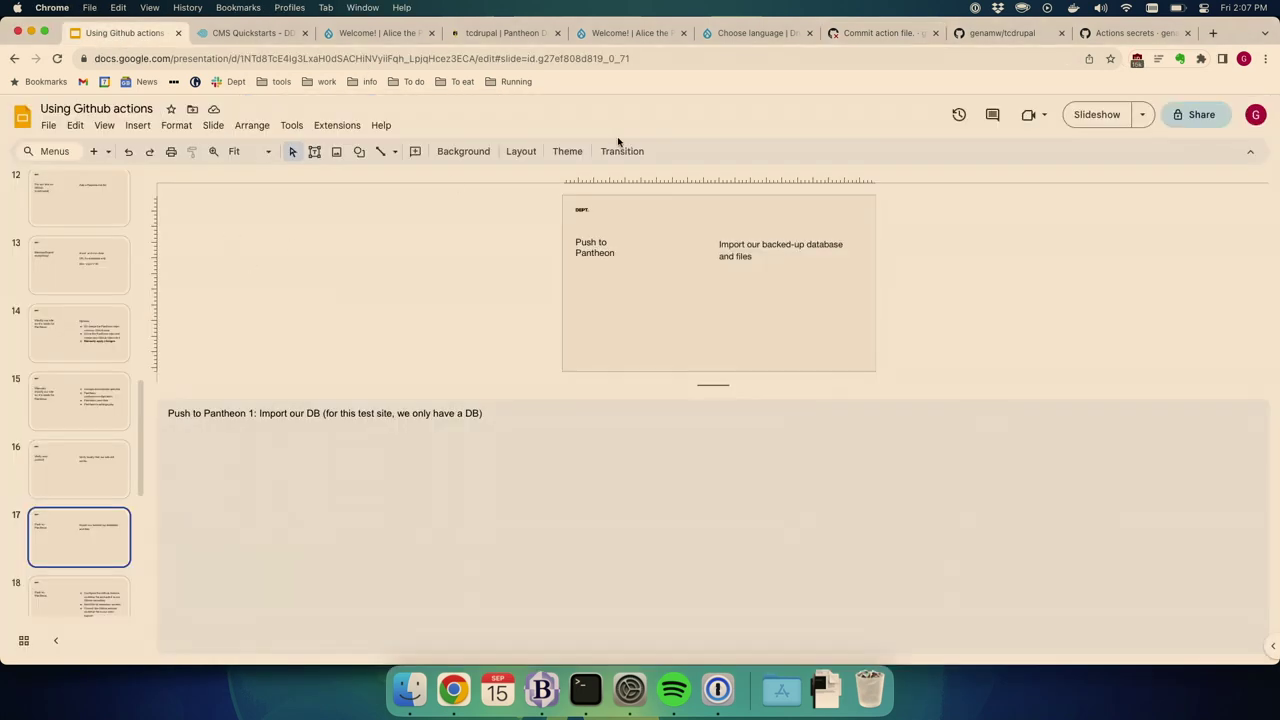
click(1085, 123)
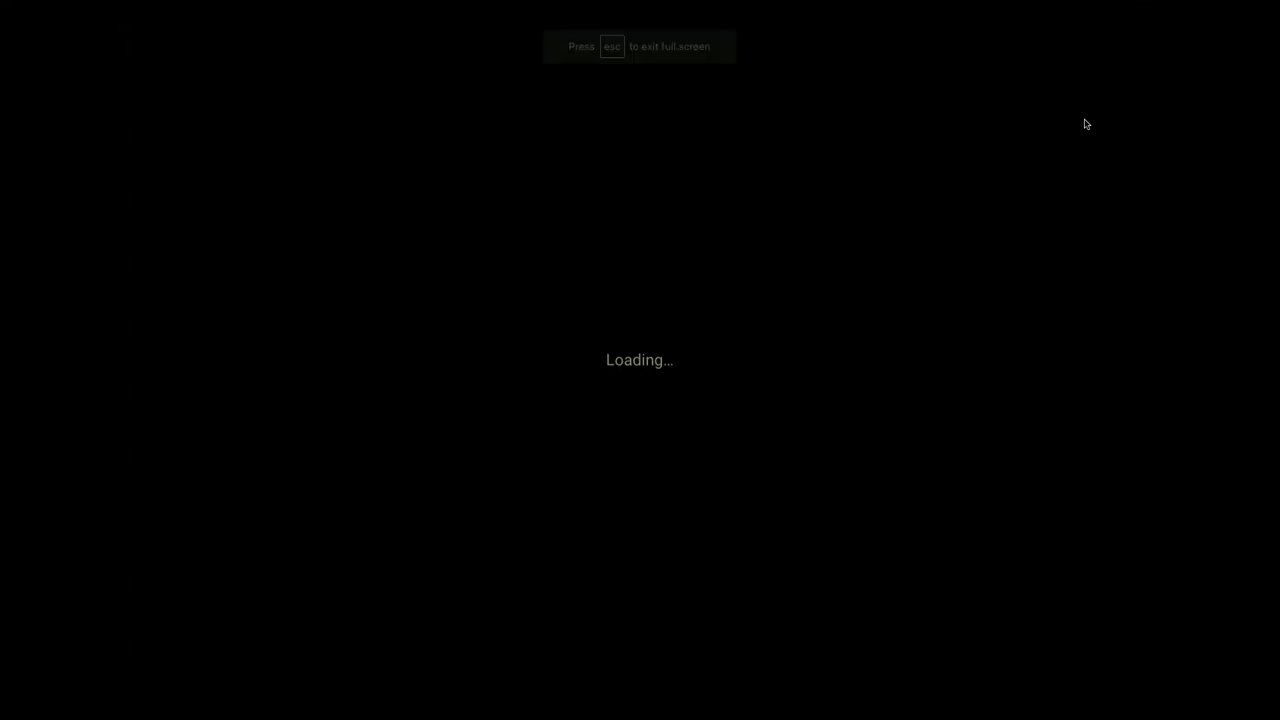
key(Right)
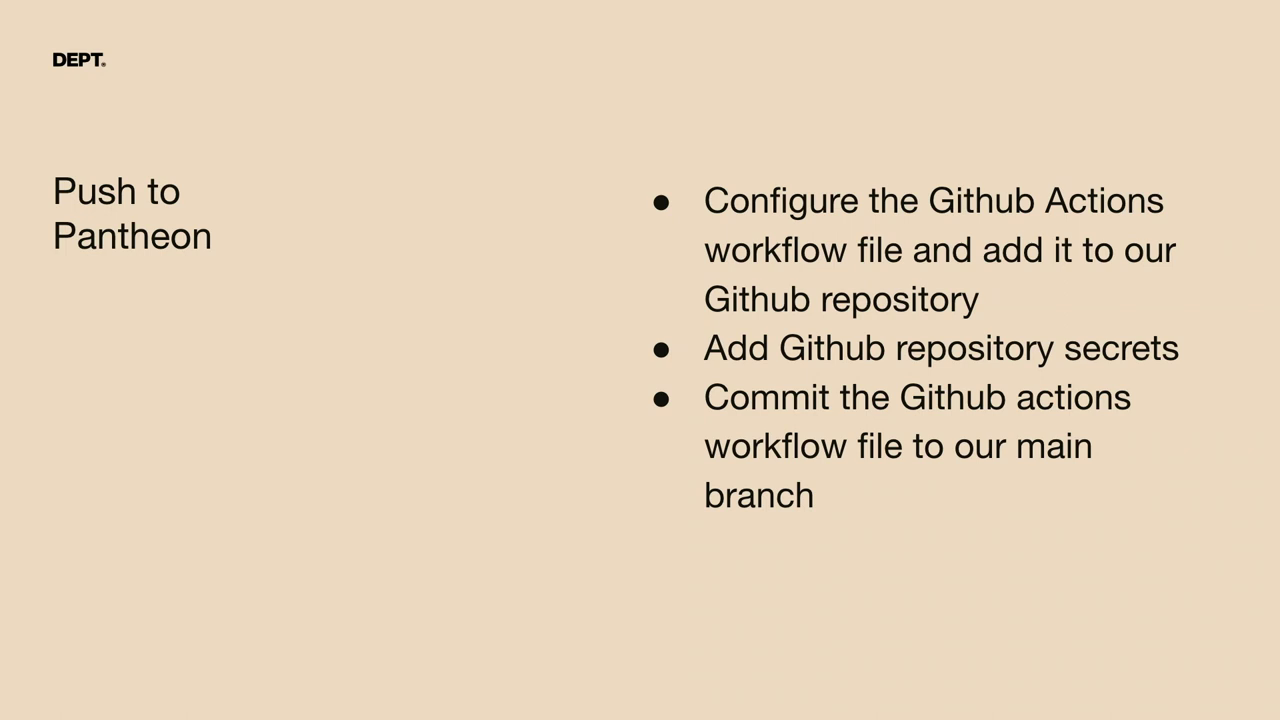
key(Escape)
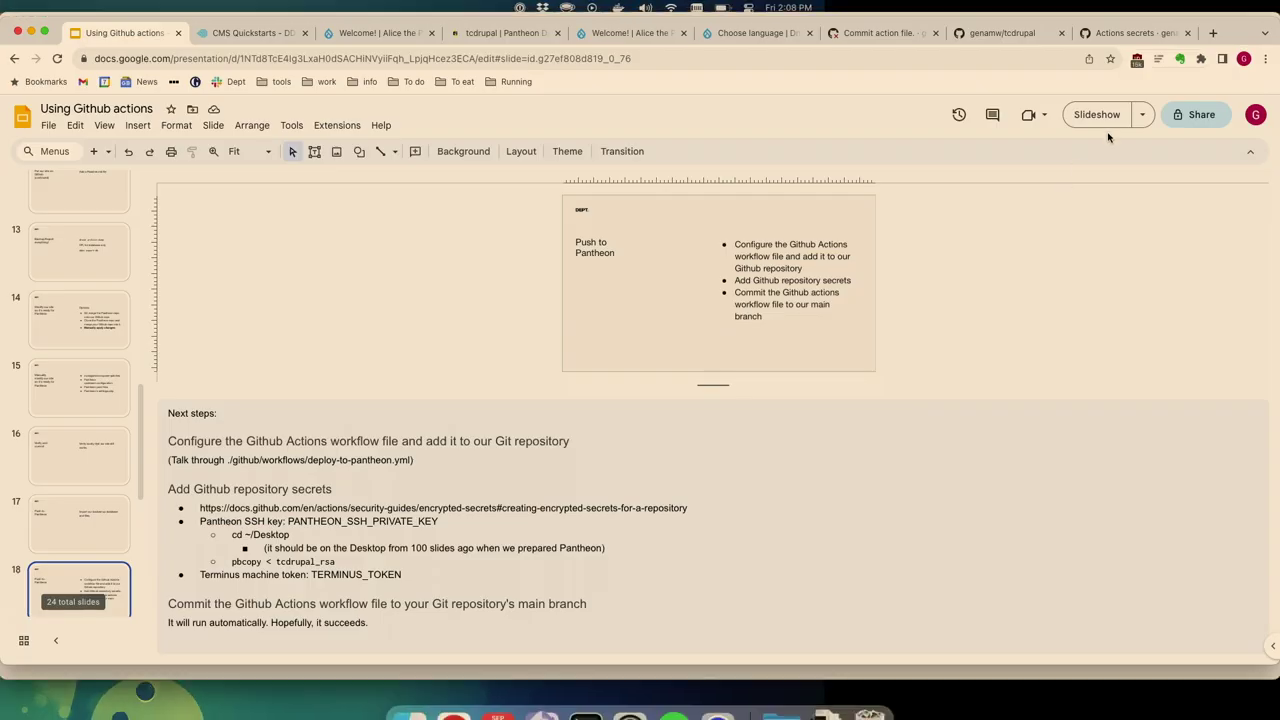
Step: Return to the deploy job log on GitHub and review its list of job steps from the beginning
click(872, 37)
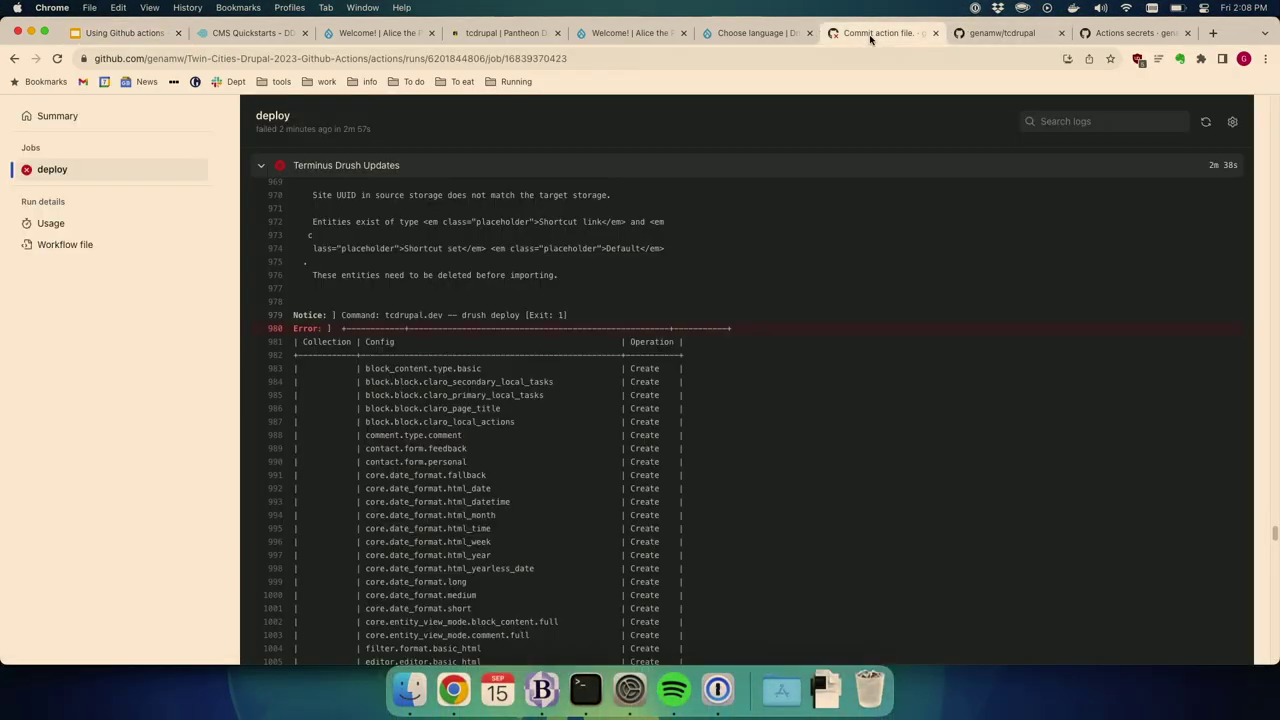
scroll(404, 245, up, 20)
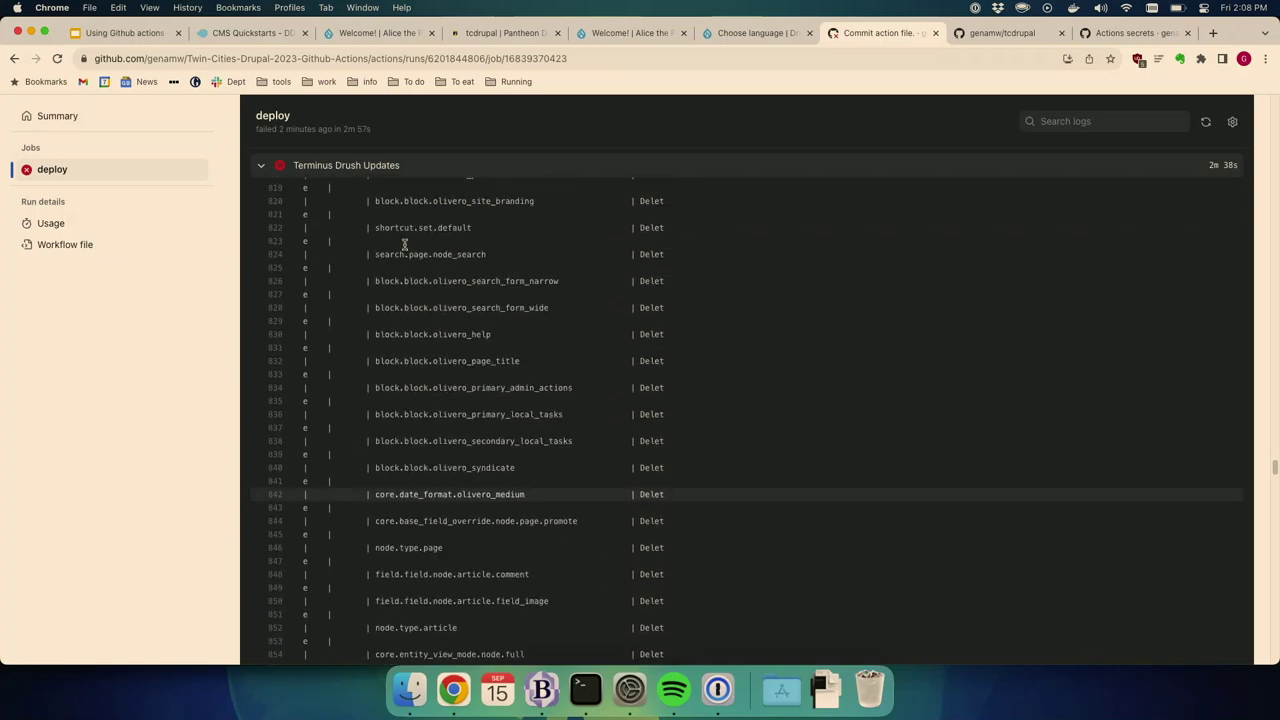
click(1275, 141)
right_click(1275, 146)
click(1273, 148)
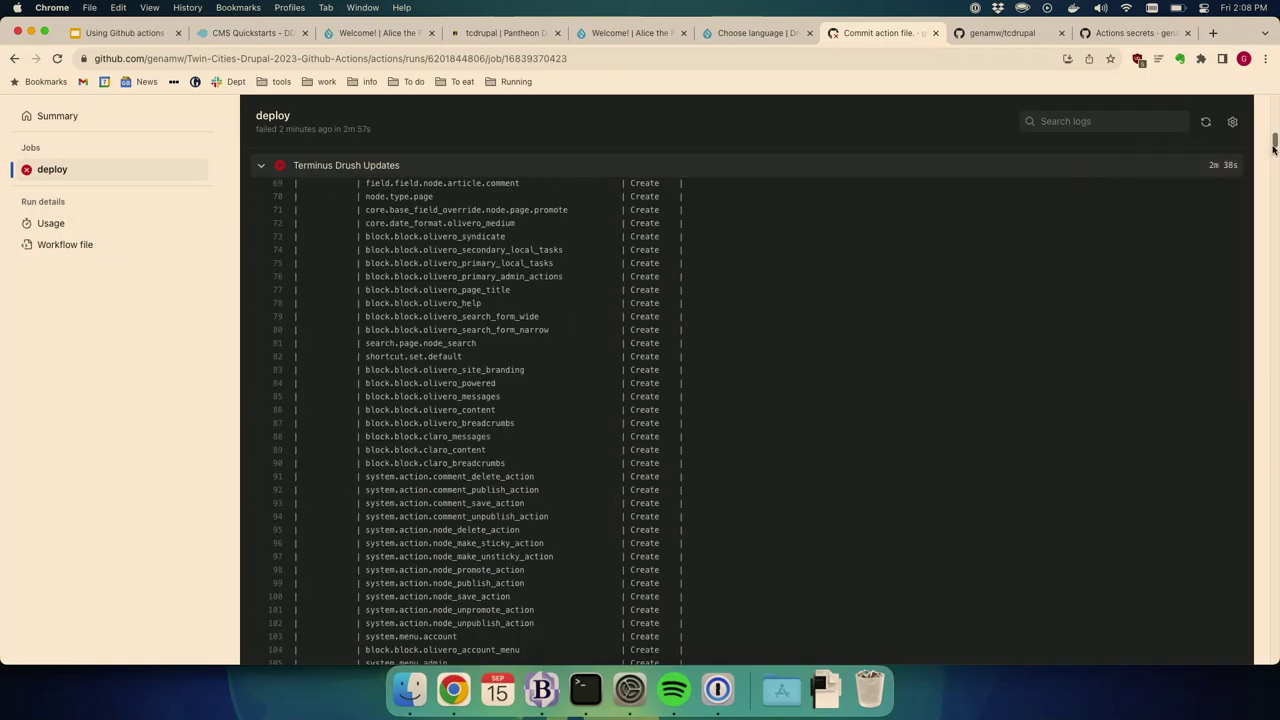
drag(1275, 146, 1275, 100)
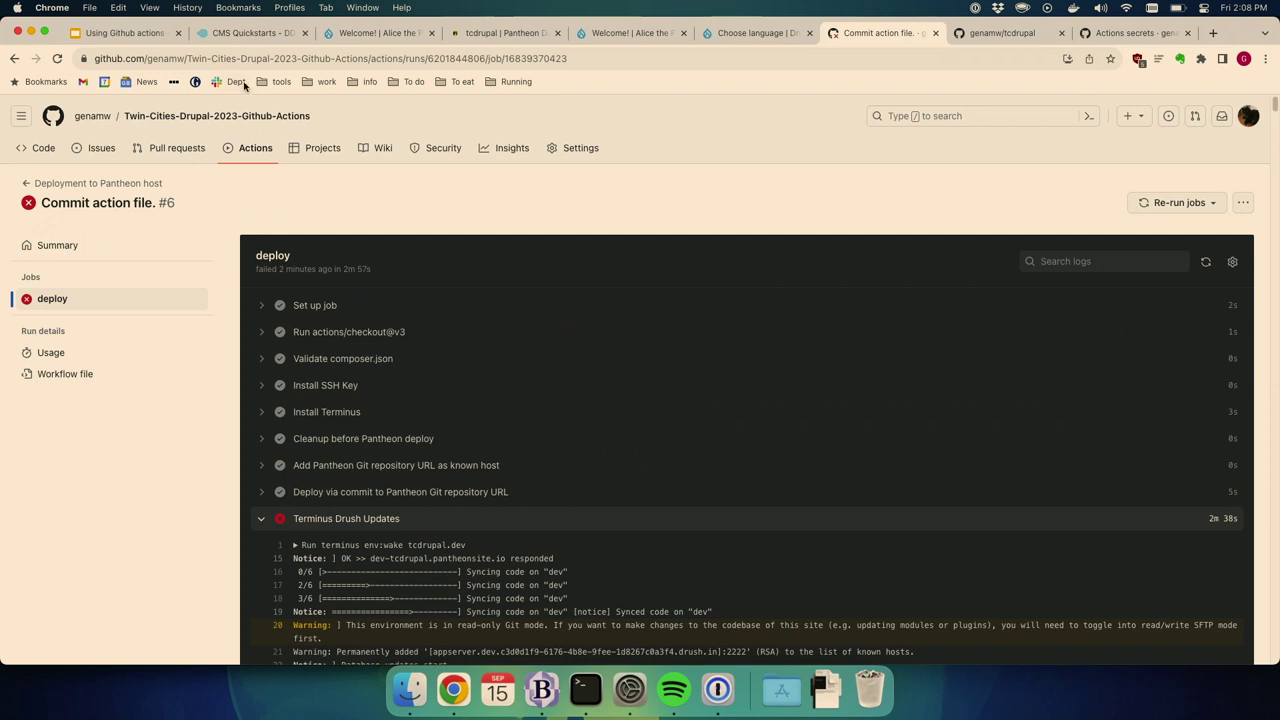
Step: Reopen the deploy job from the list of workflow runs and review the early Terminus Drush Updates log entries
click(250, 152)
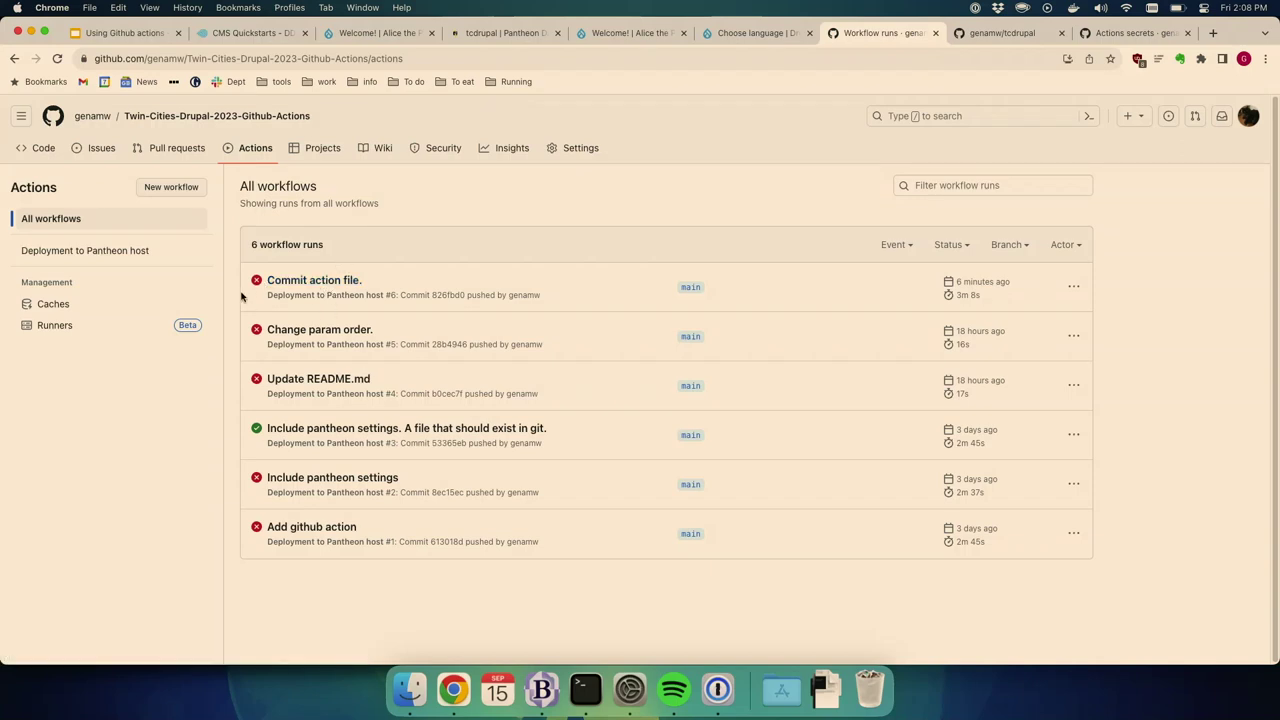
click(318, 283)
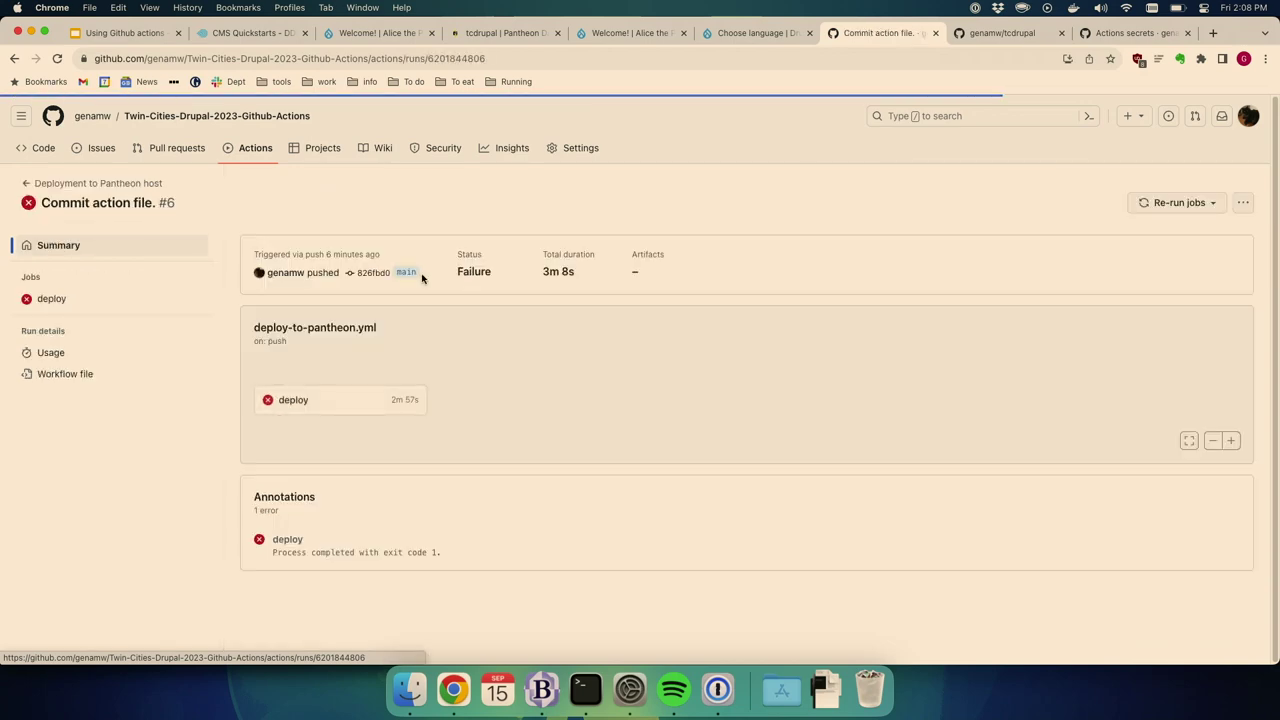
click(330, 404)
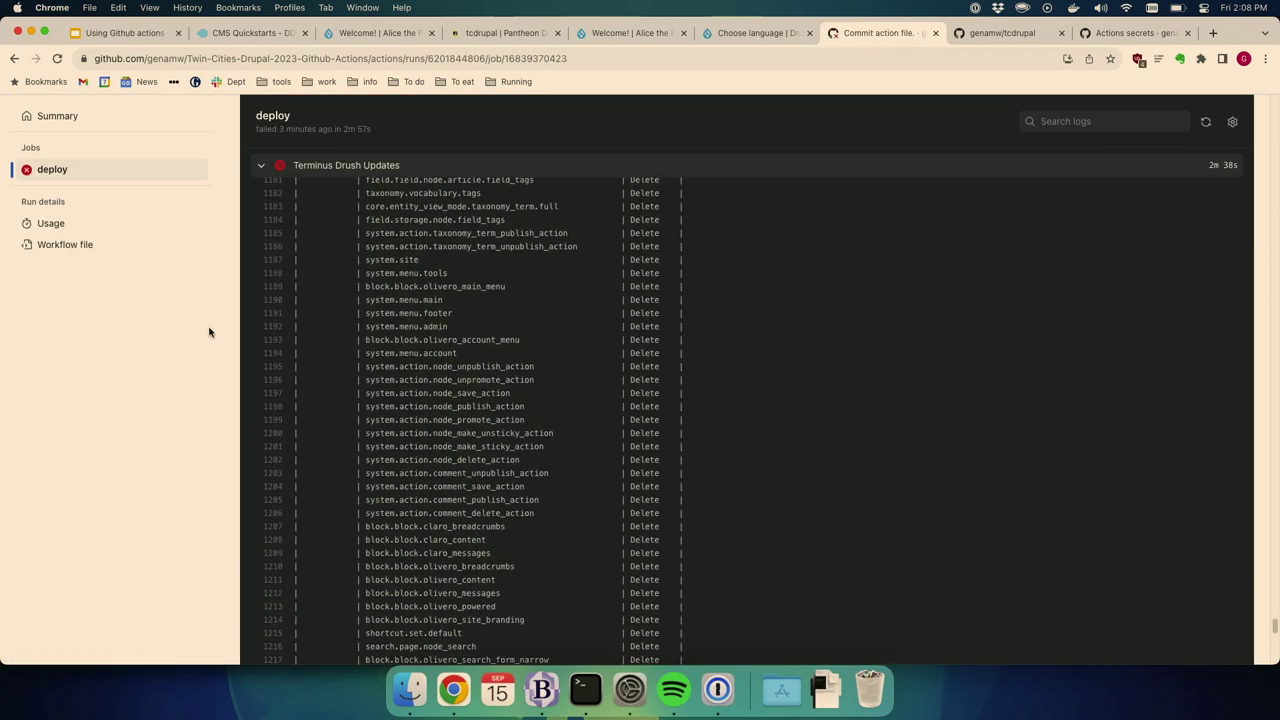
click(1274, 203)
drag(1274, 203, 1272, 140)
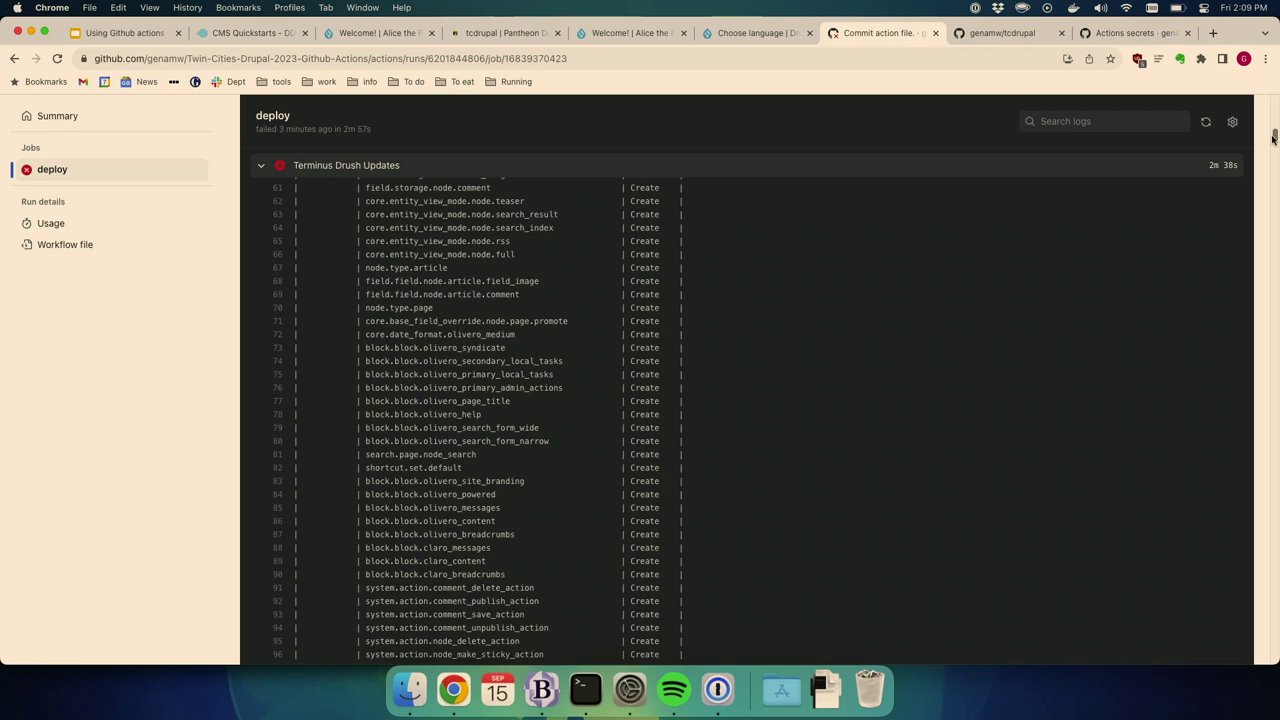
mouse_move(1275, 143)
mouse_down()
mouse_move(1276, 92)
mouse_move(1275, 120)
mouse_up()
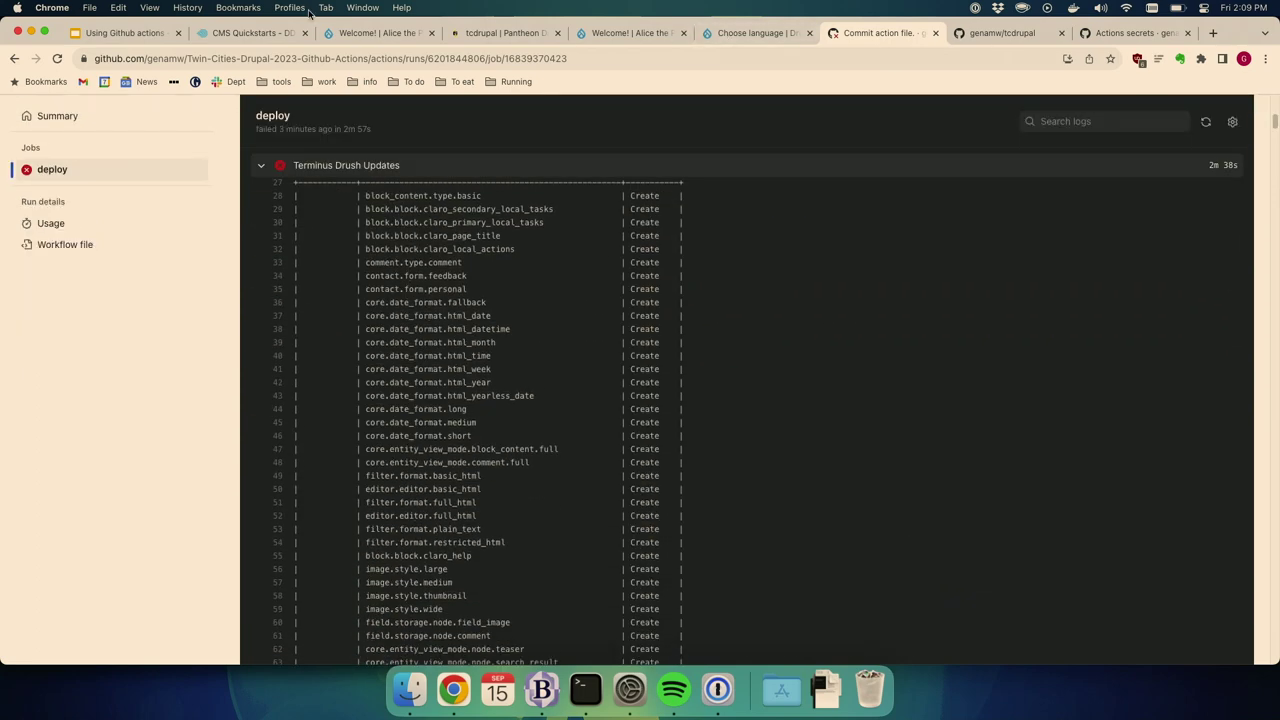
Step: Read further through the Terminus Drush Updates log, past the configuration operations, to the reasons given for the configuration import failure
scroll(393, 299, down, 6)
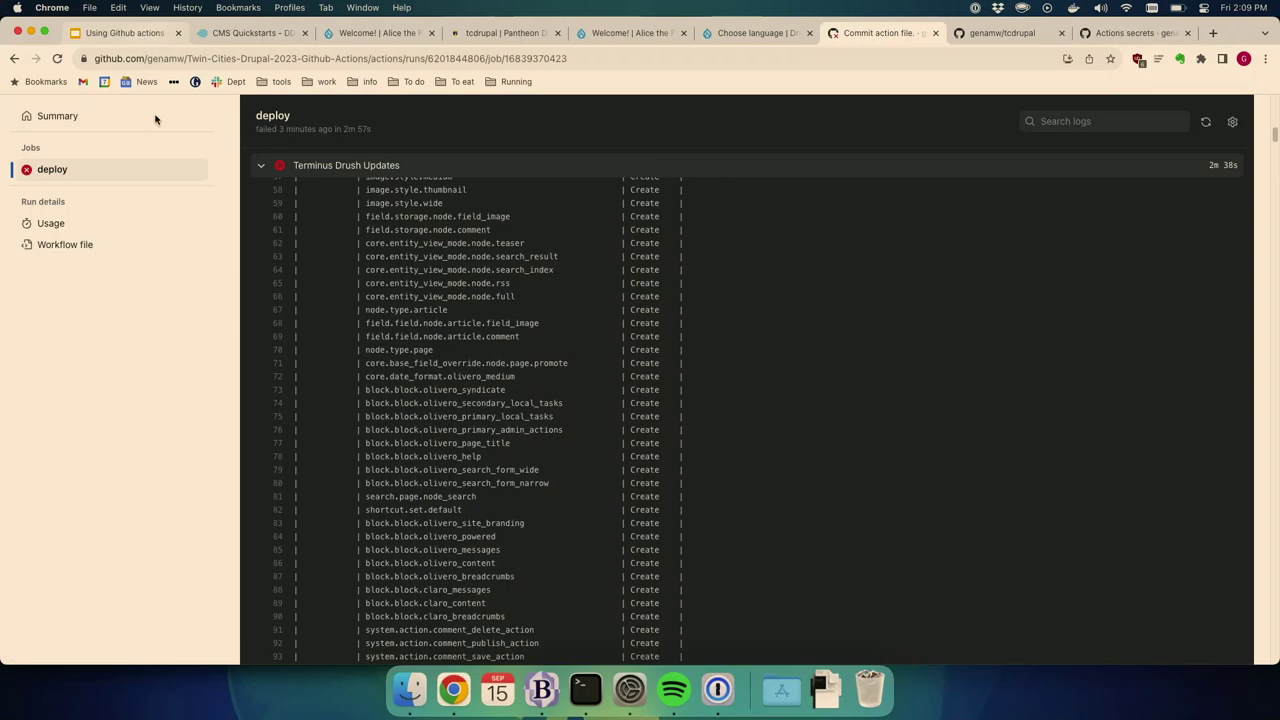
scroll(335, 360, down, 20)
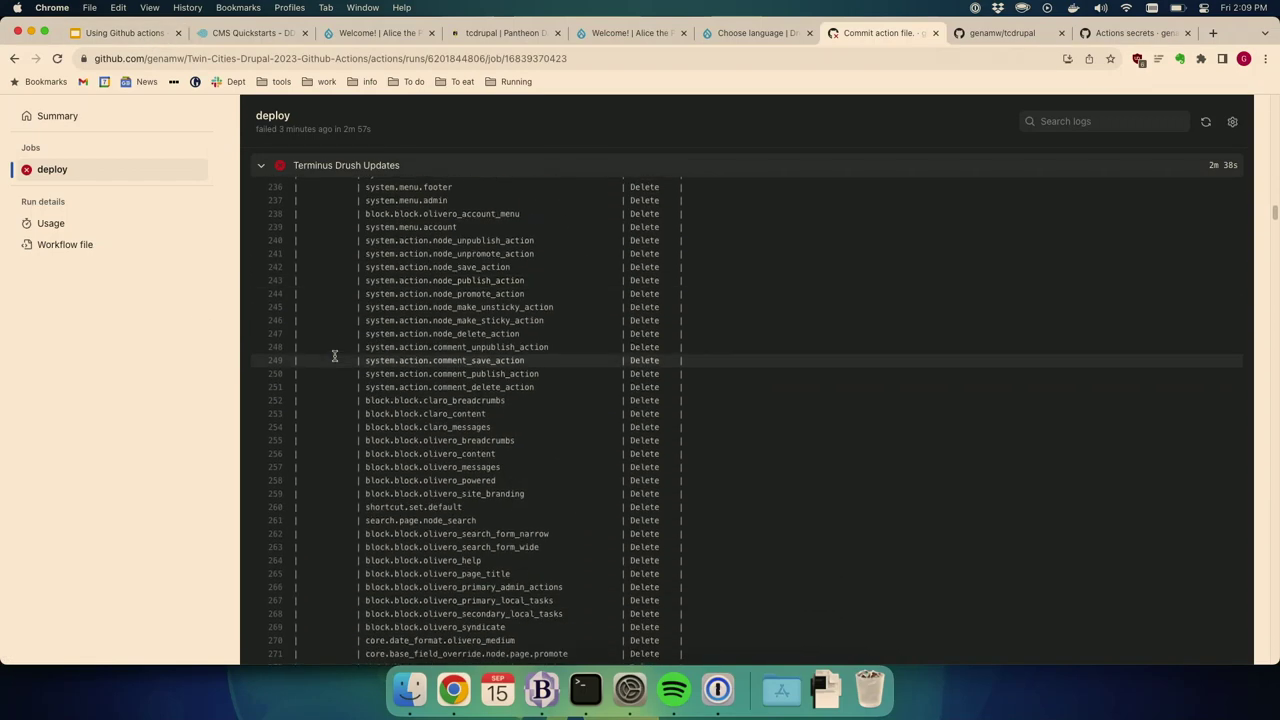
scroll(335, 360, down, 5)
scroll(300, 340, up, 5)
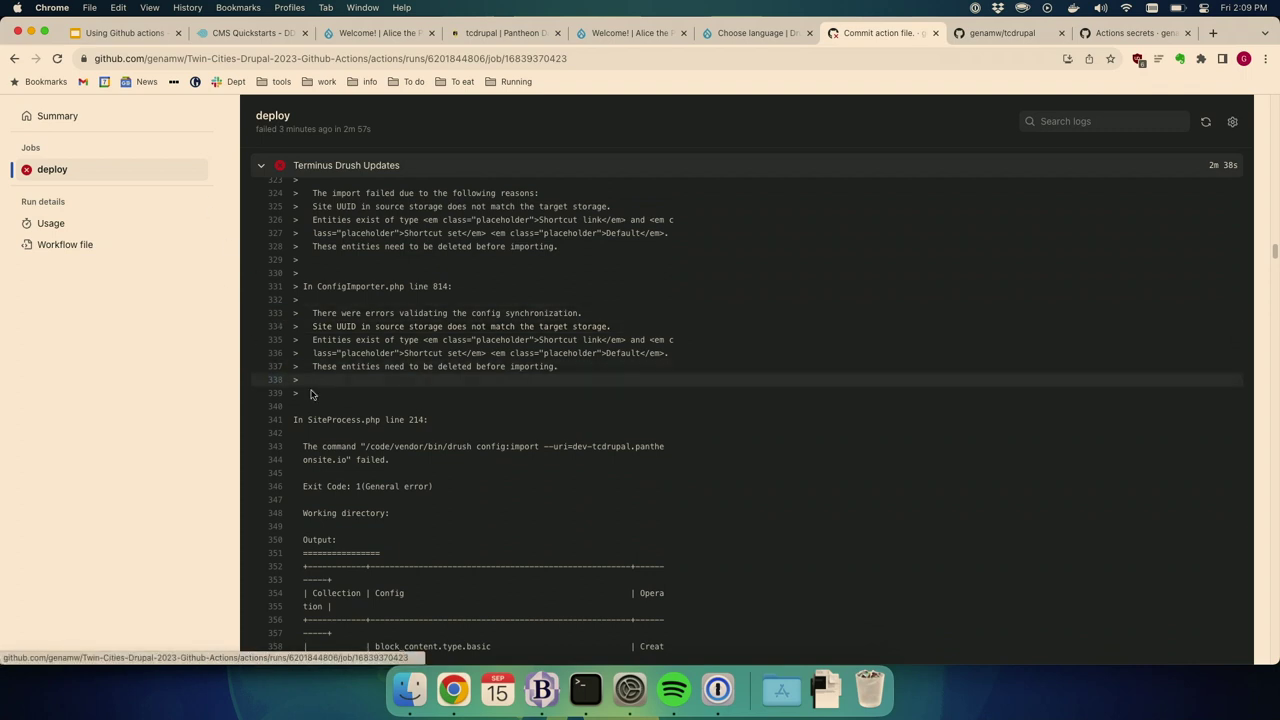
Step: Switch to the Using Github actions presentation in Google Slides and present its Test and Verify slide full screen
click(120, 33)
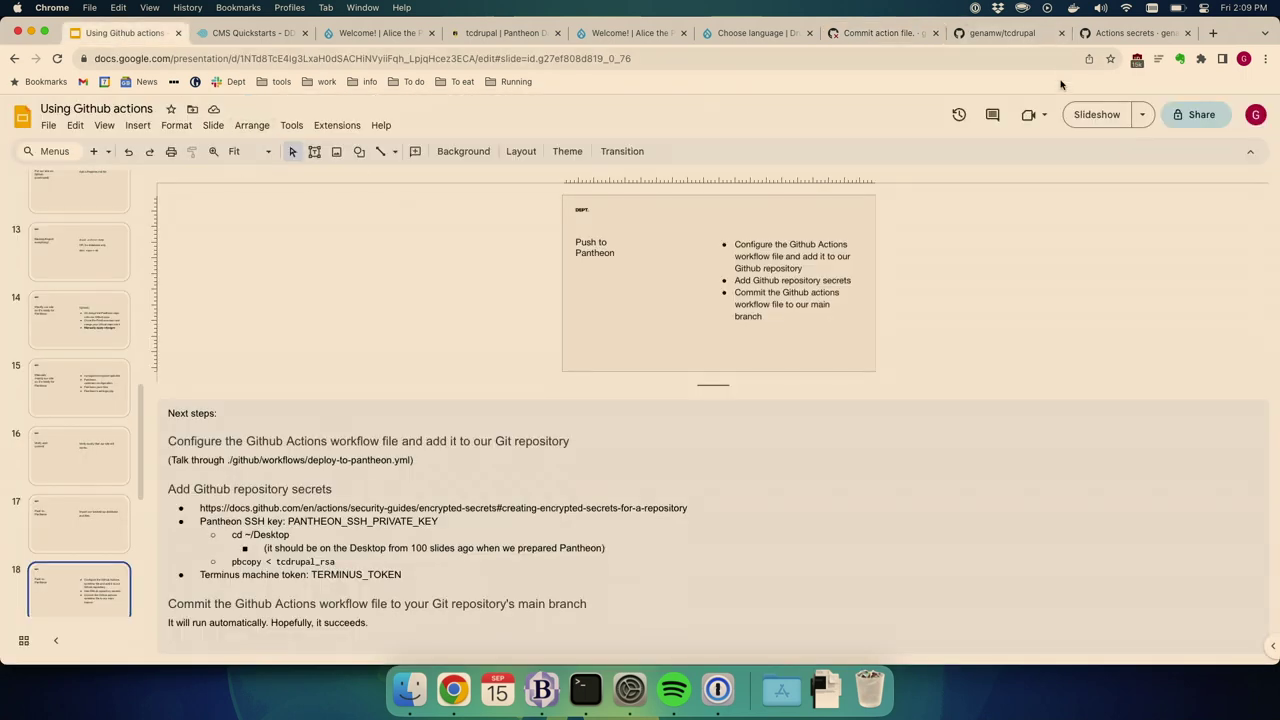
click(1097, 118)
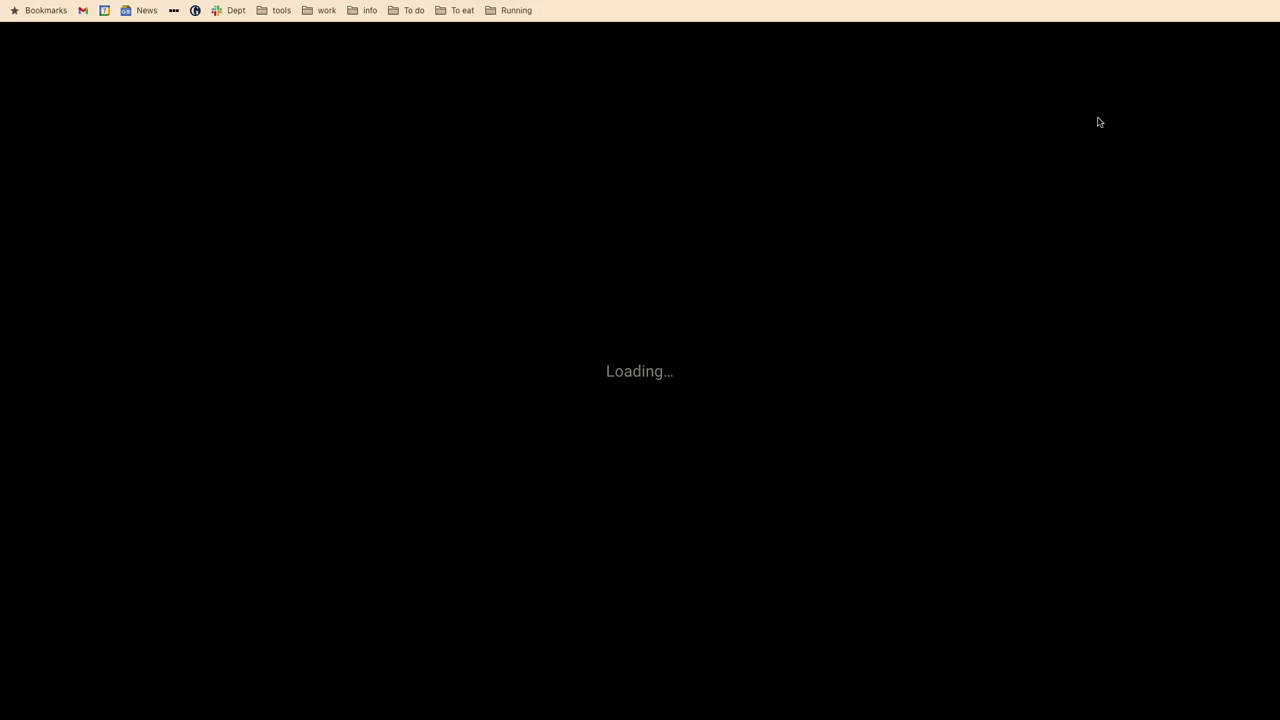
key(Right)
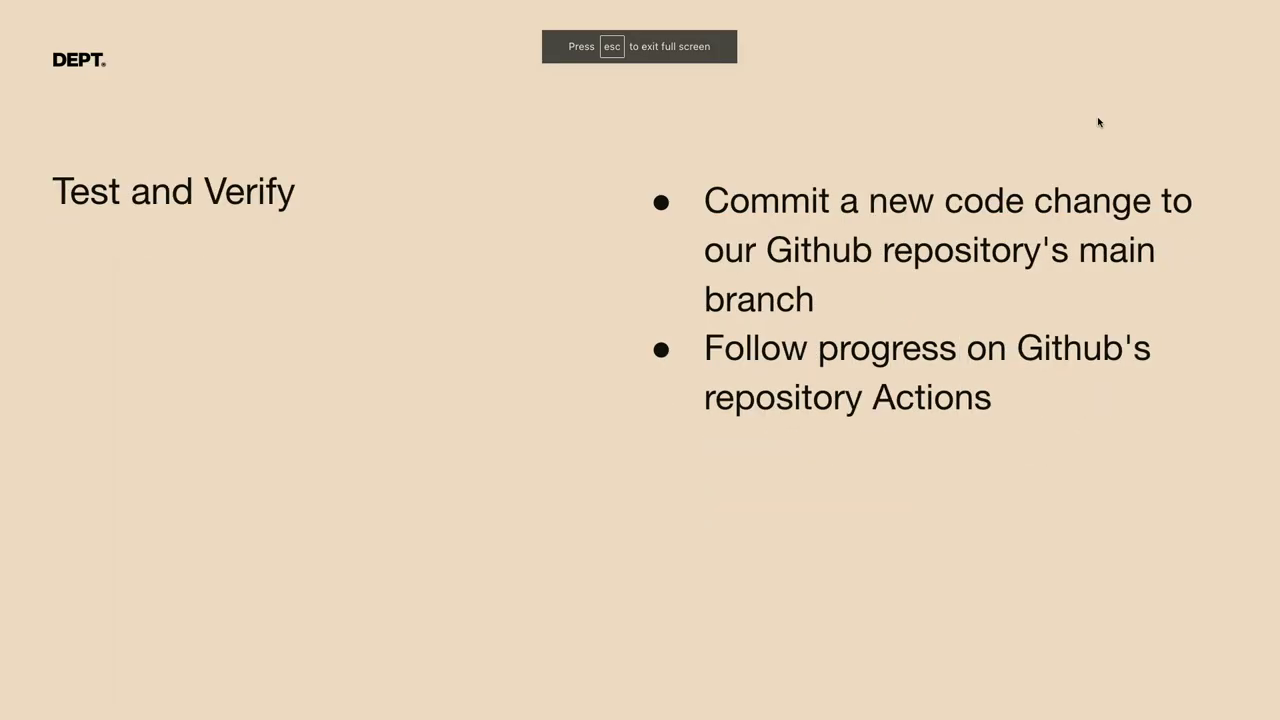